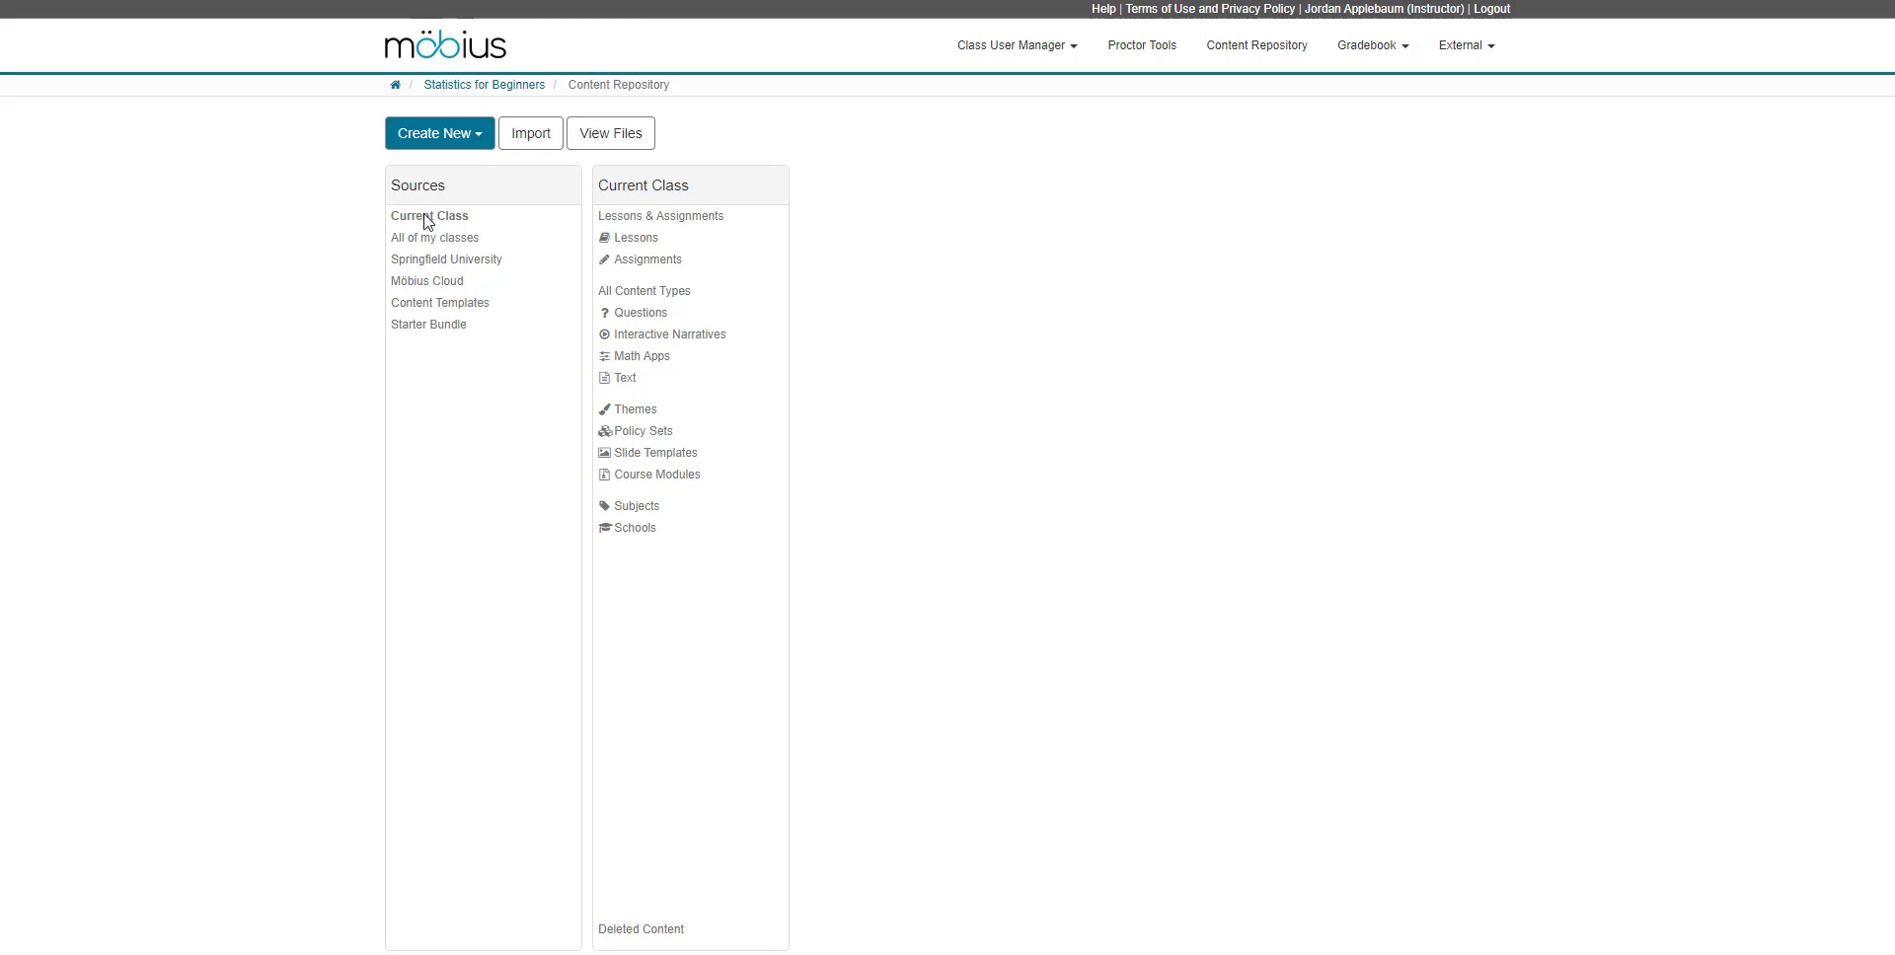
# Create a new lesson in the current class's Introduction to Statistics unit.
pyautogui.click(619, 221)
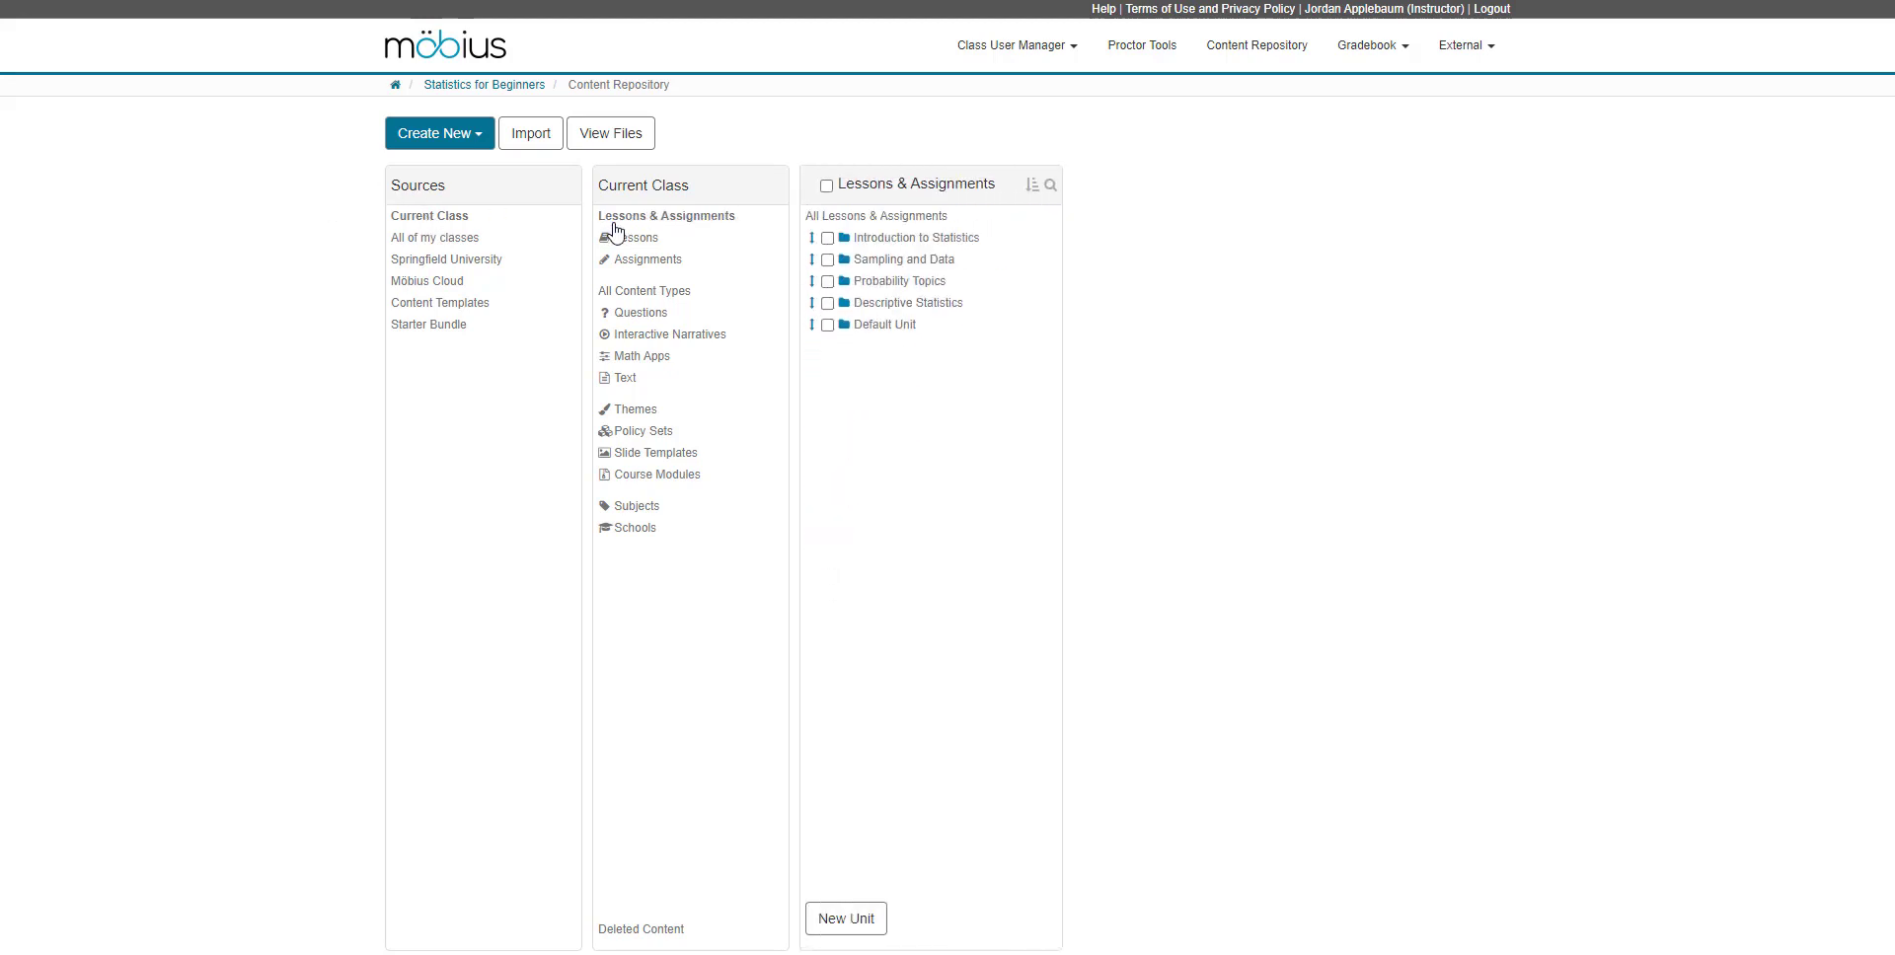
pyautogui.click(906, 242)
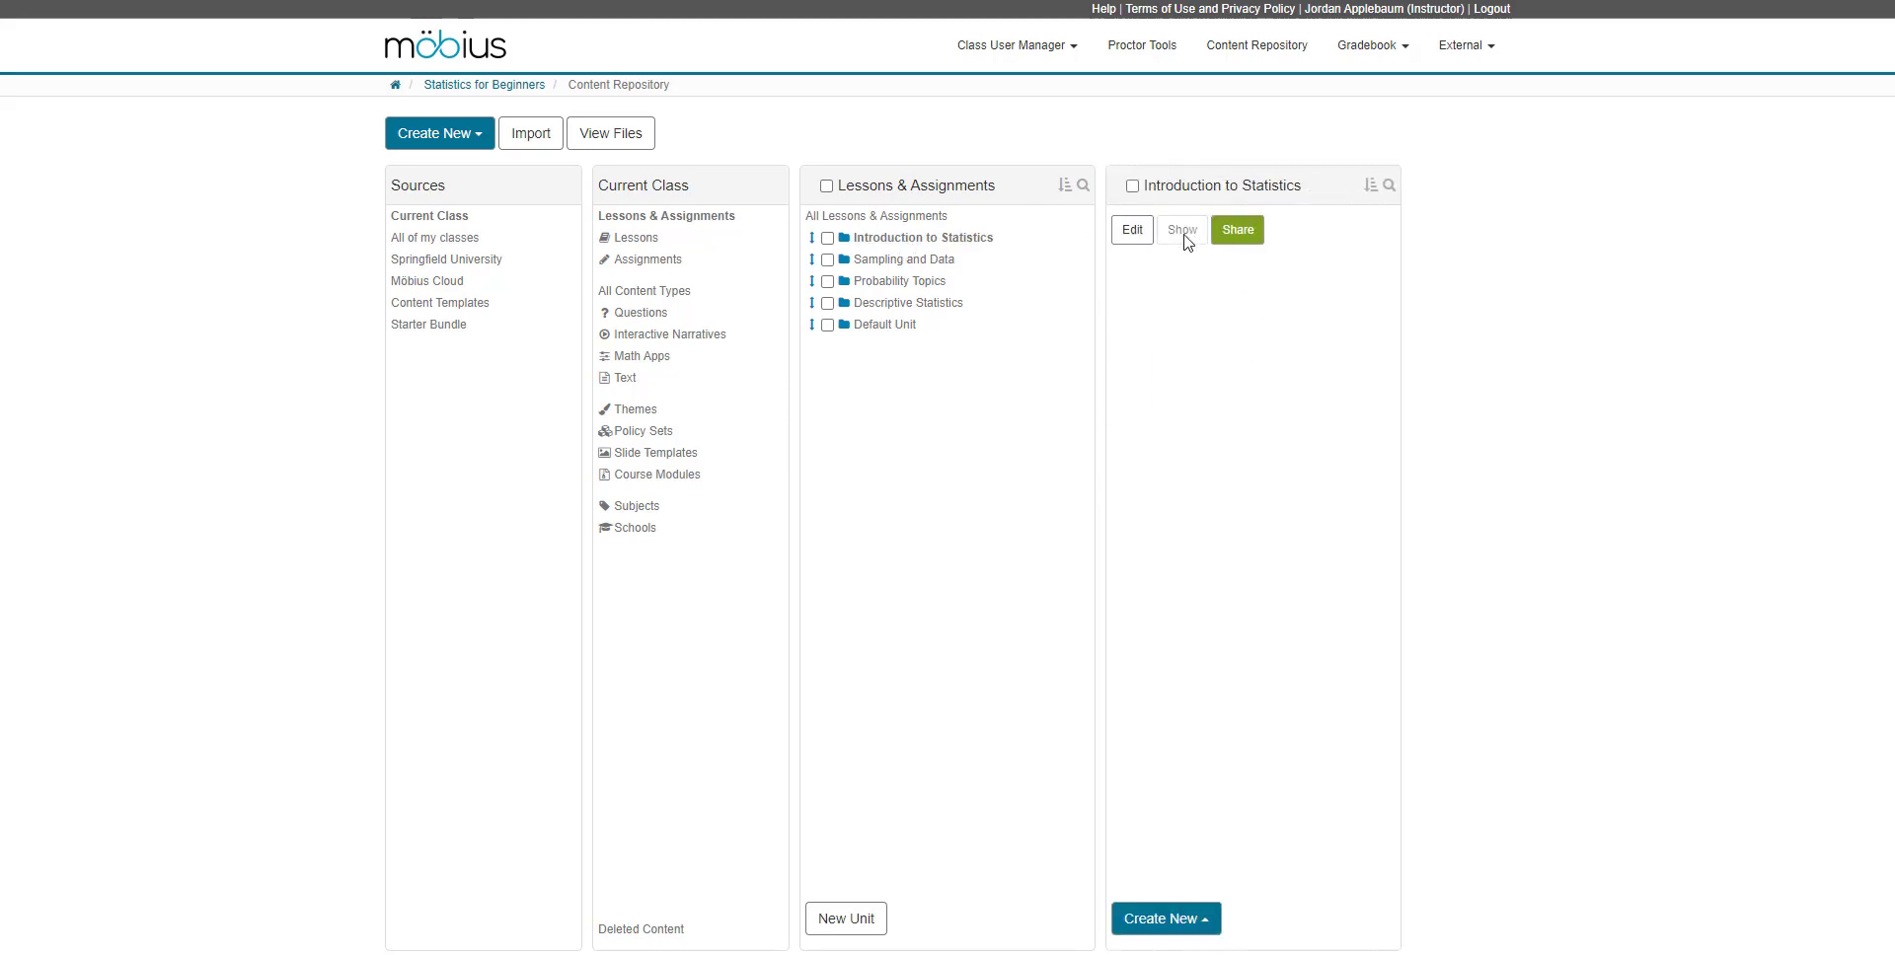
pyautogui.click(1195, 922)
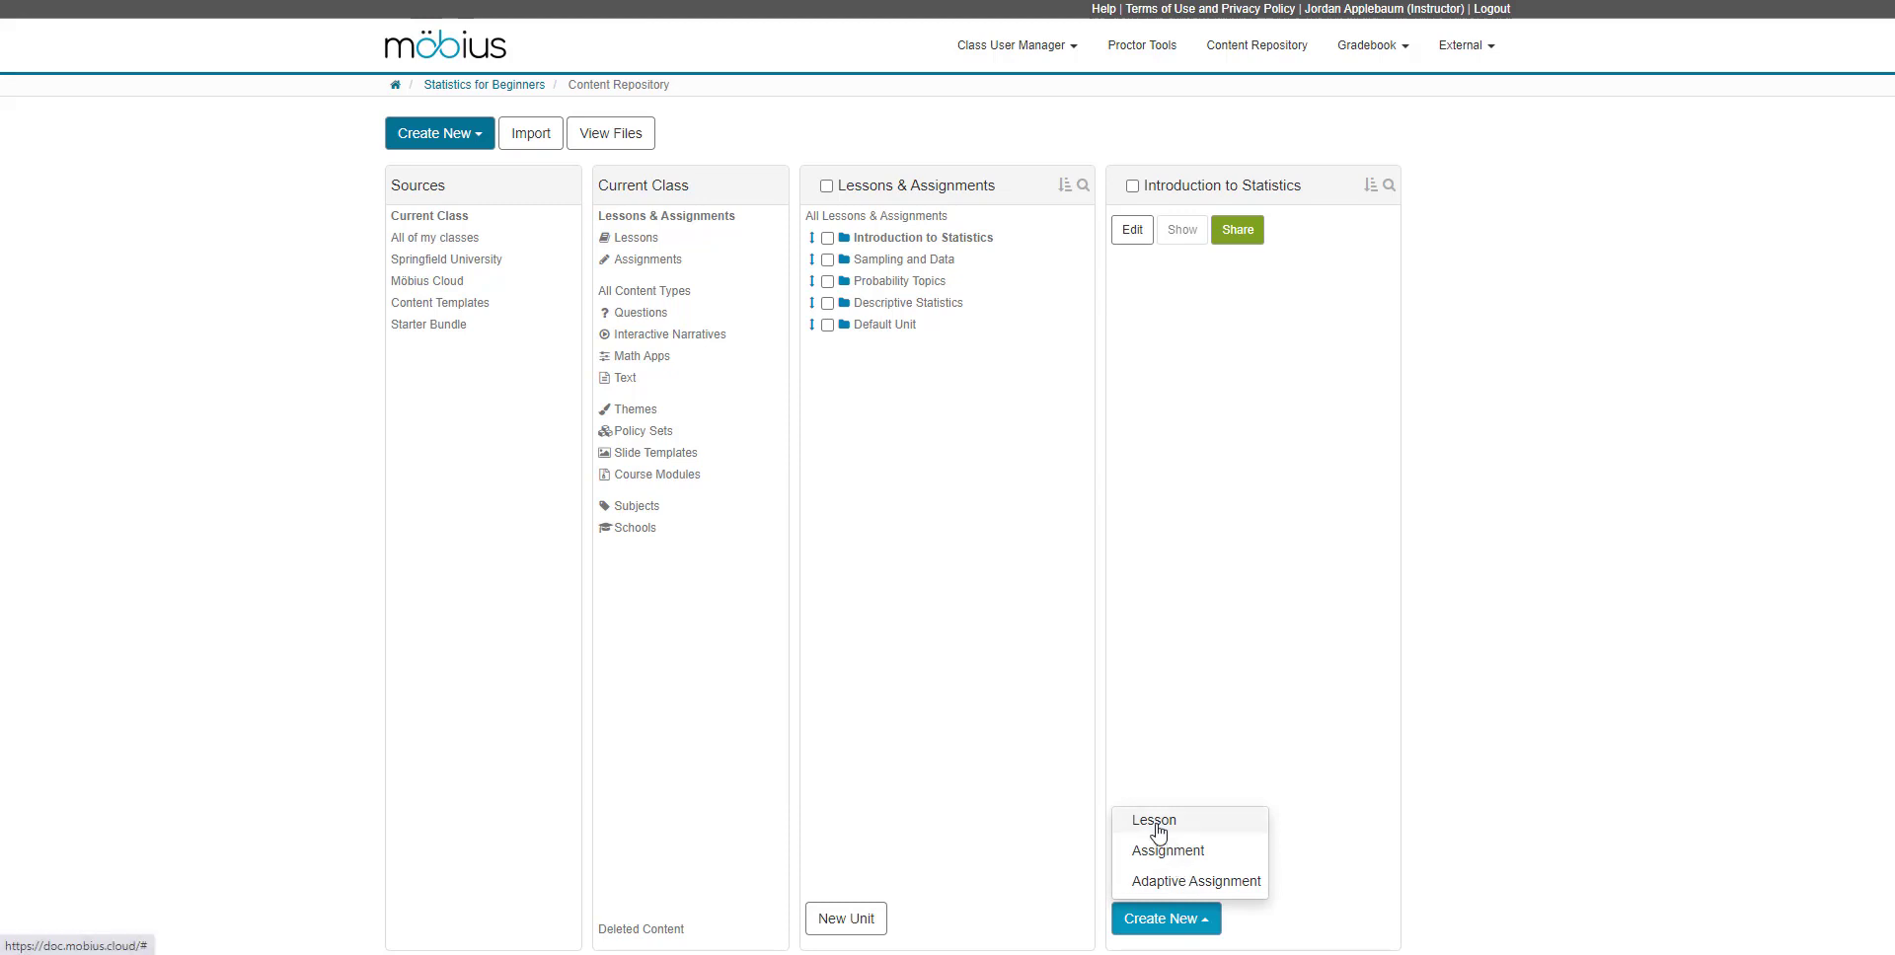
pyautogui.click(1200, 594)
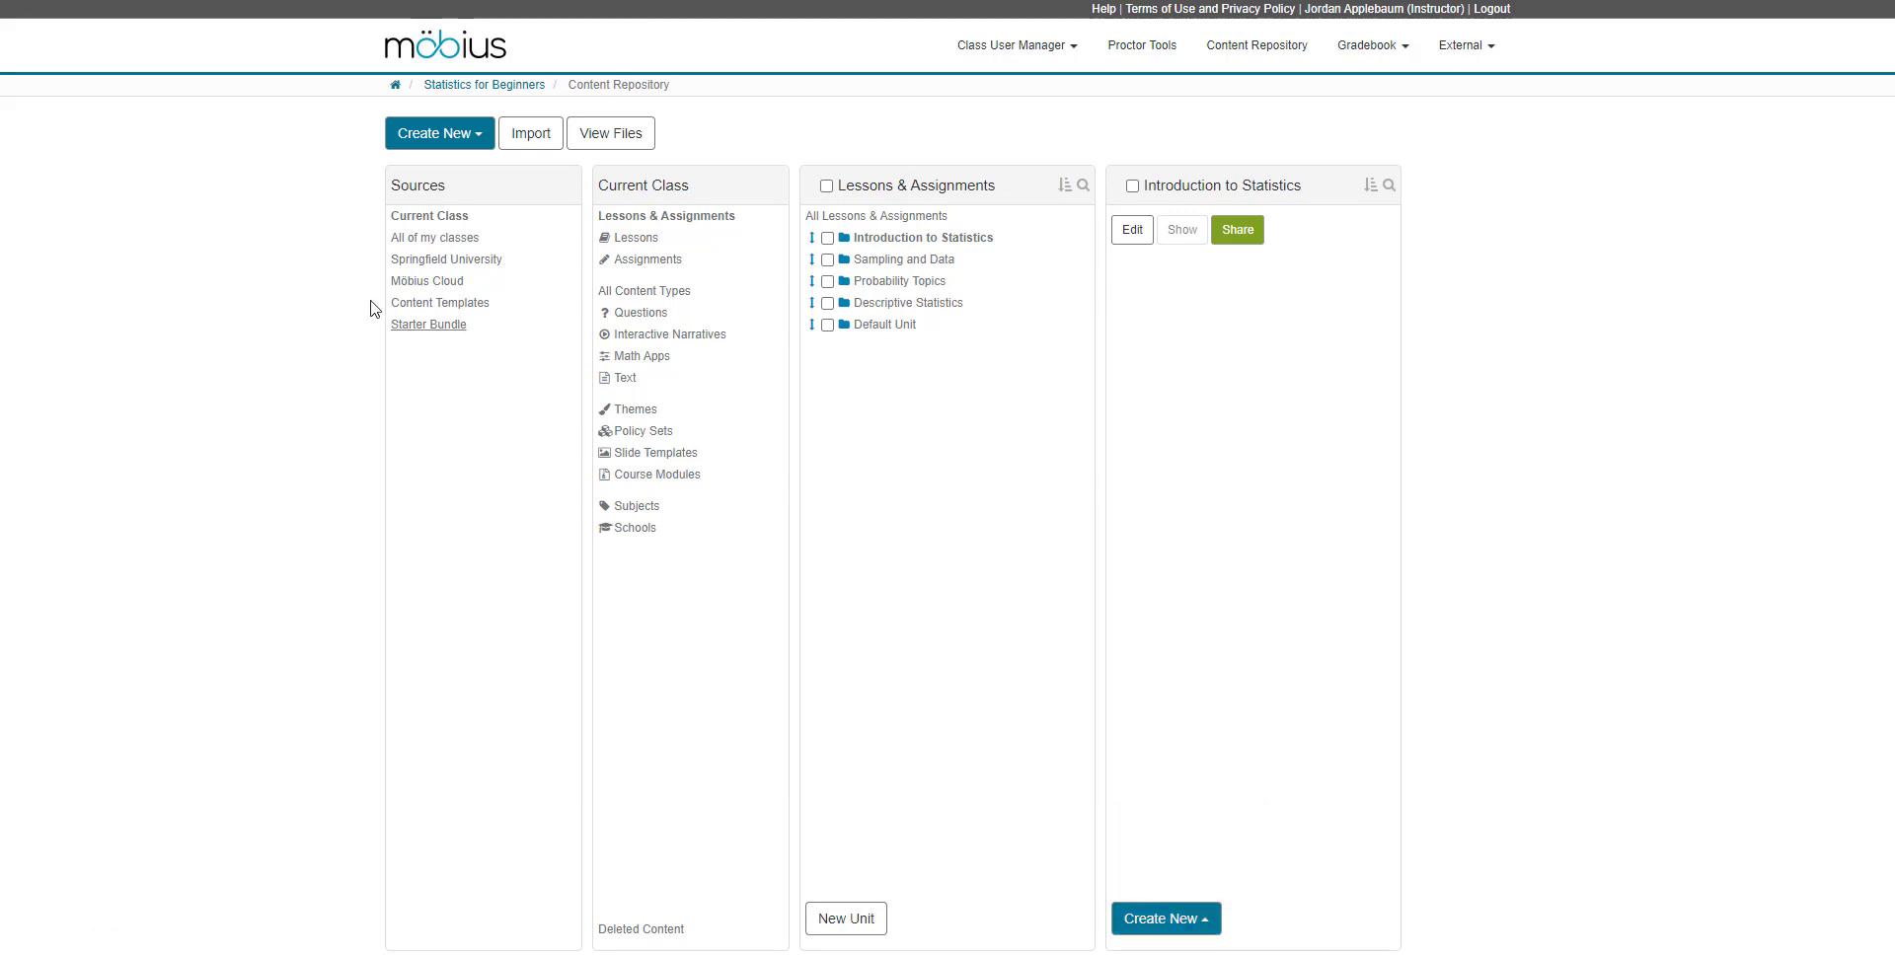
pyautogui.click(479, 144)
pyautogui.moveTo(478, 173)
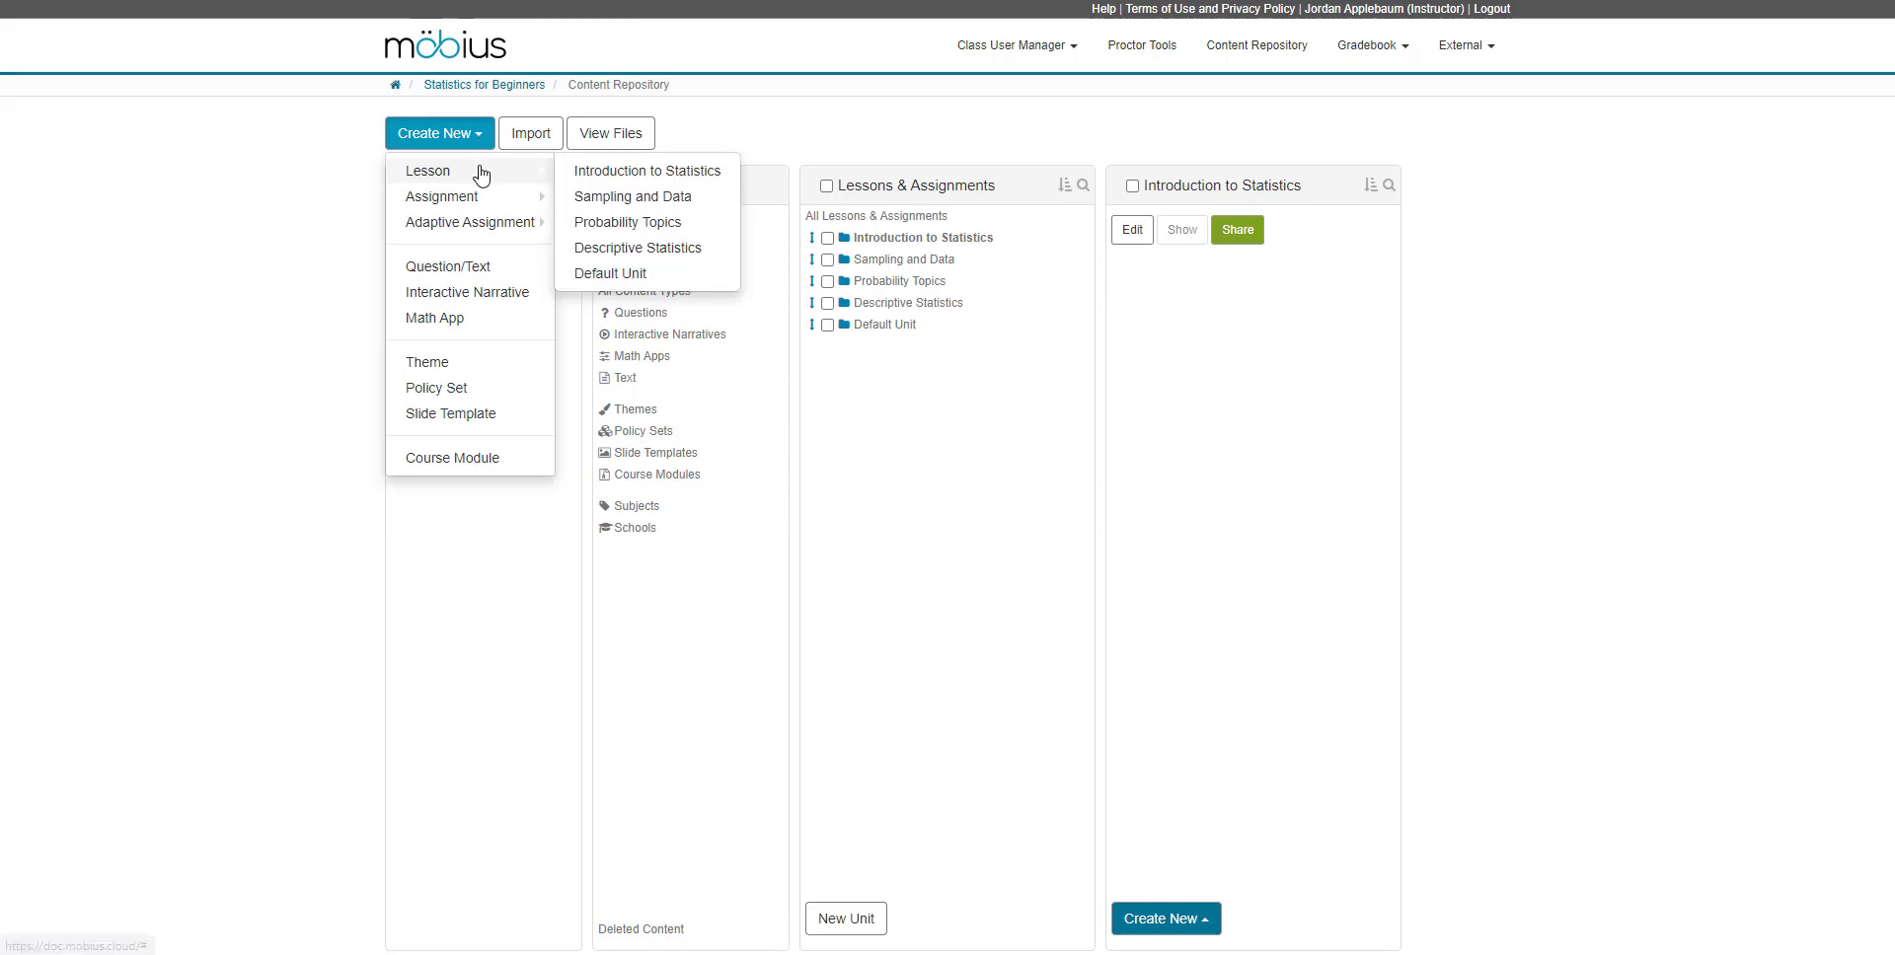
pyautogui.click(647, 172)
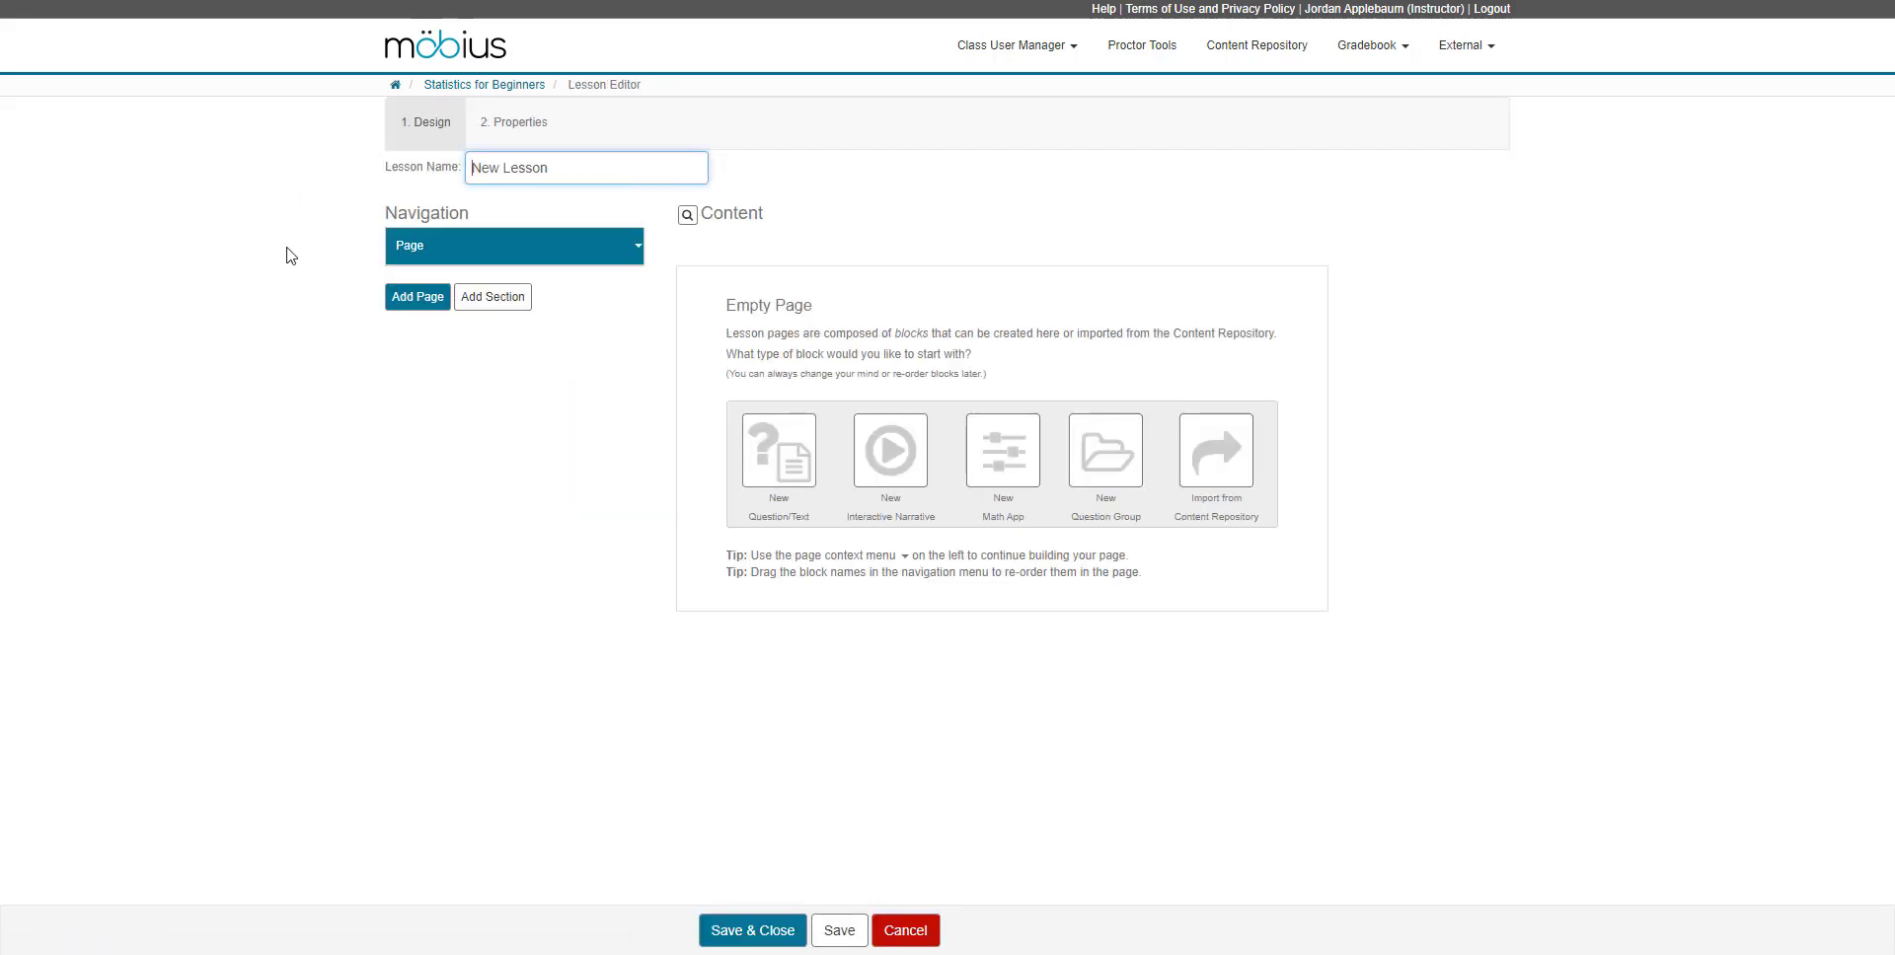
# Name the new lesson "Definitions".
pyautogui.click(351, 261)
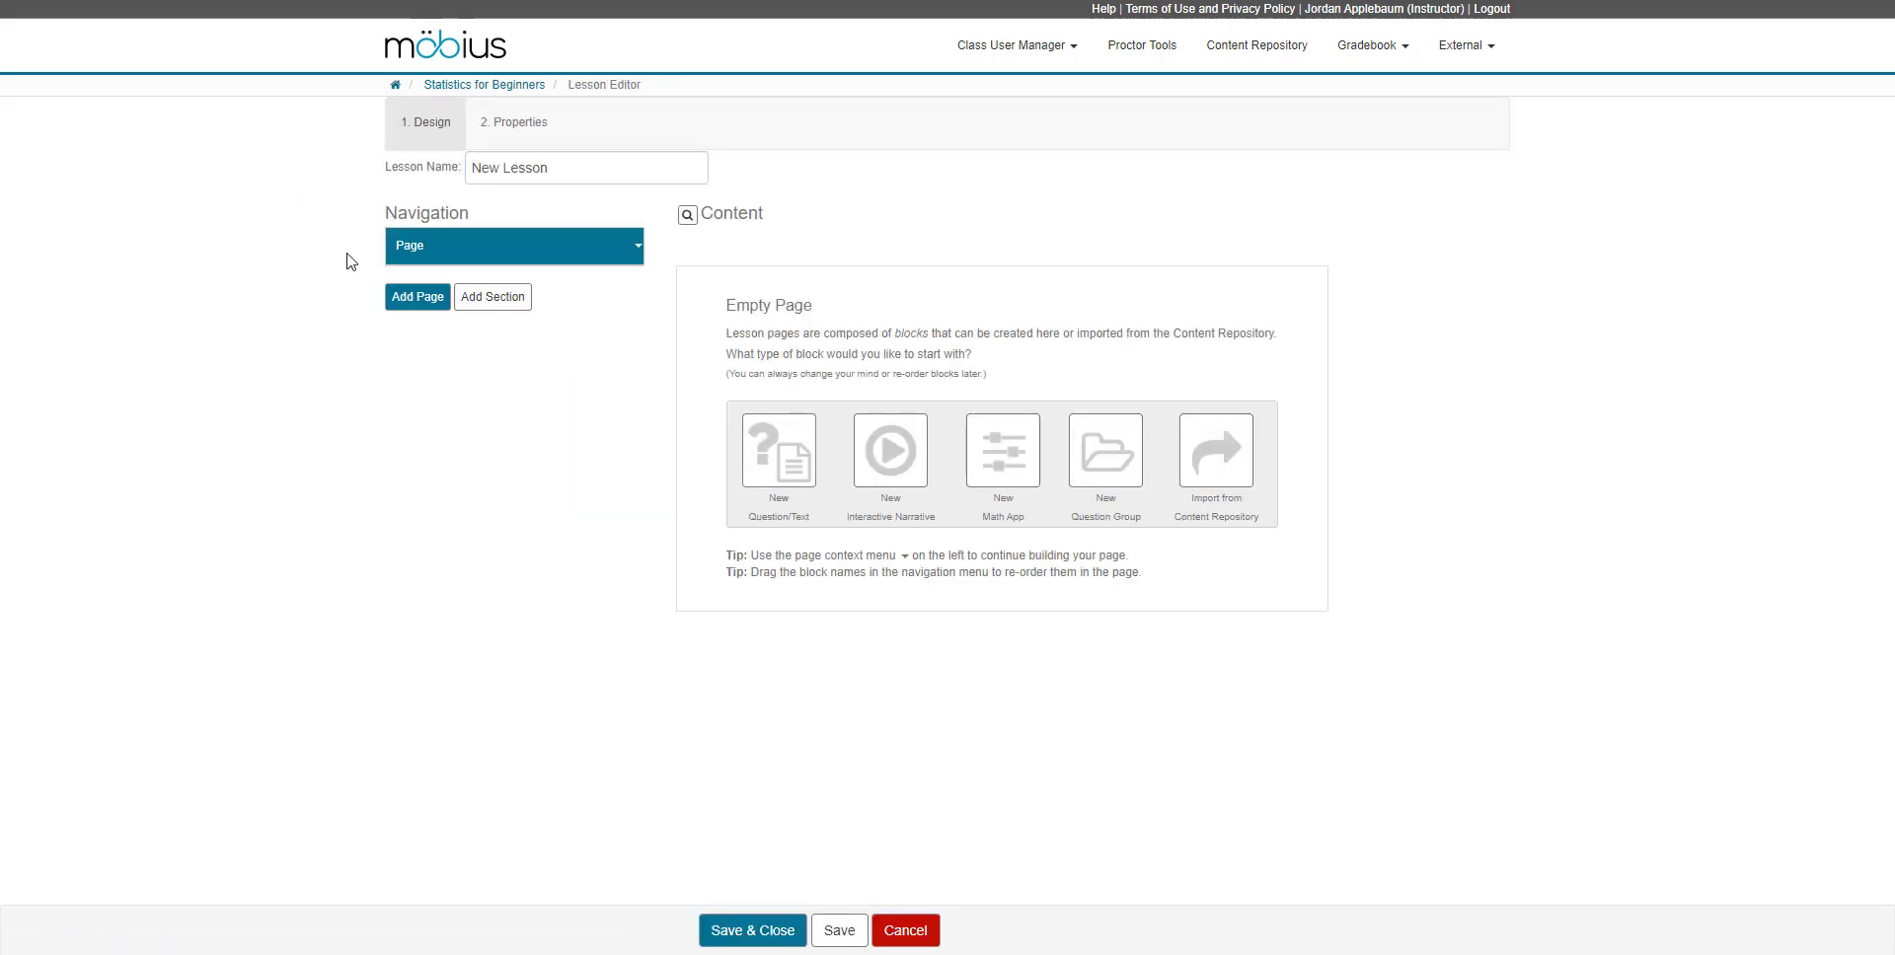
pyautogui.click(600, 168)
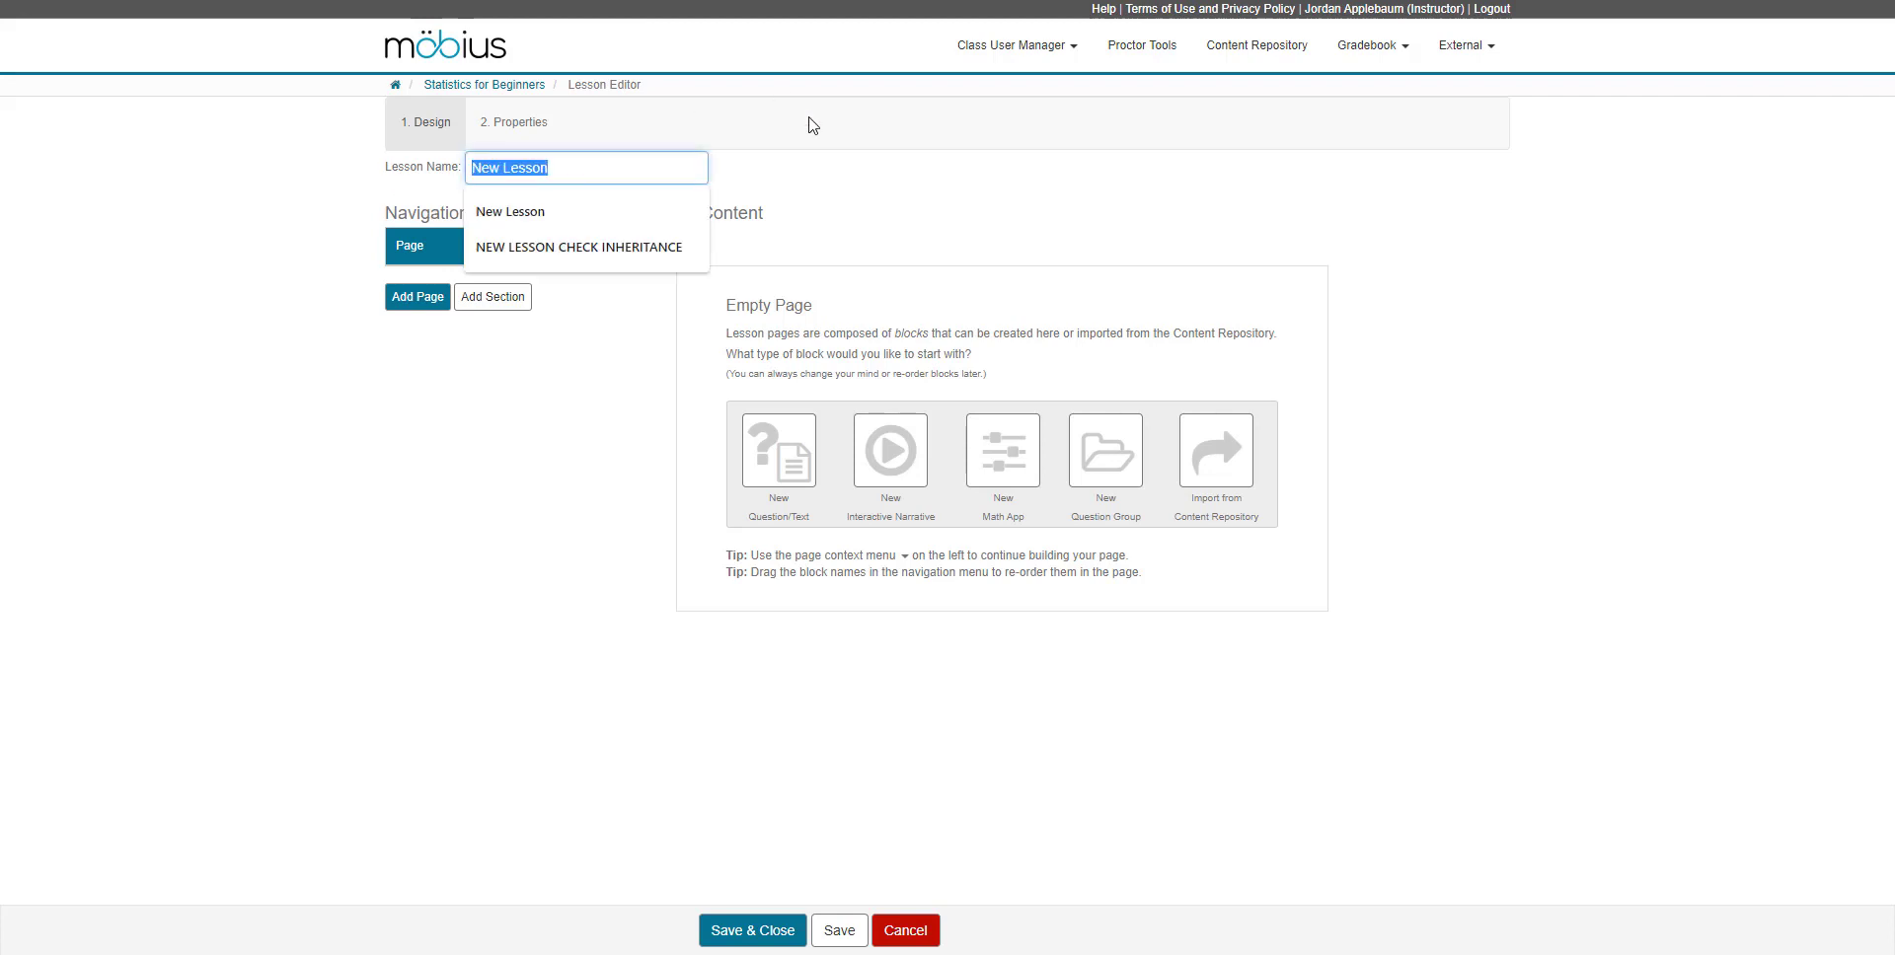
pyautogui.write('Definitions')
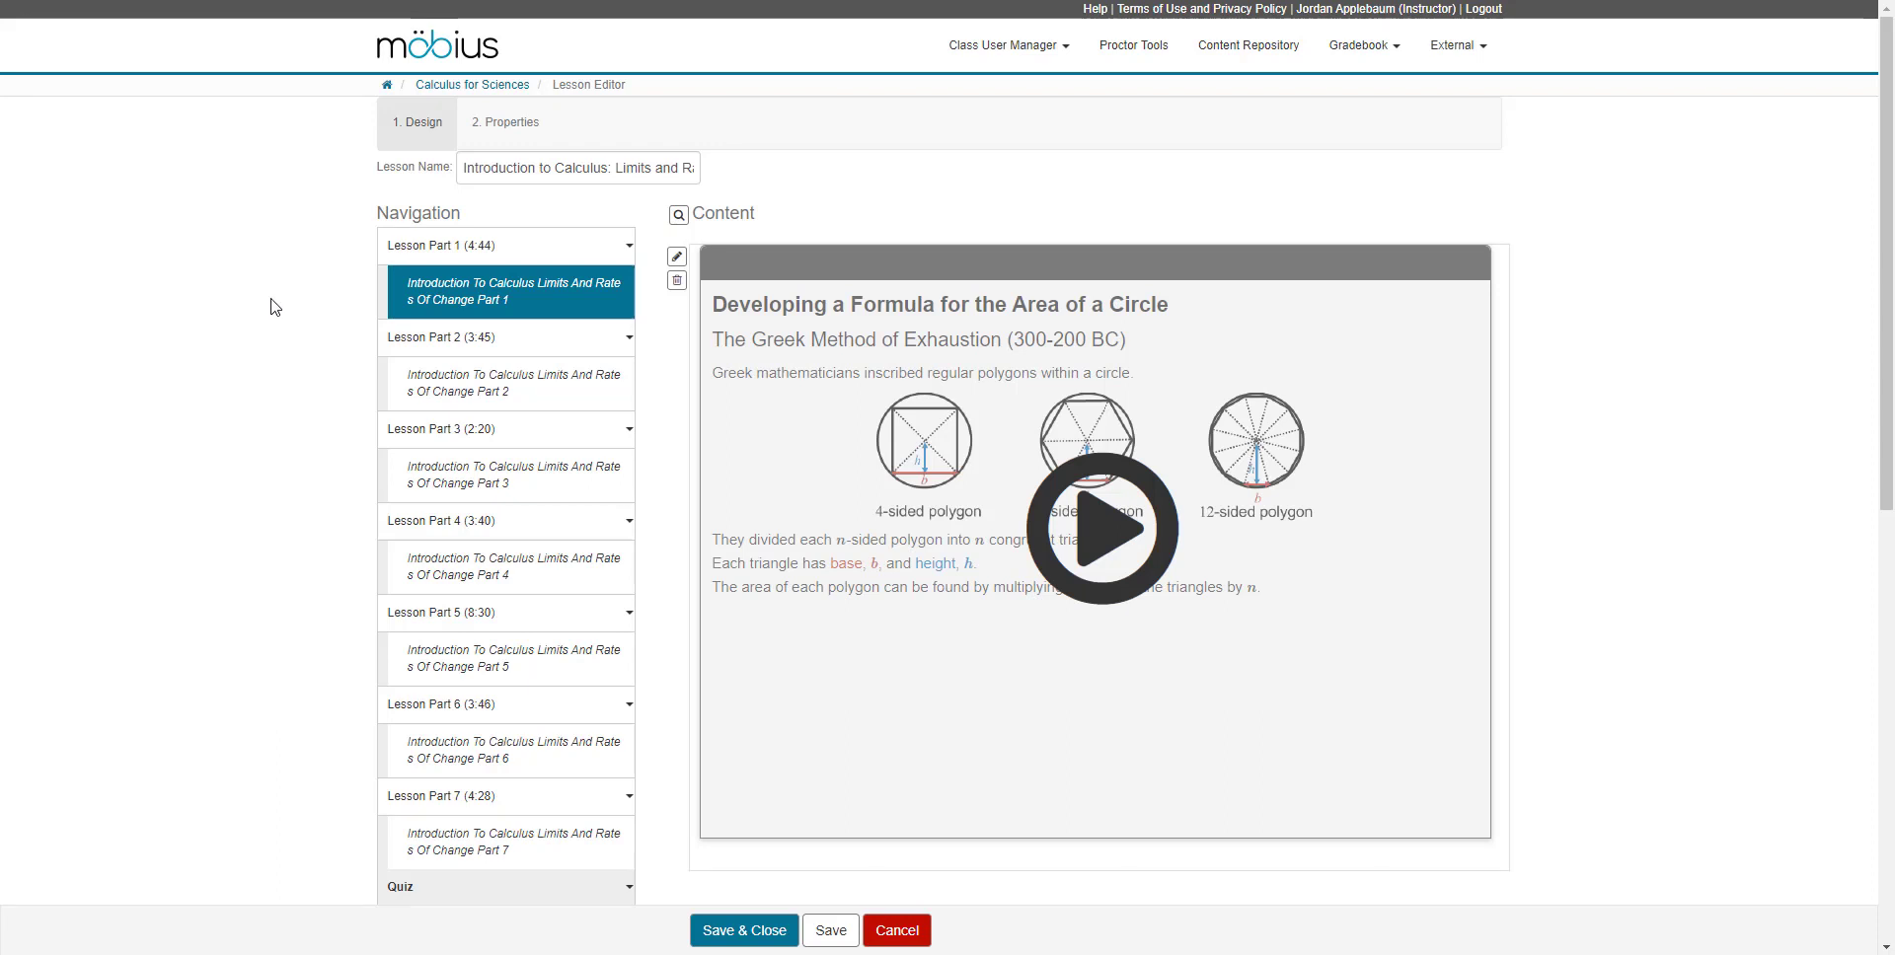
# Examine the page, block and quiz structure of the Introduction to Calculus lesson.
pyautogui.scroll(-5, 274, 306)
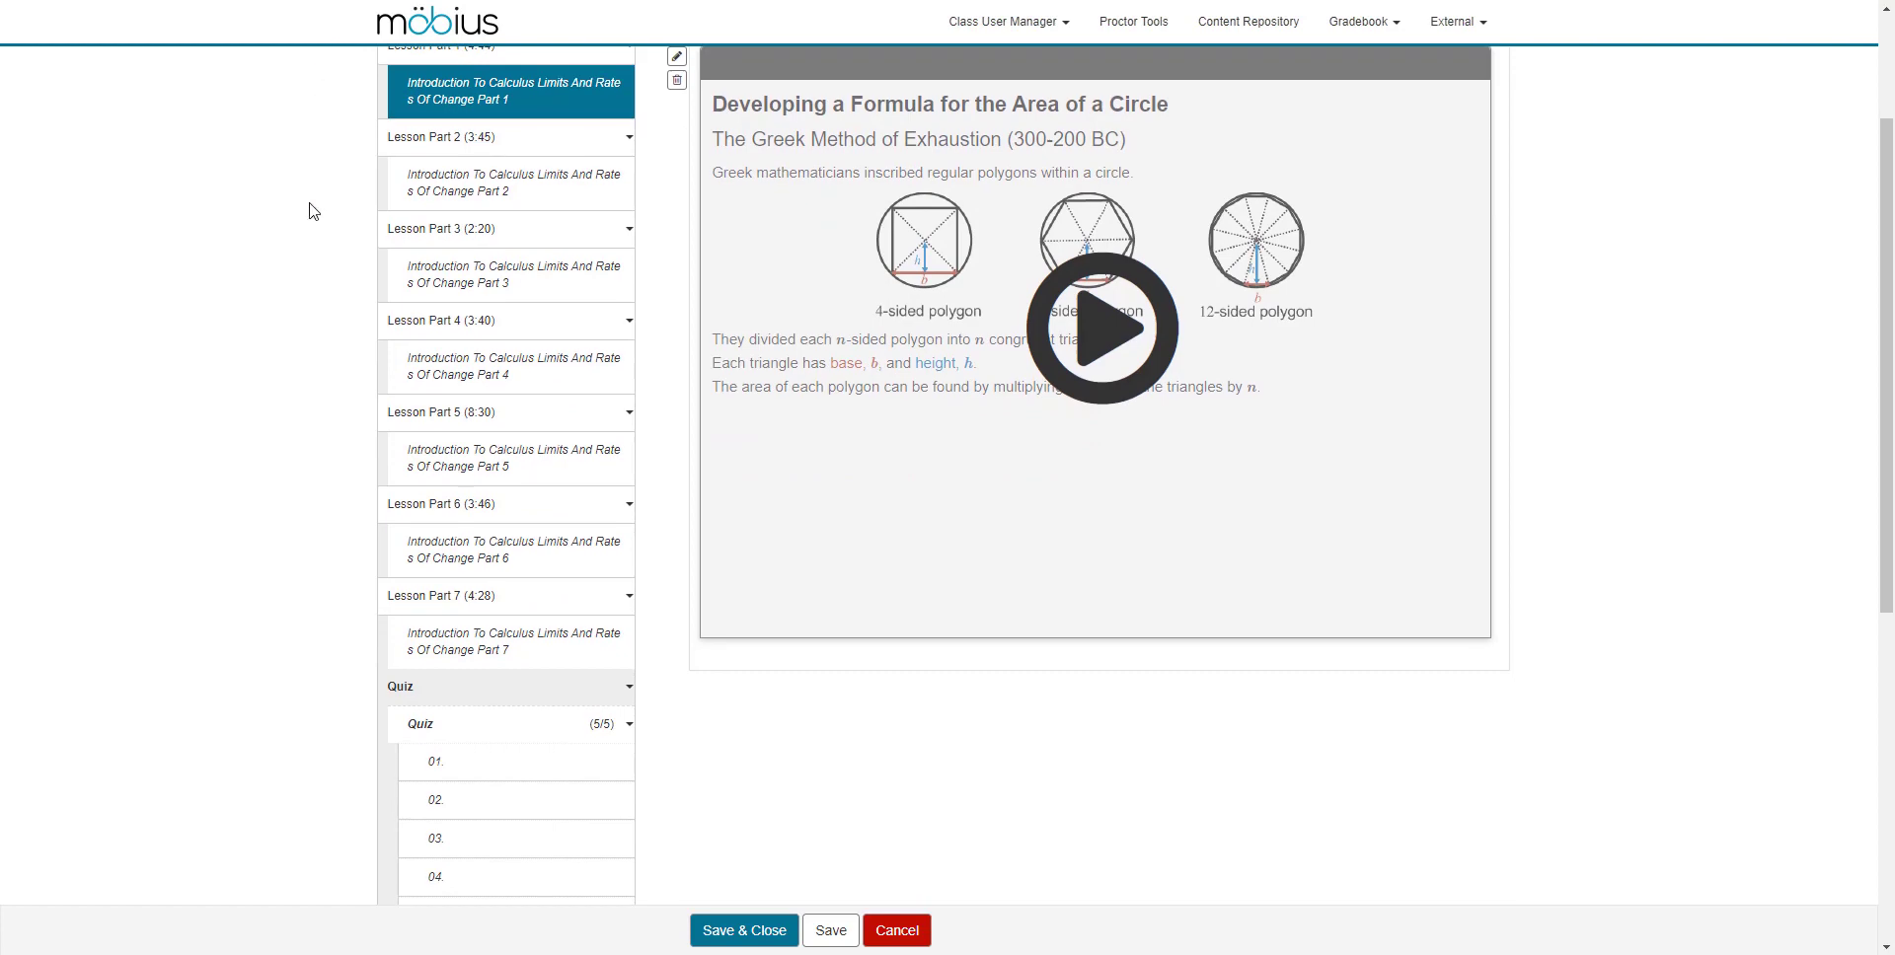
pyautogui.scroll(-3, 312, 239)
pyautogui.scroll(5, 312, 245)
pyautogui.scroll(4, 312, 251)
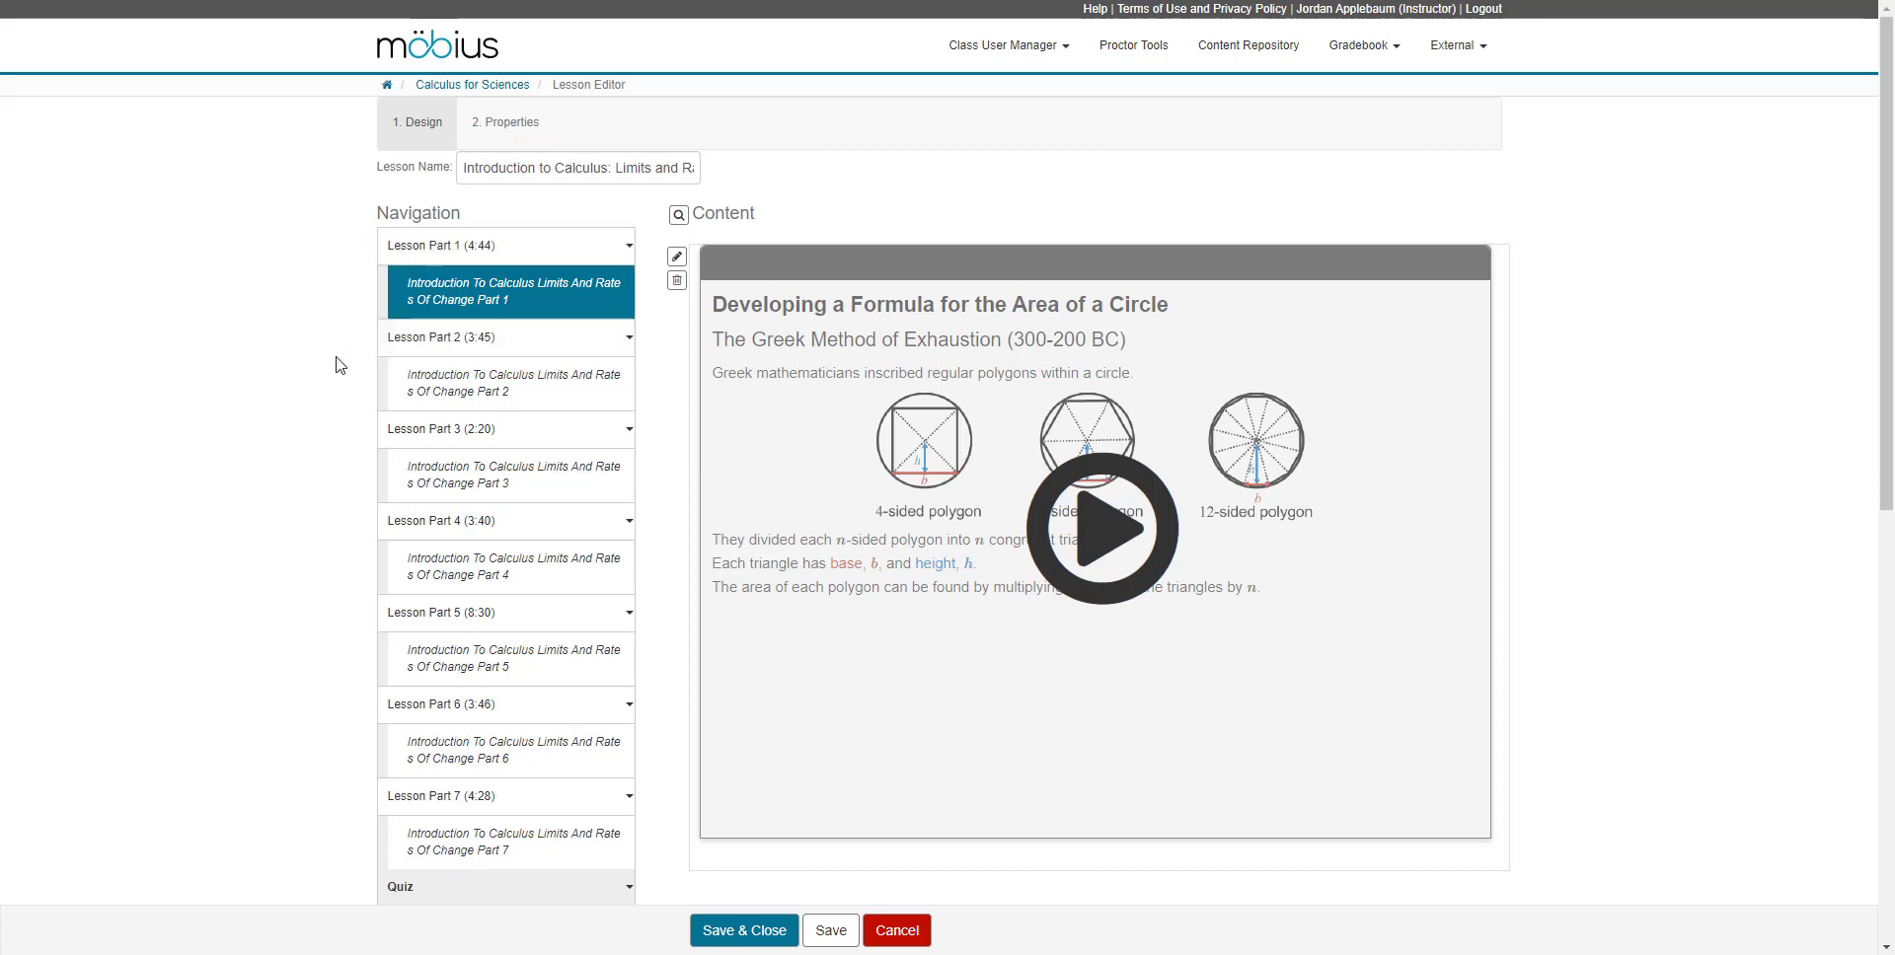
pyautogui.scroll(-2, 338, 365)
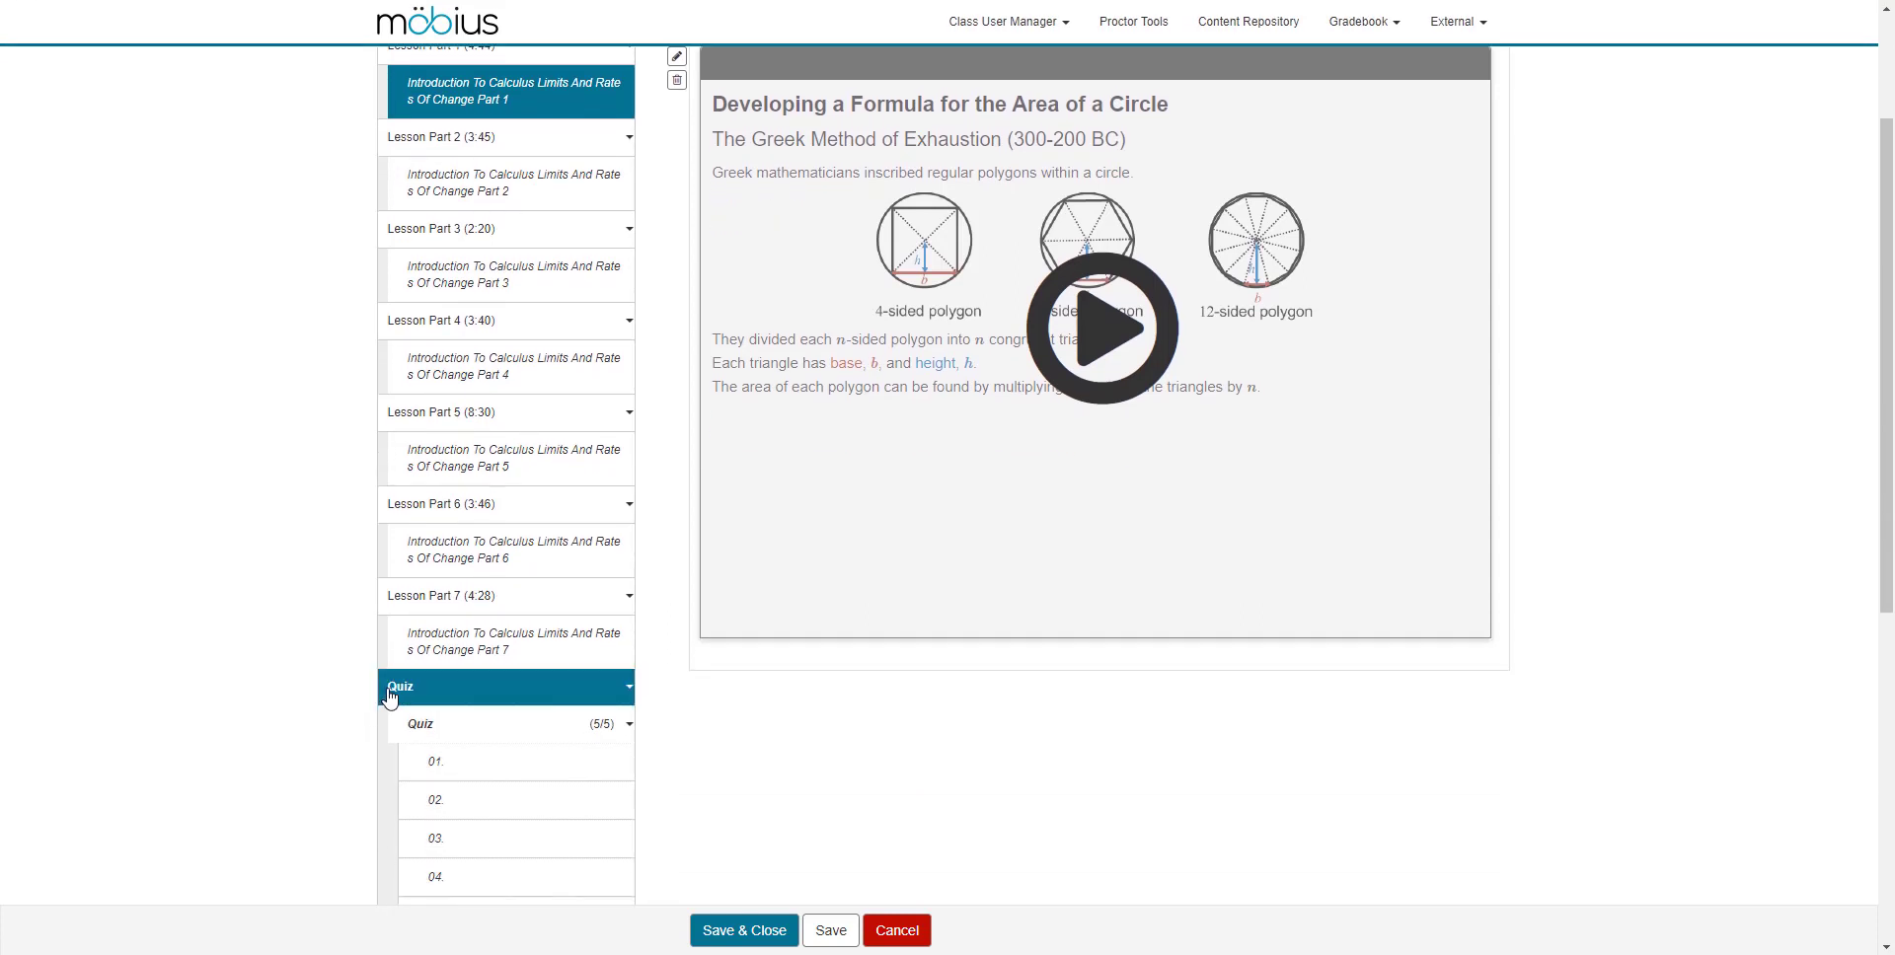
pyautogui.scroll(1, 295, 690)
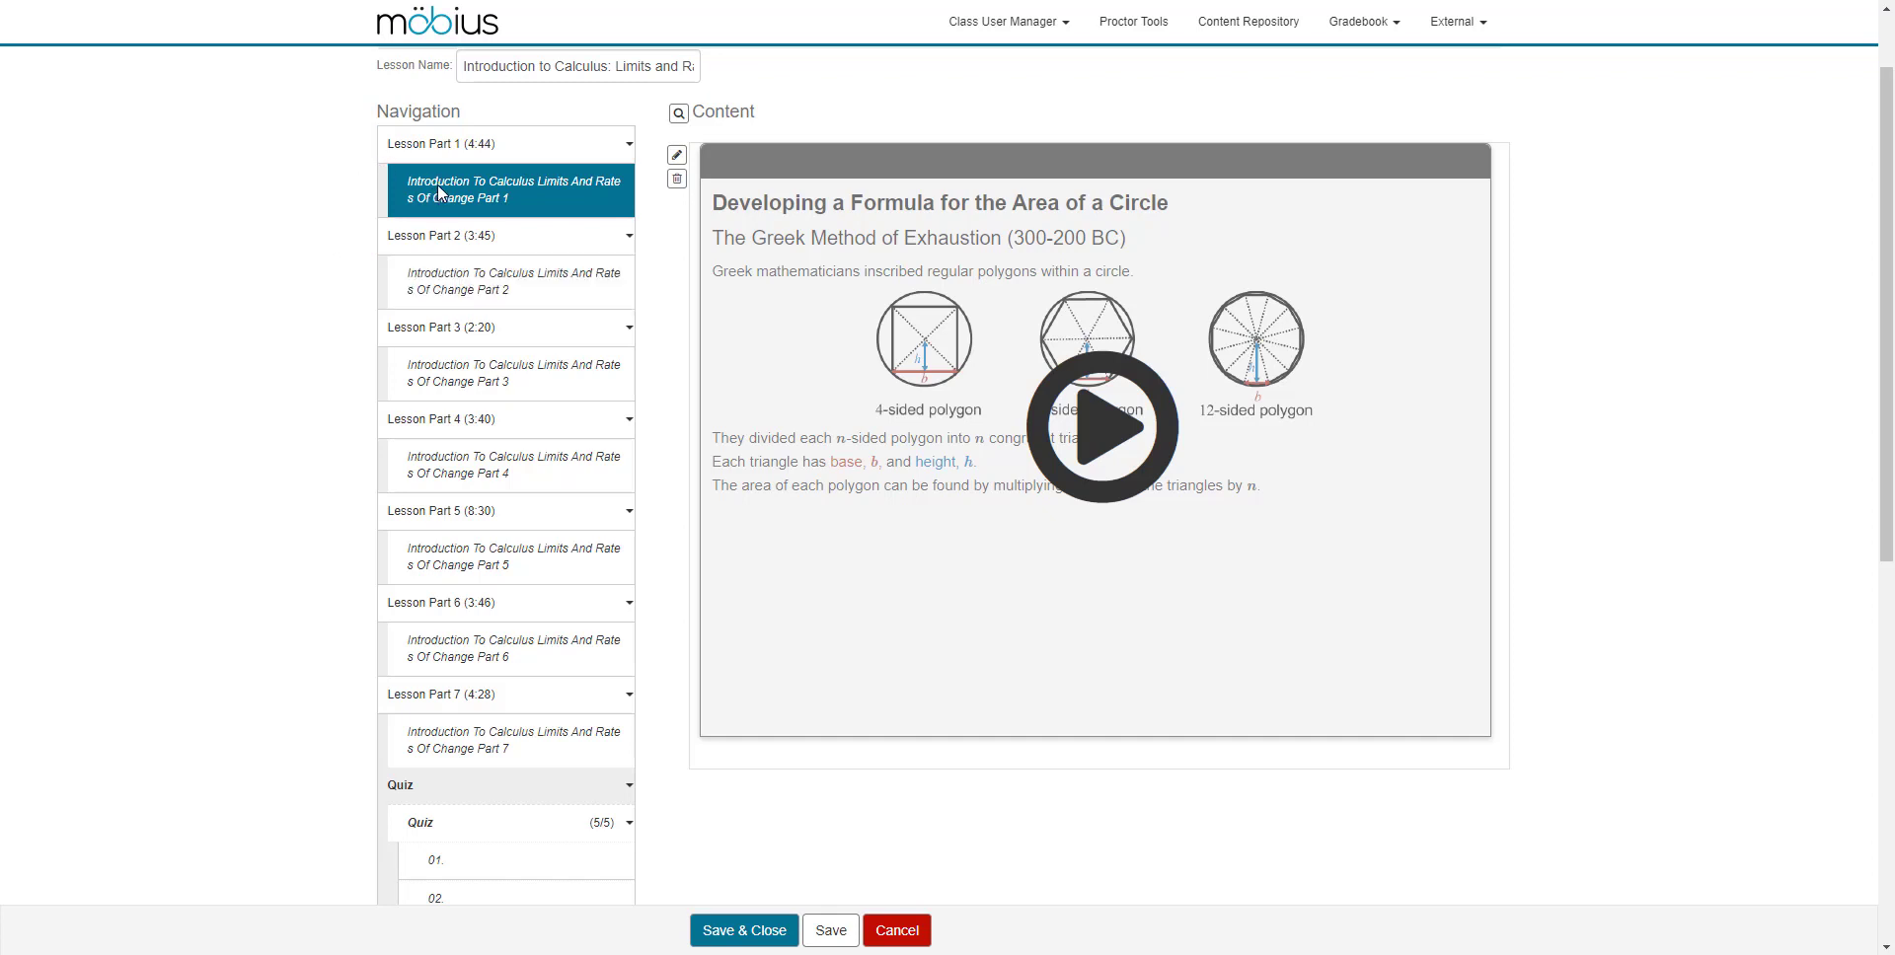
# Set the Lesson Part 1 page to display its blocks as separate pages, and select its Part 1 block.
pyautogui.click(629, 145)
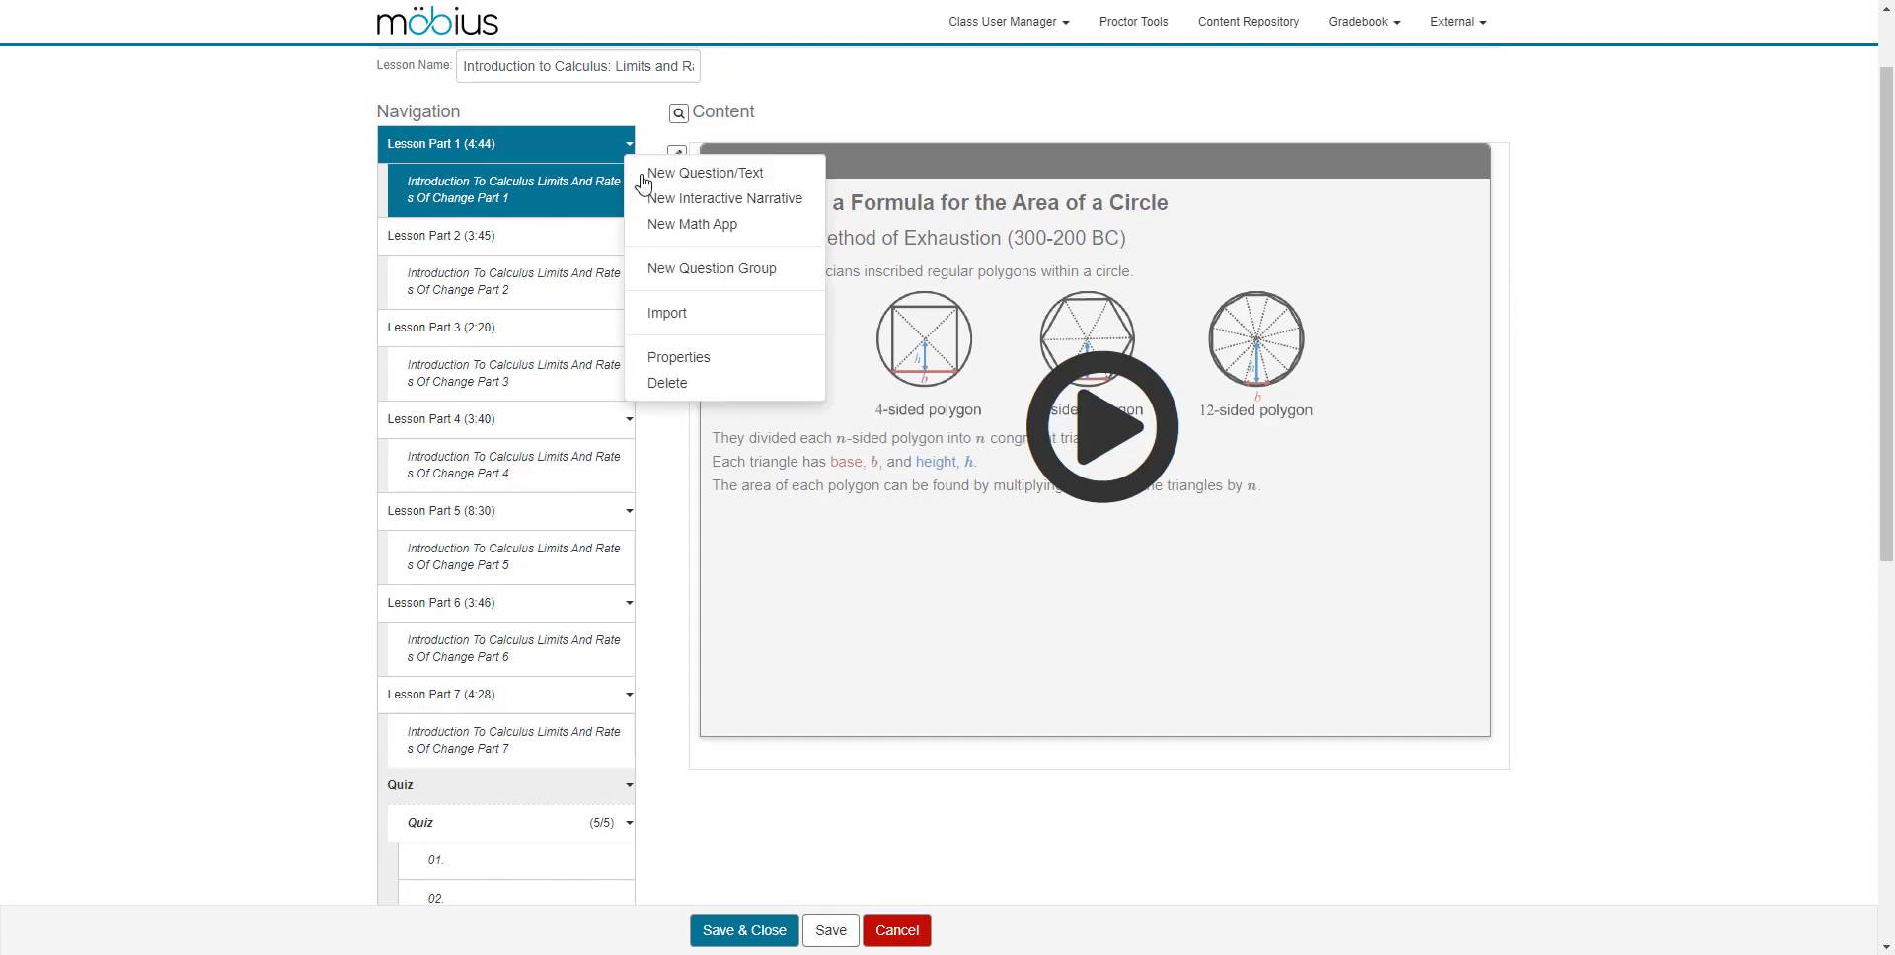
pyautogui.click(713, 355)
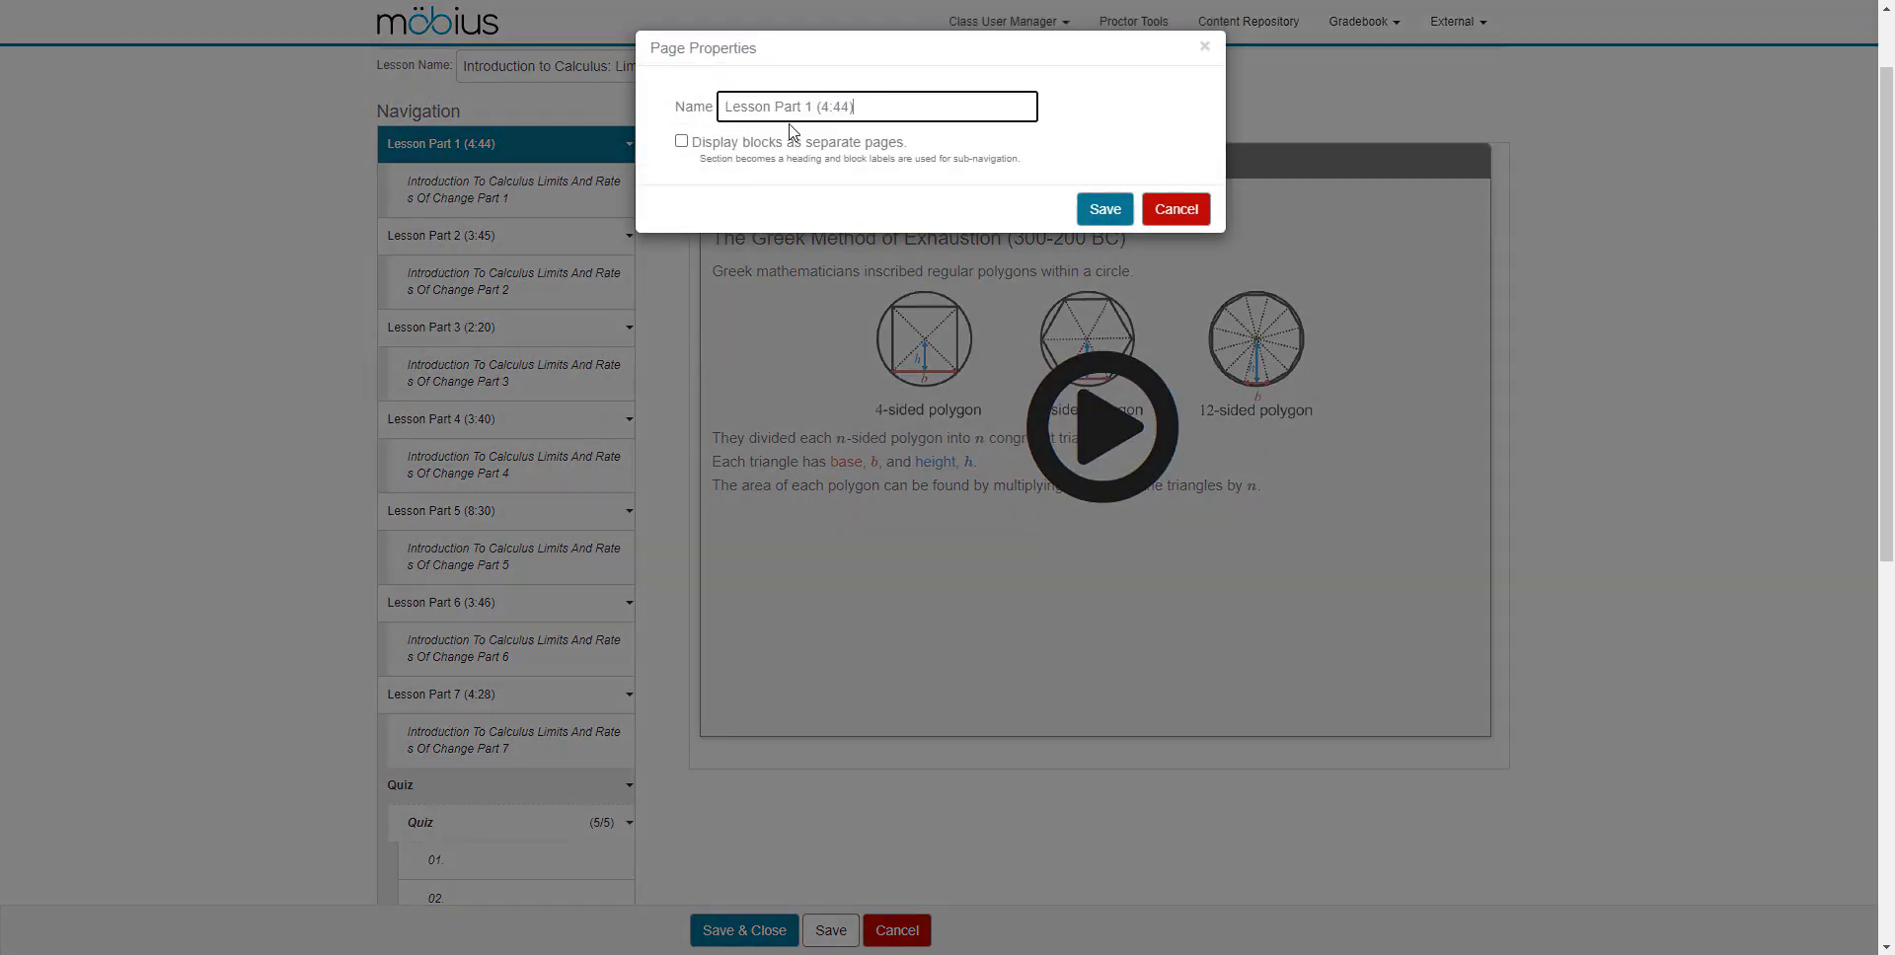
pyautogui.click(681, 143)
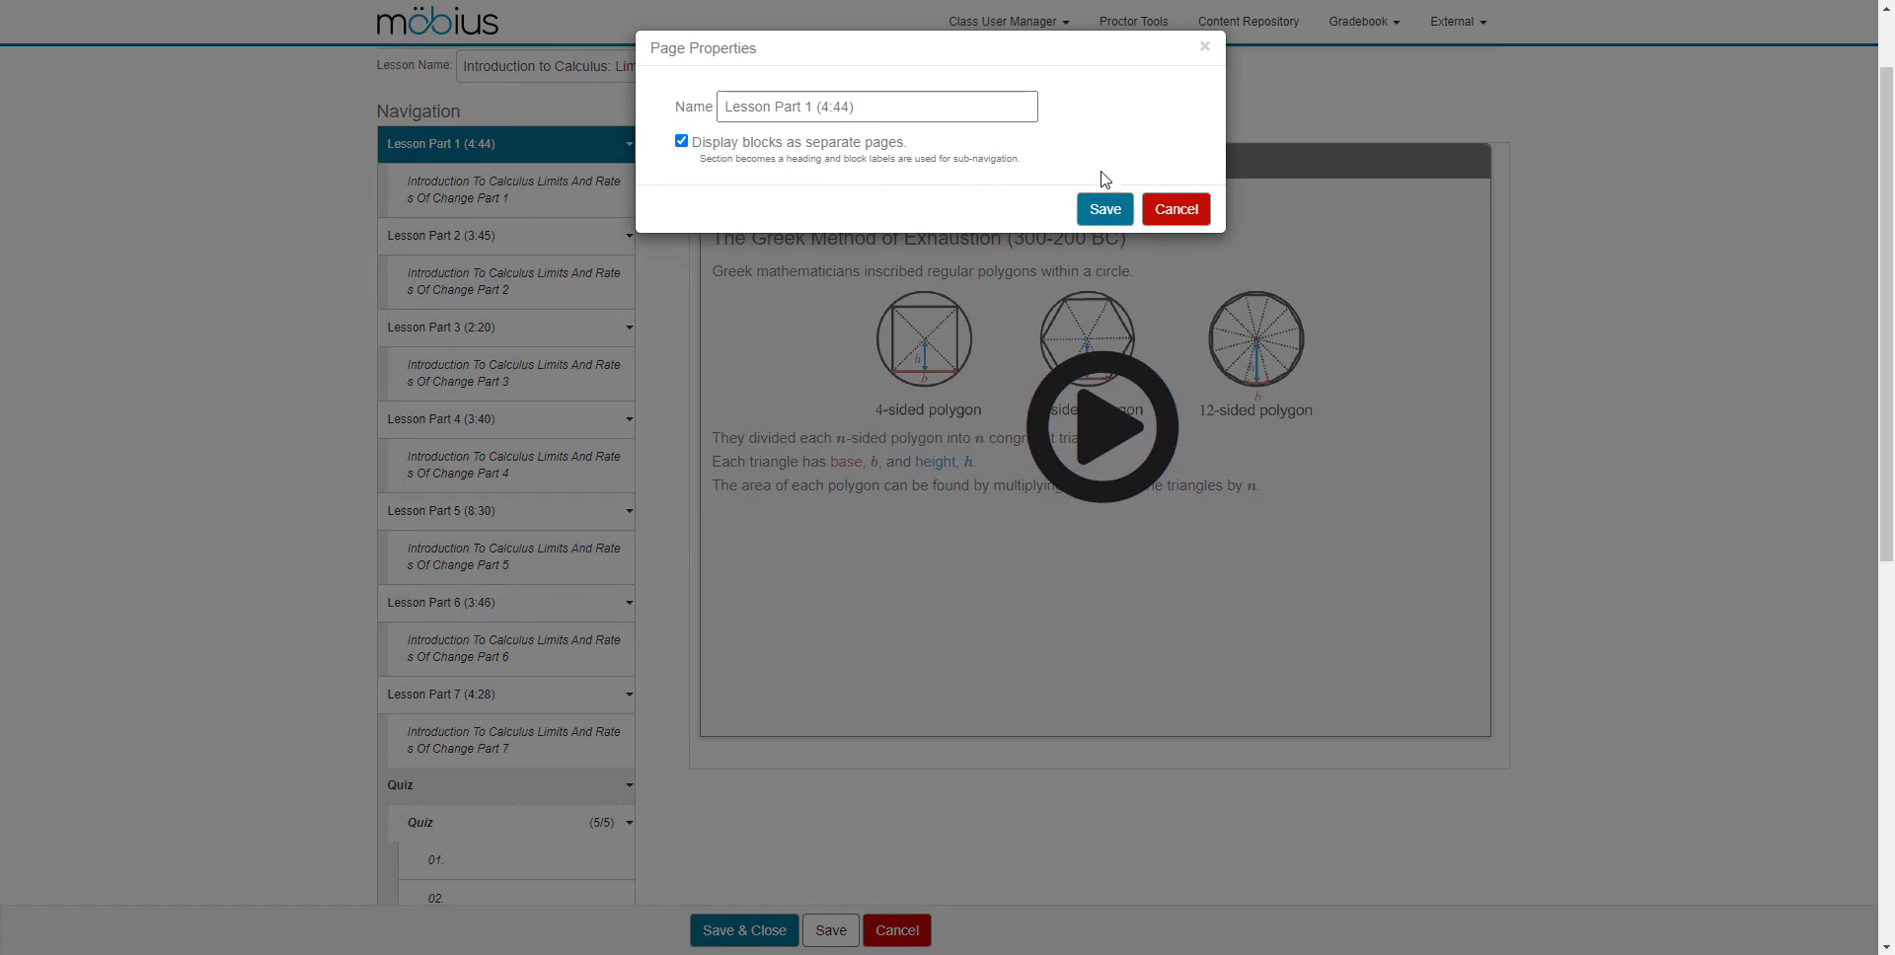
pyautogui.click(1104, 209)
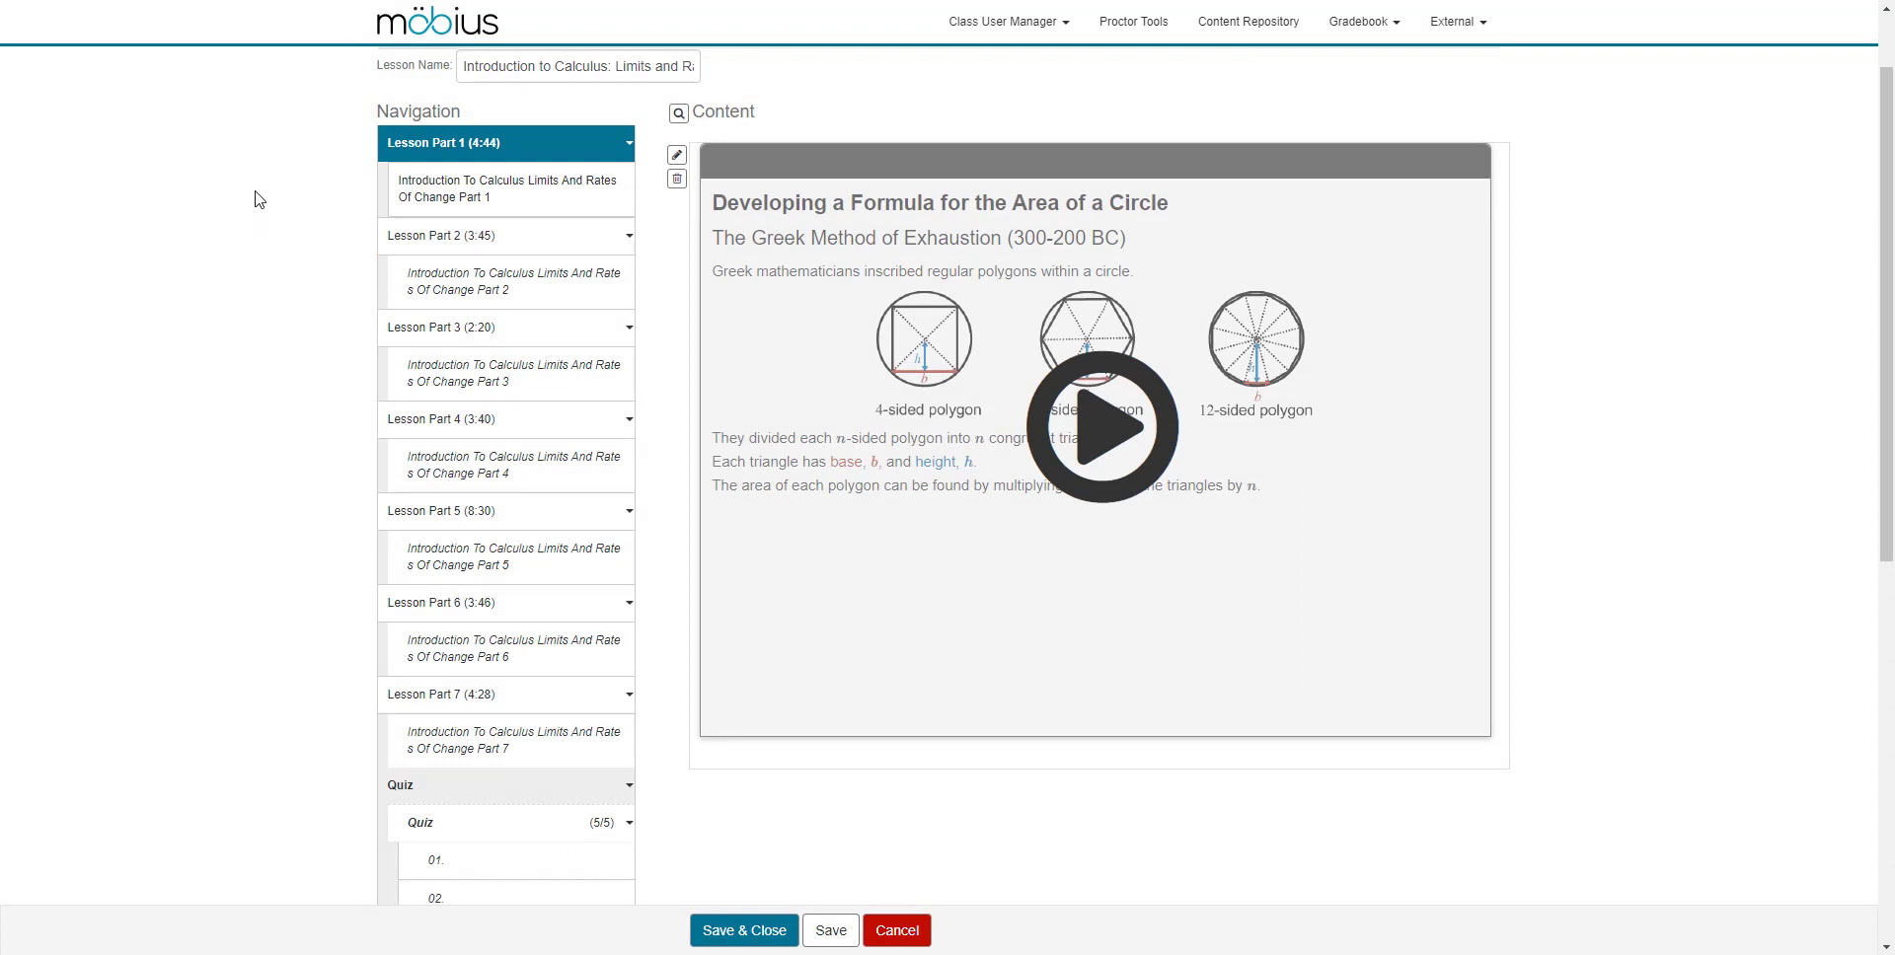
pyautogui.click(438, 197)
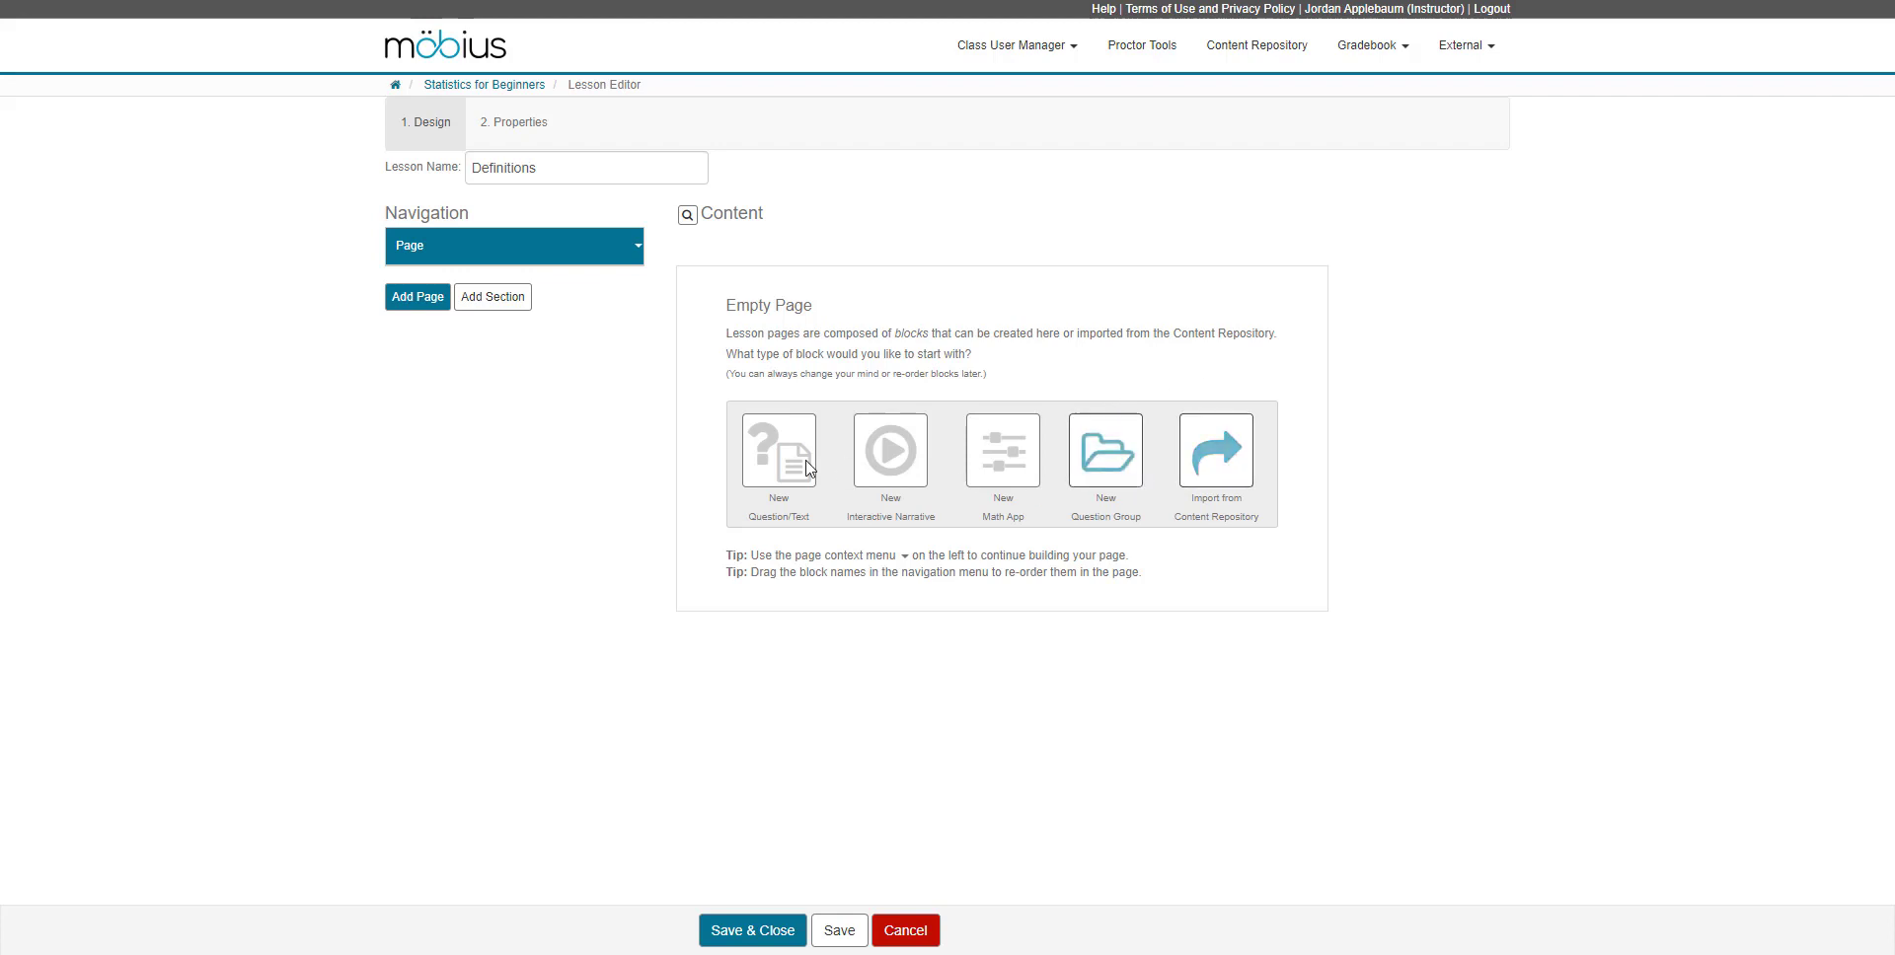
# Add a second page named "Page" to the Definitions lesson.
pyautogui.click(640, 250)
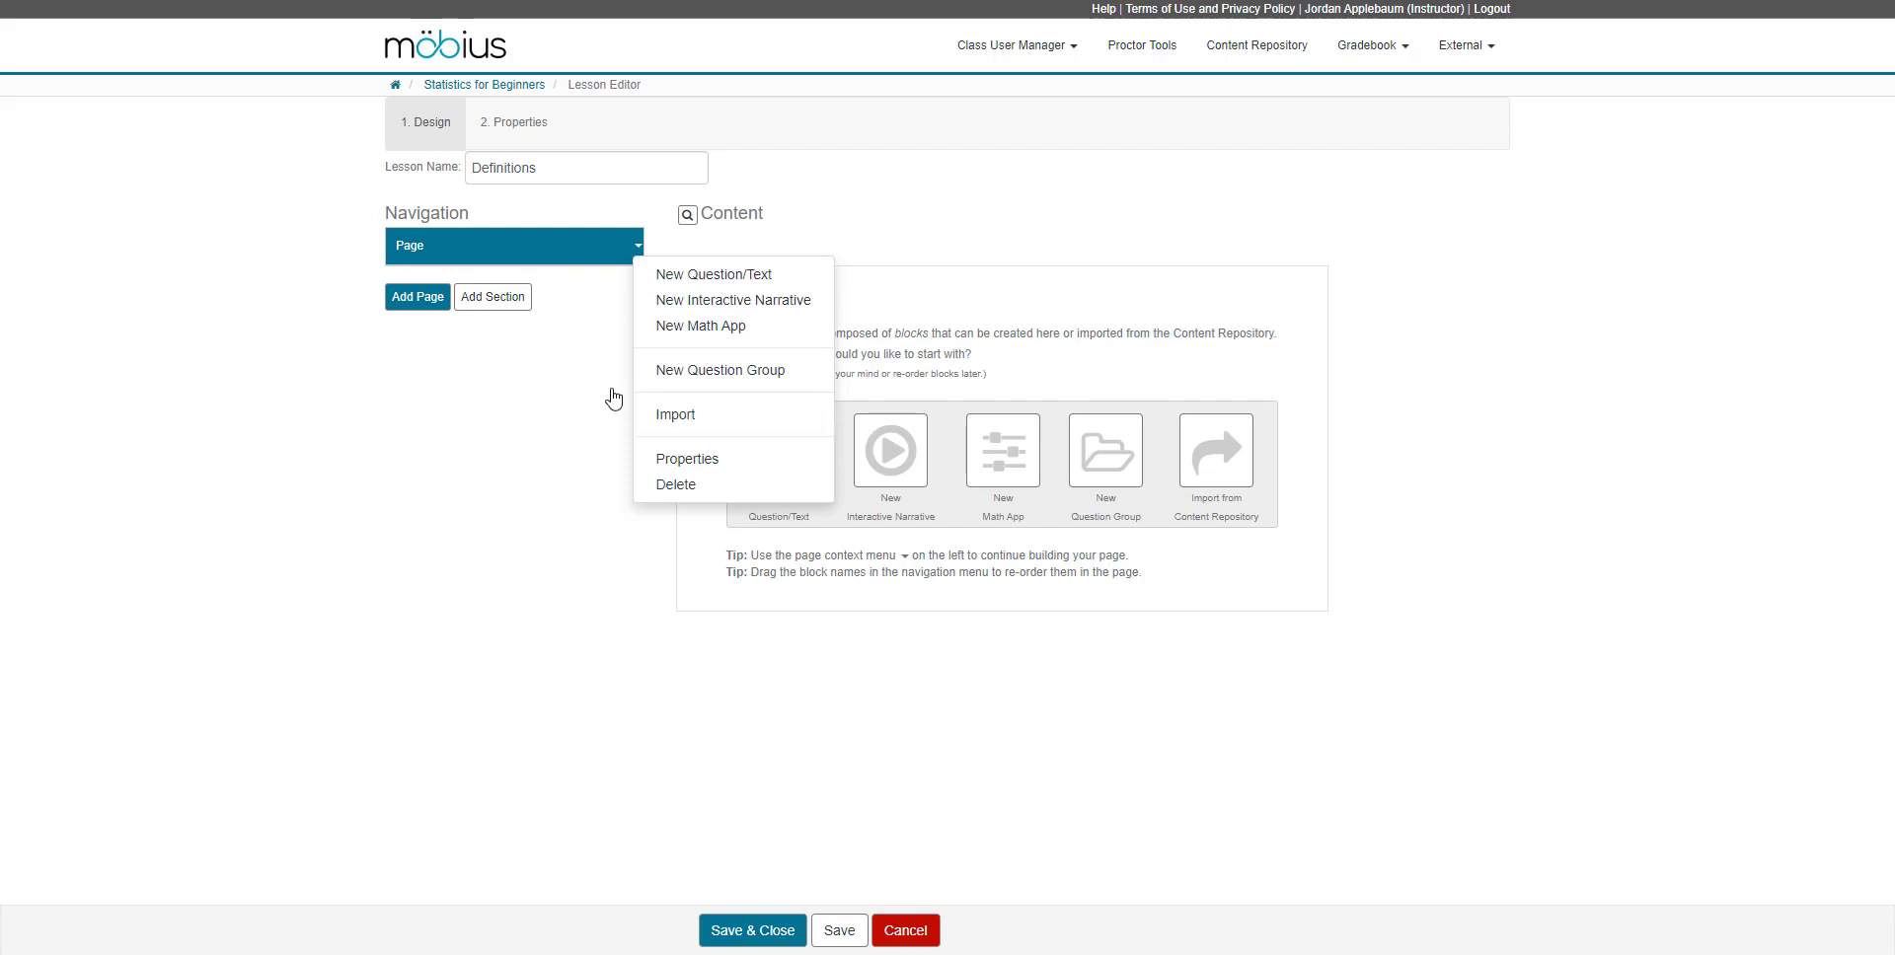
pyautogui.click(542, 376)
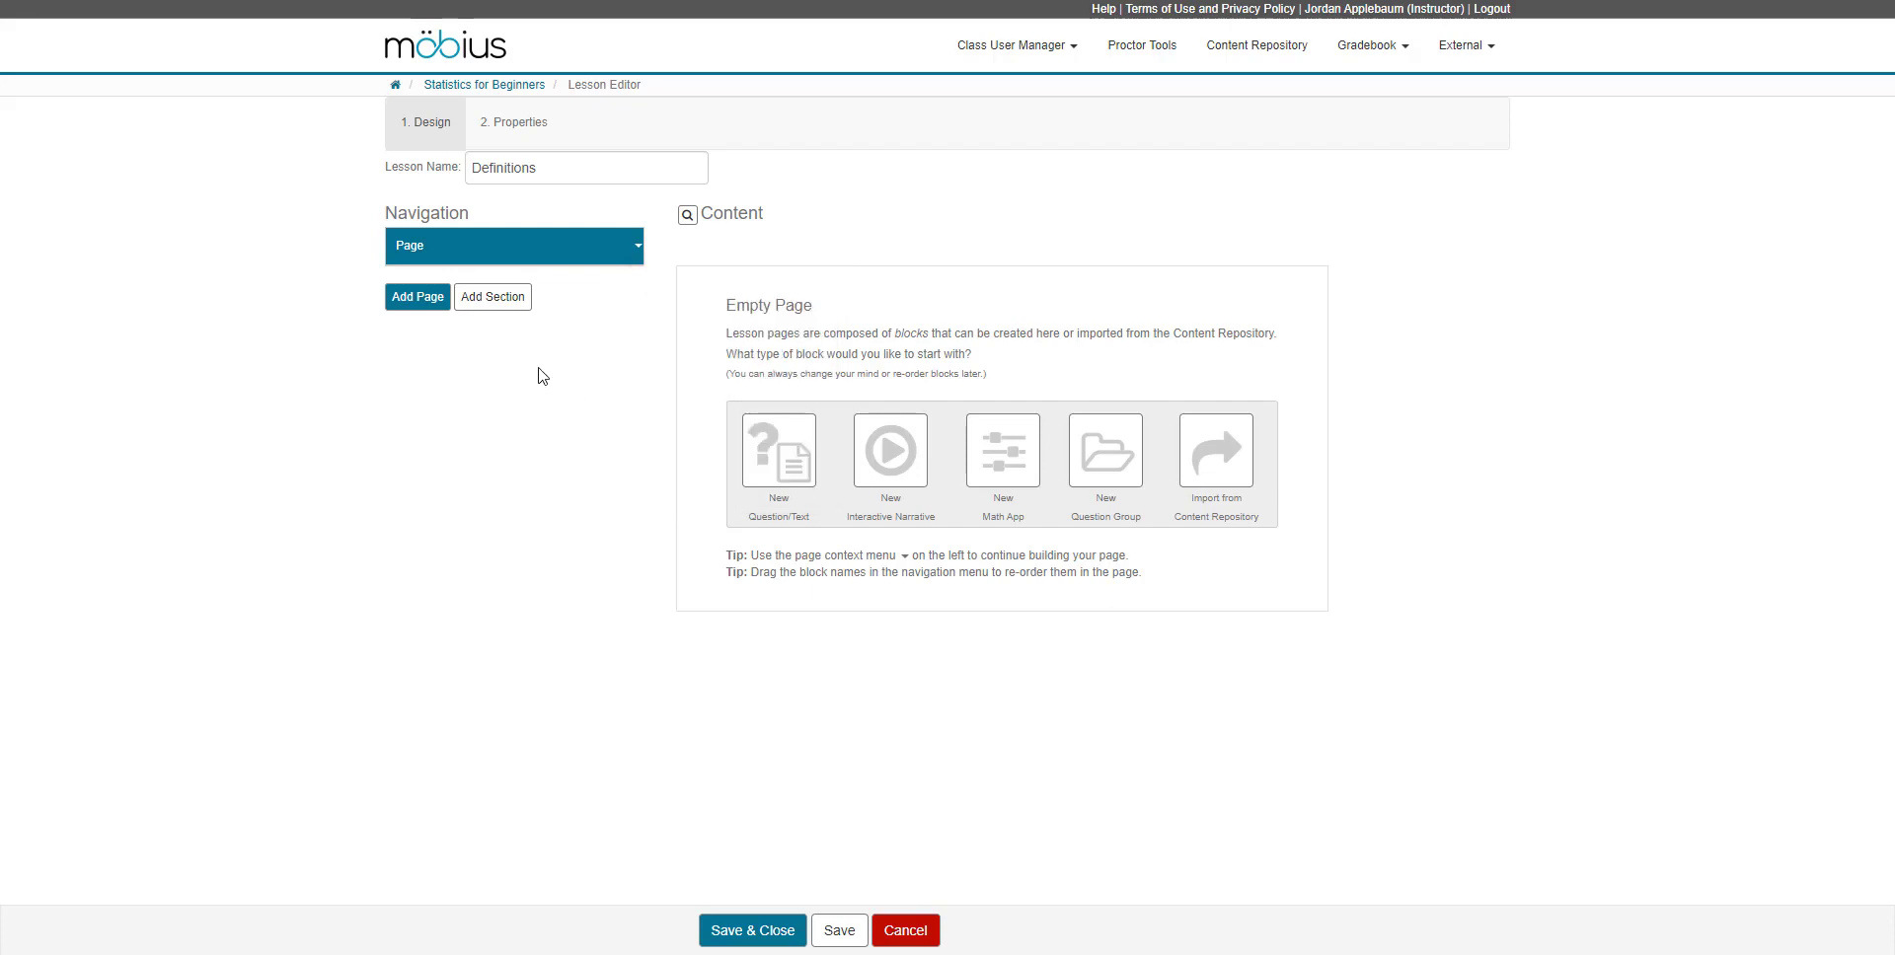
pyautogui.click(418, 297)
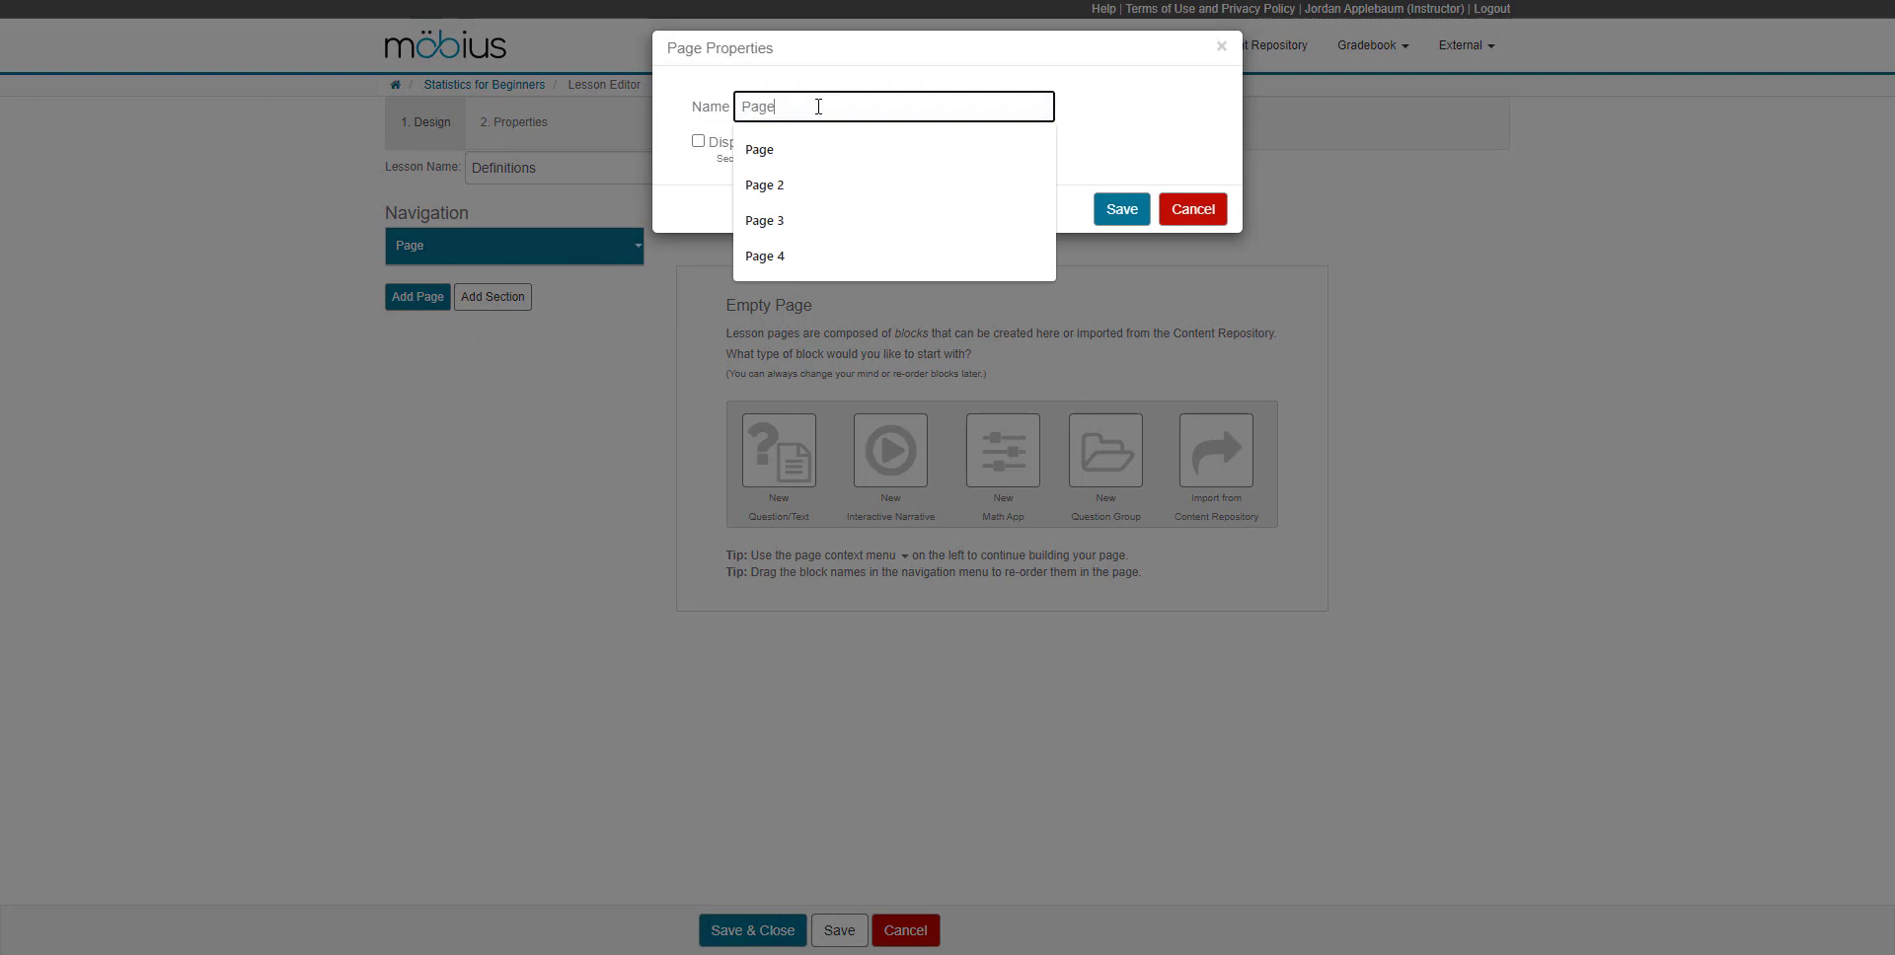
pyautogui.click(1135, 207)
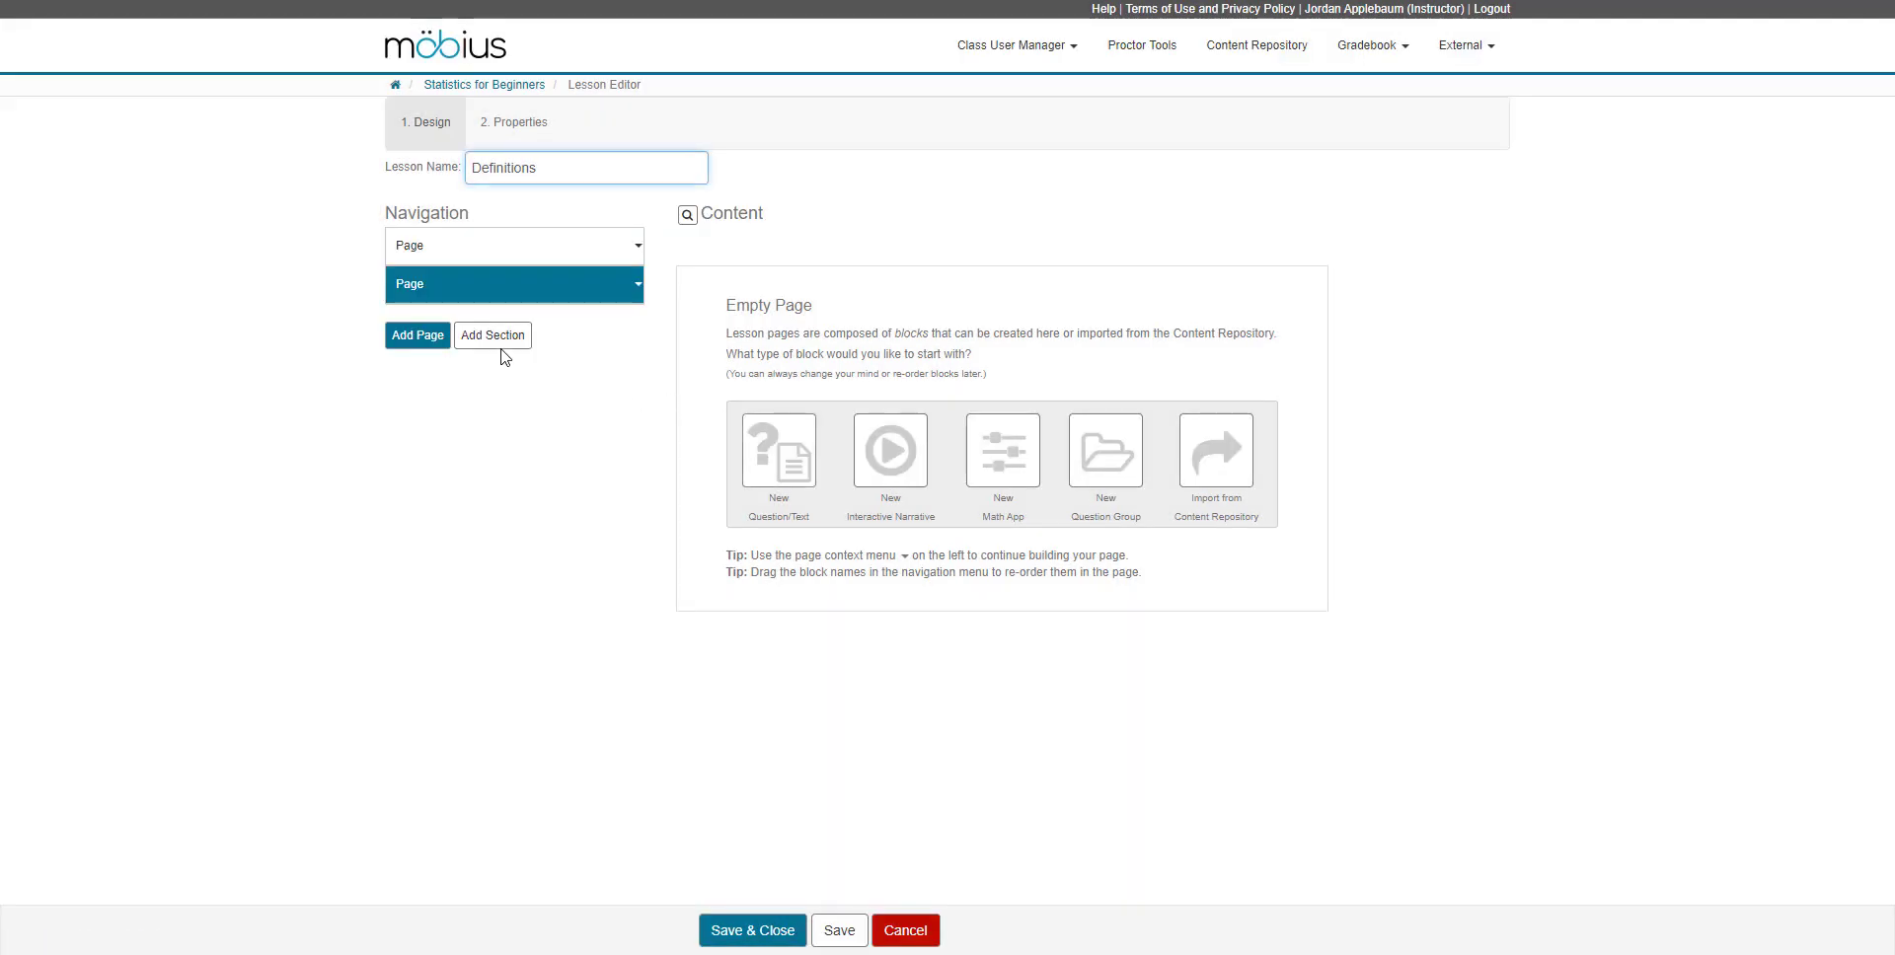
# Add a section named "Section" to the lesson and move the second page below it.
pyautogui.click(500, 338)
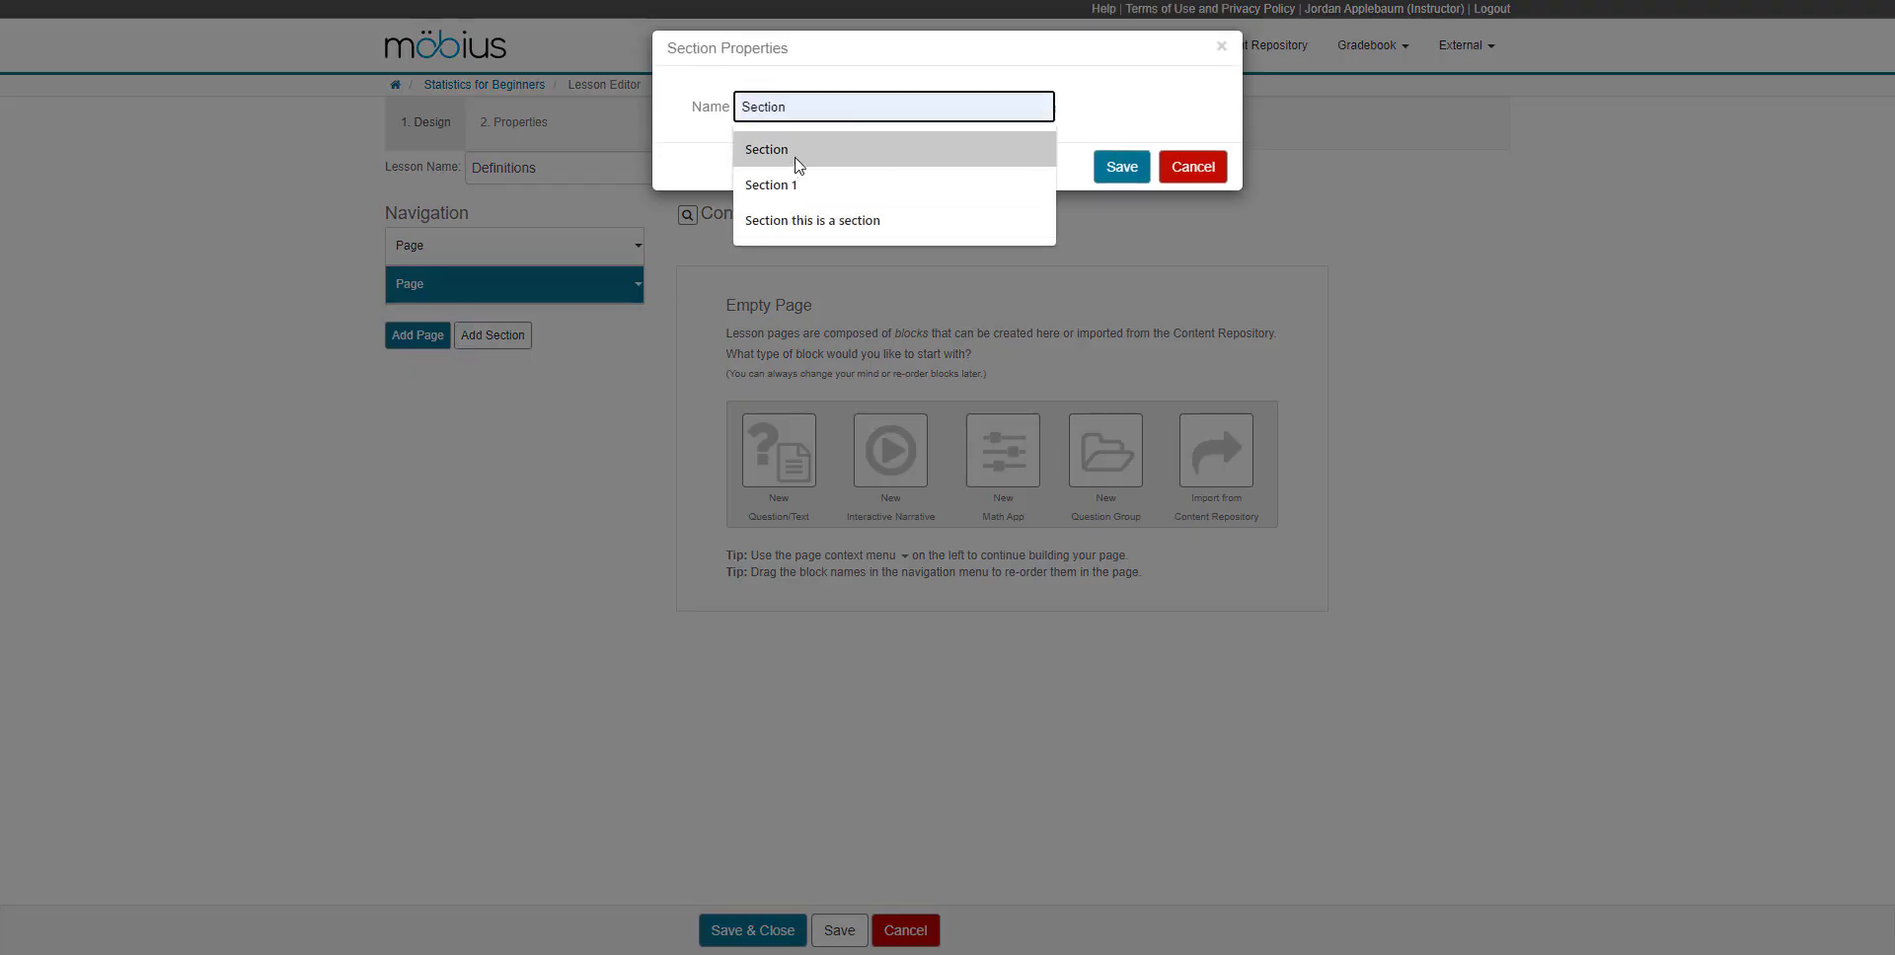
pyautogui.click(1124, 167)
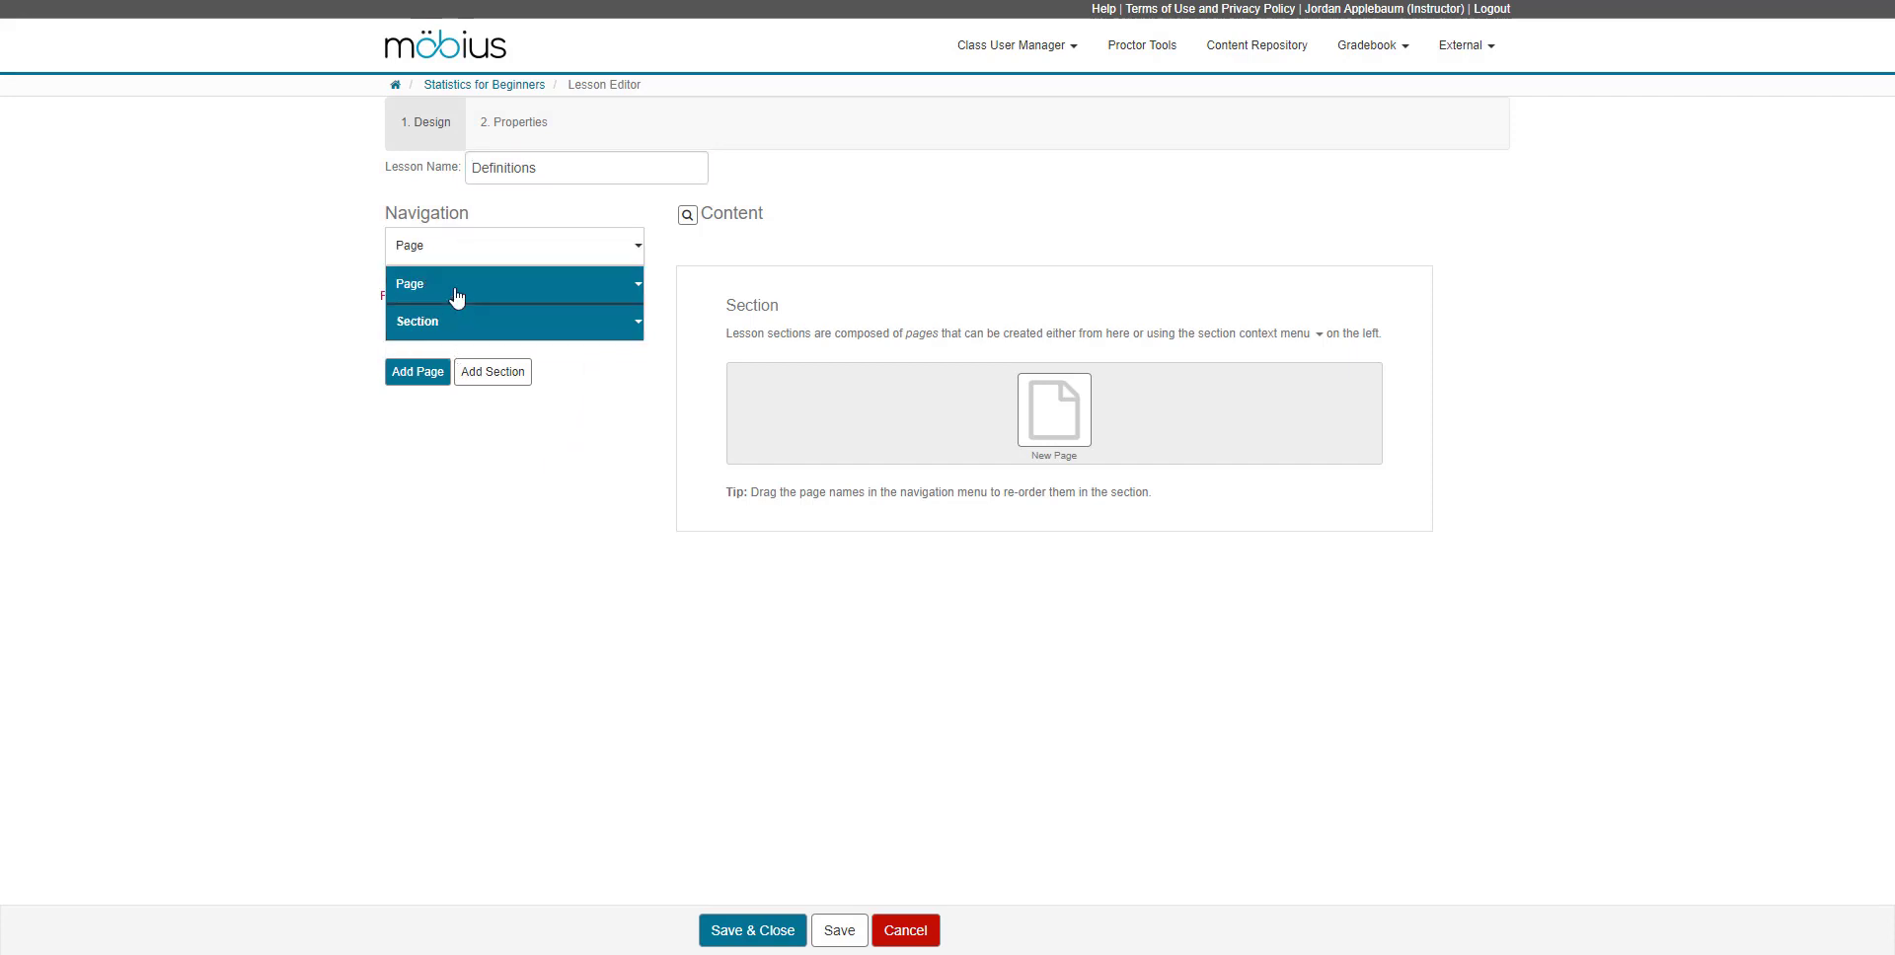
pyautogui.moveTo(457, 295); pyautogui.dragTo(474, 358)
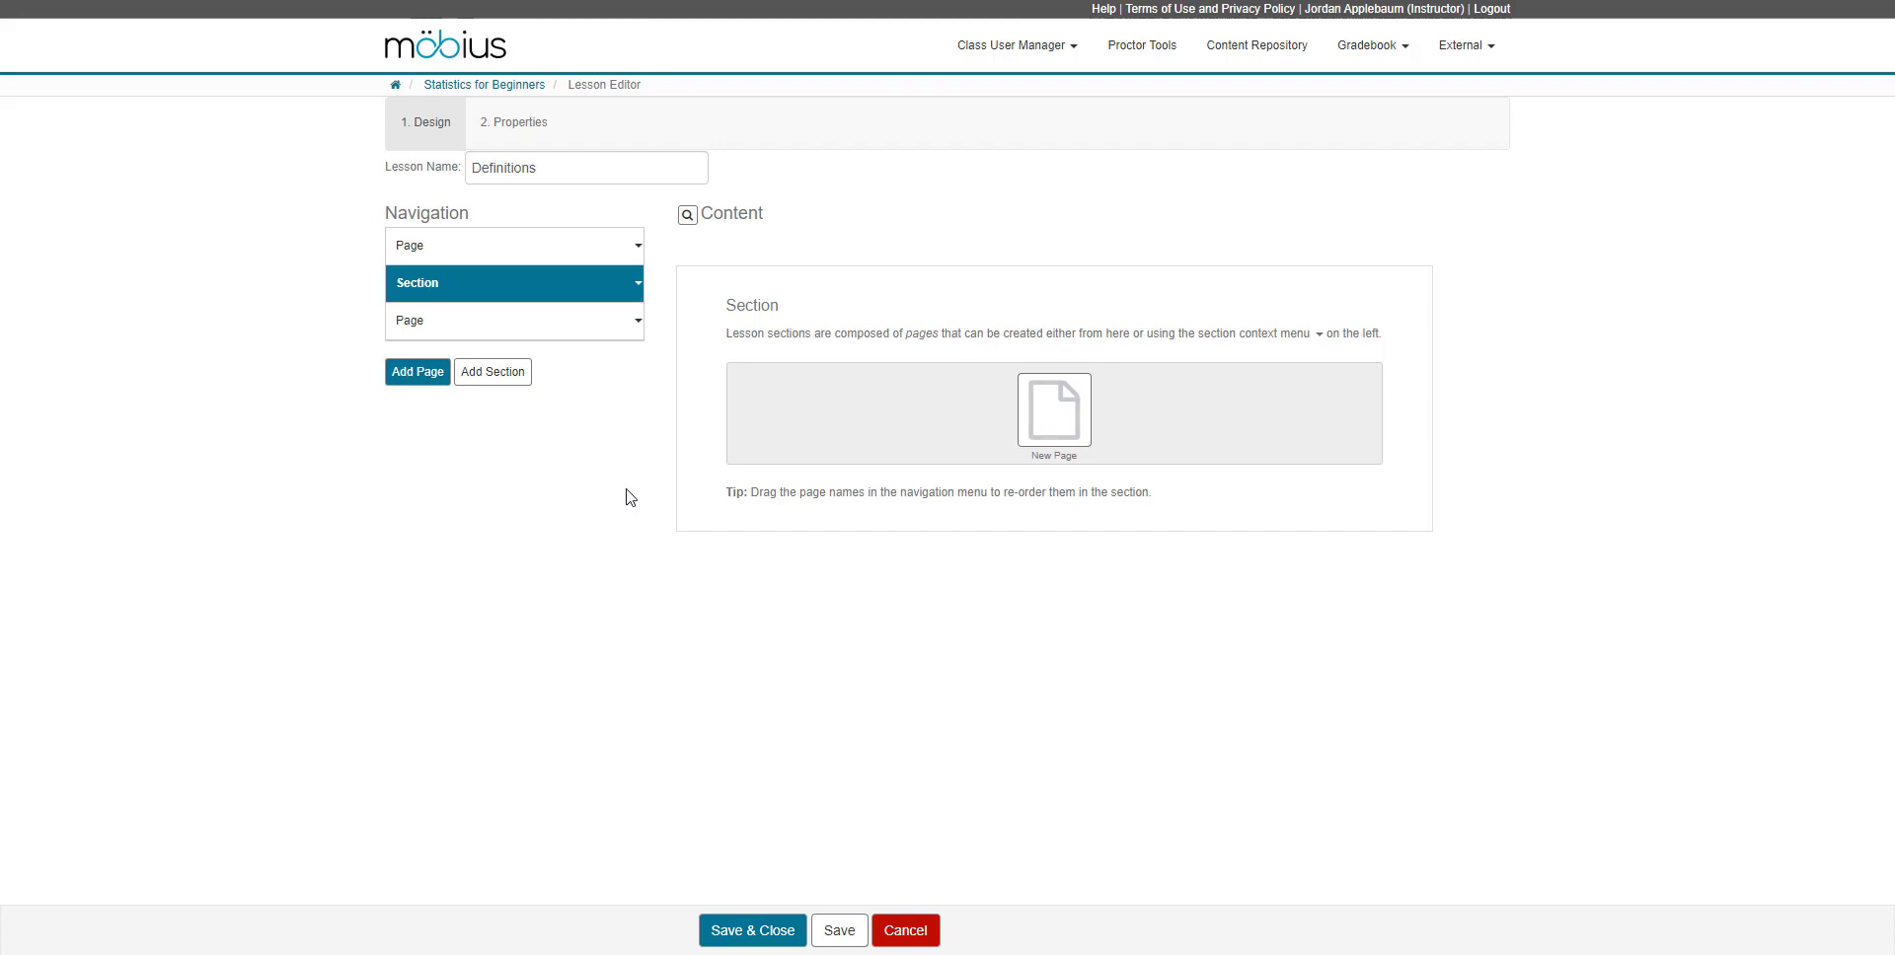
# Examine the blank Question/Text, Interactive Narrative and Math App editors for the first page, discarding each new block.
pyautogui.click(637, 247)
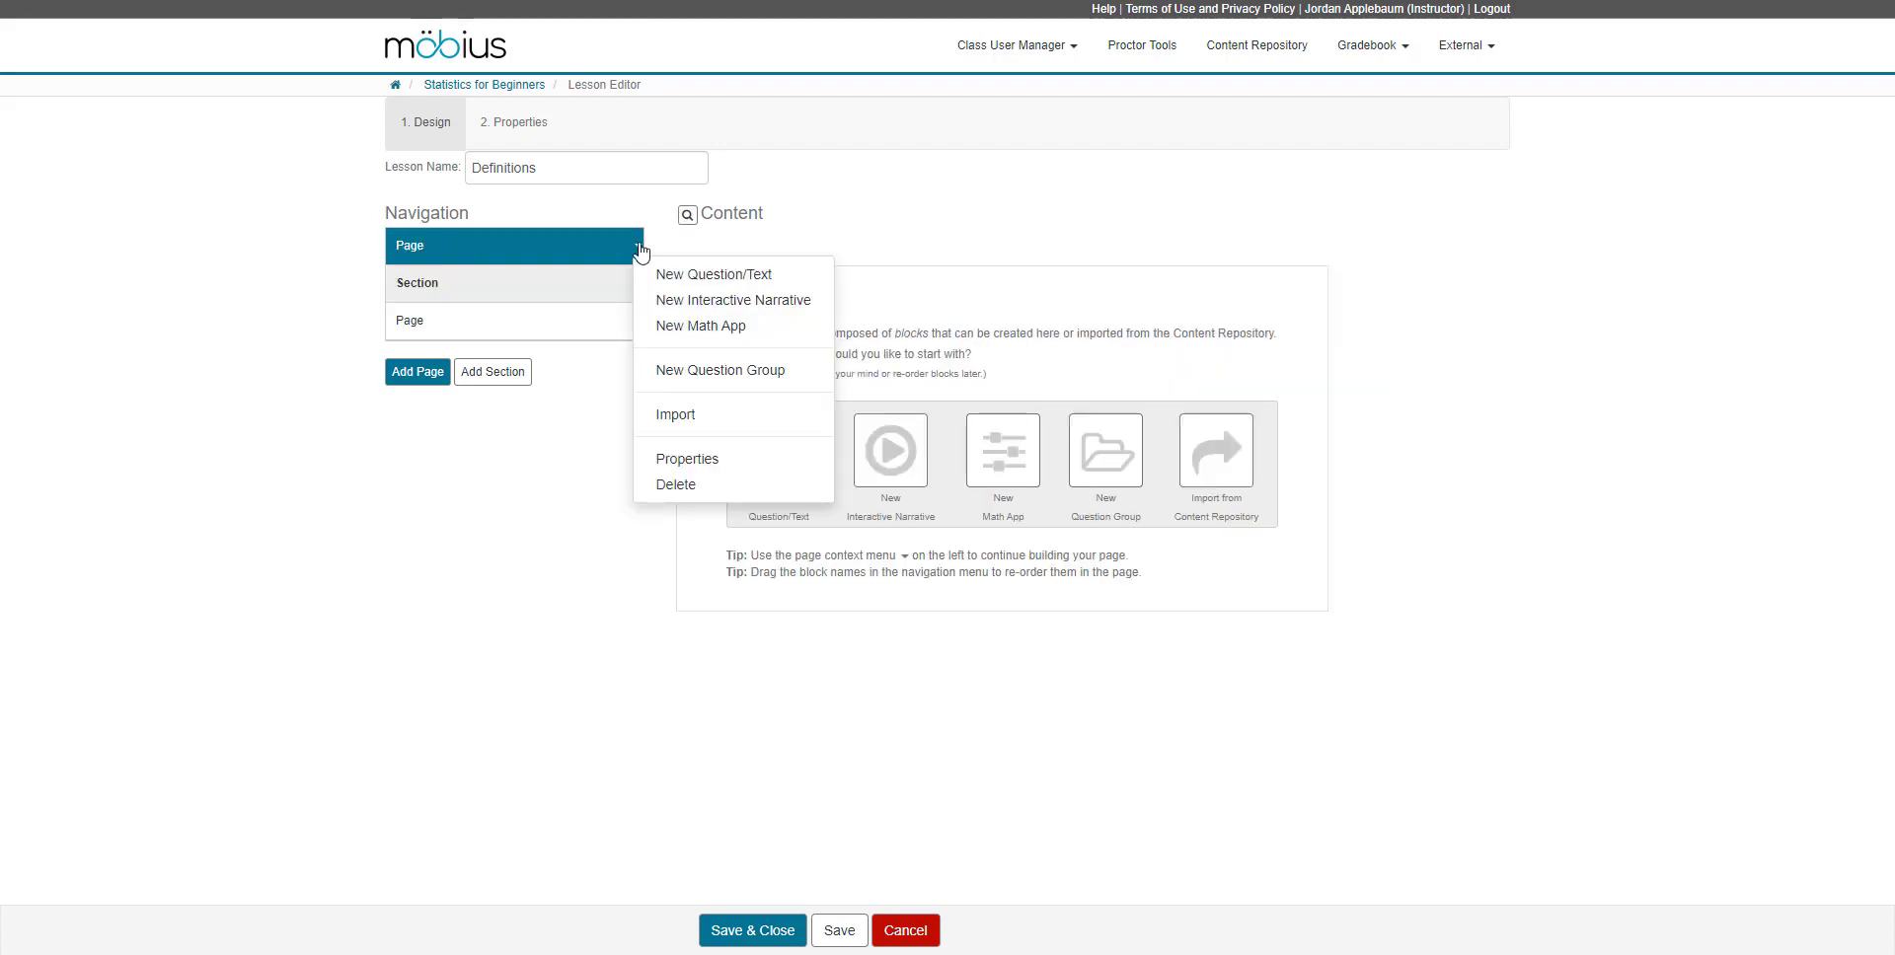
pyautogui.click(680, 276)
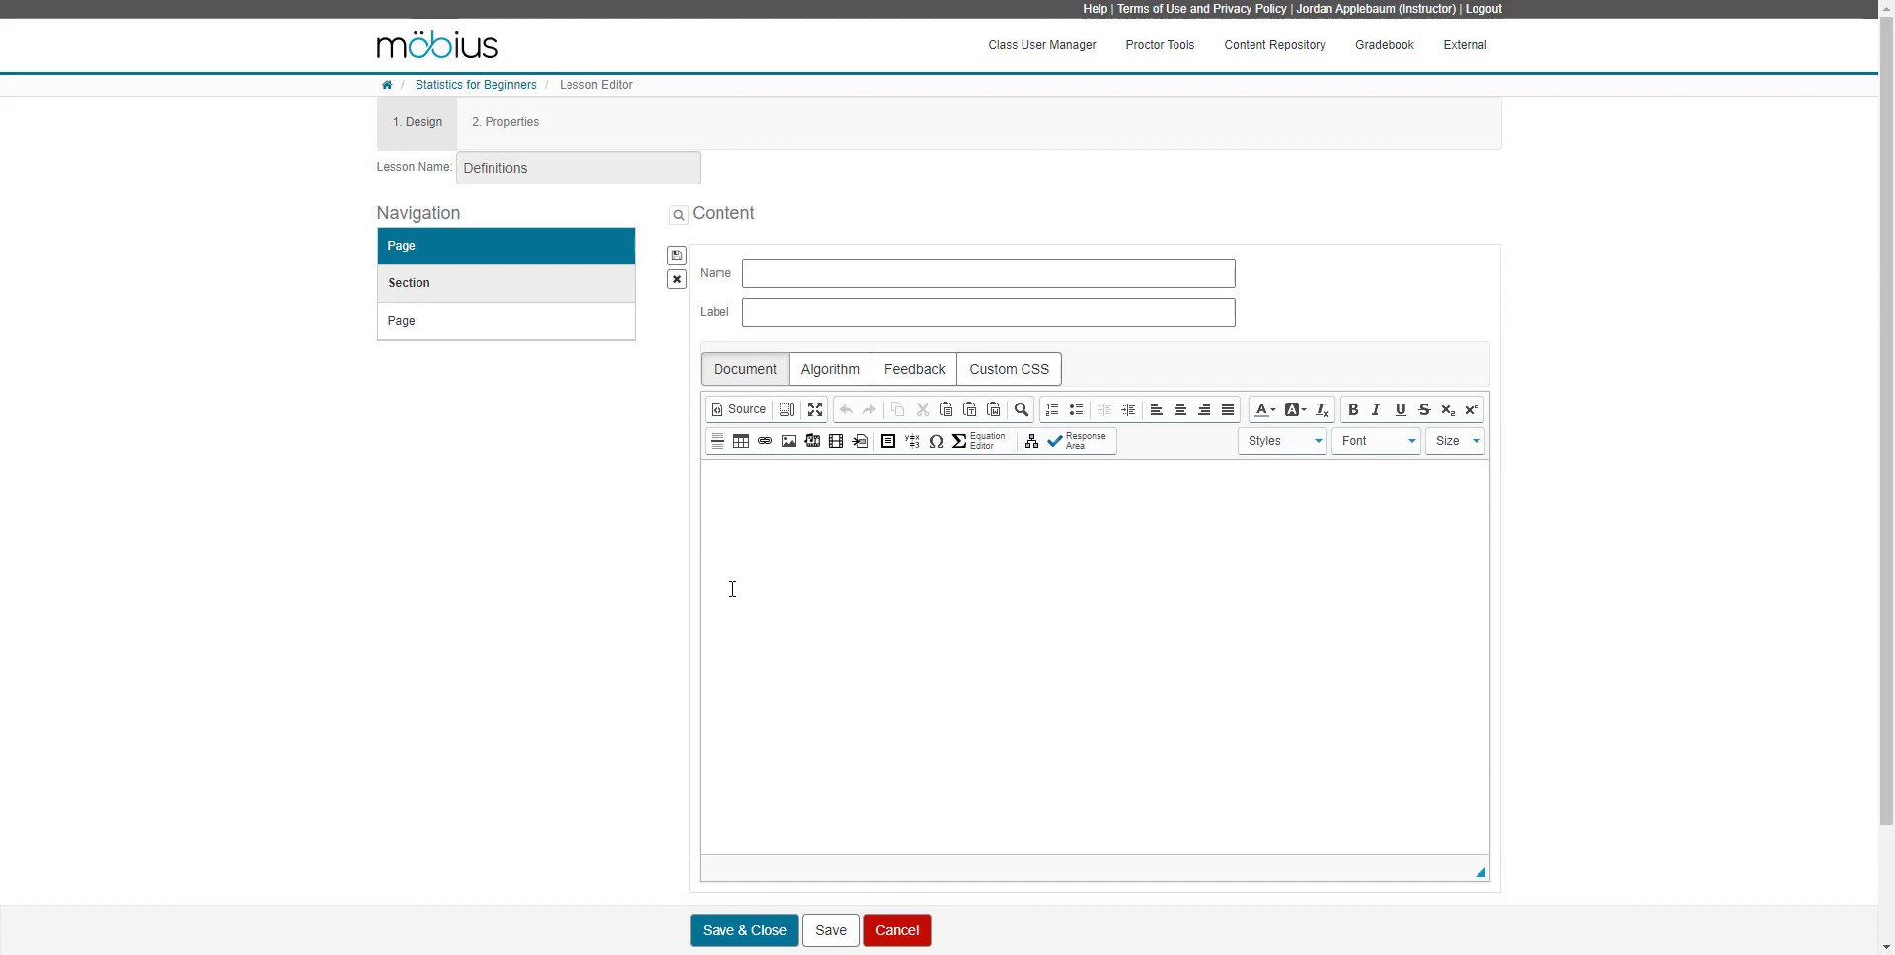
pyautogui.click(677, 280)
pyautogui.click(639, 247)
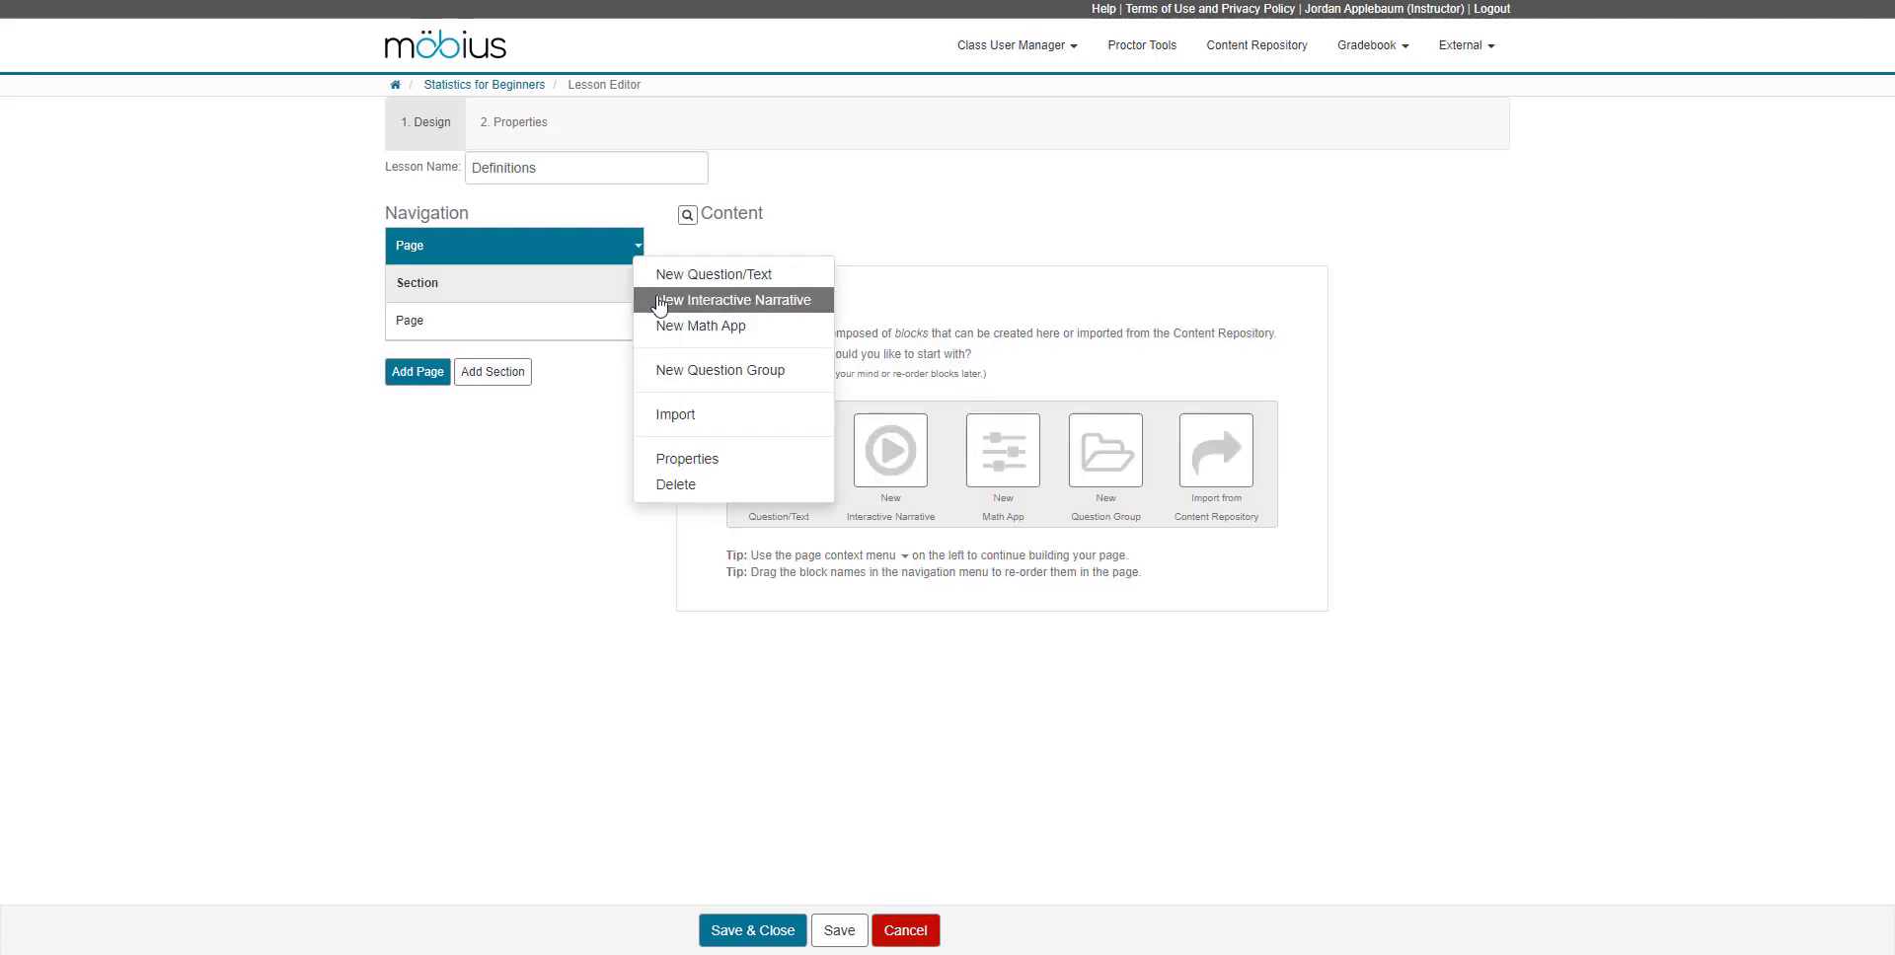
pyautogui.click(659, 297)
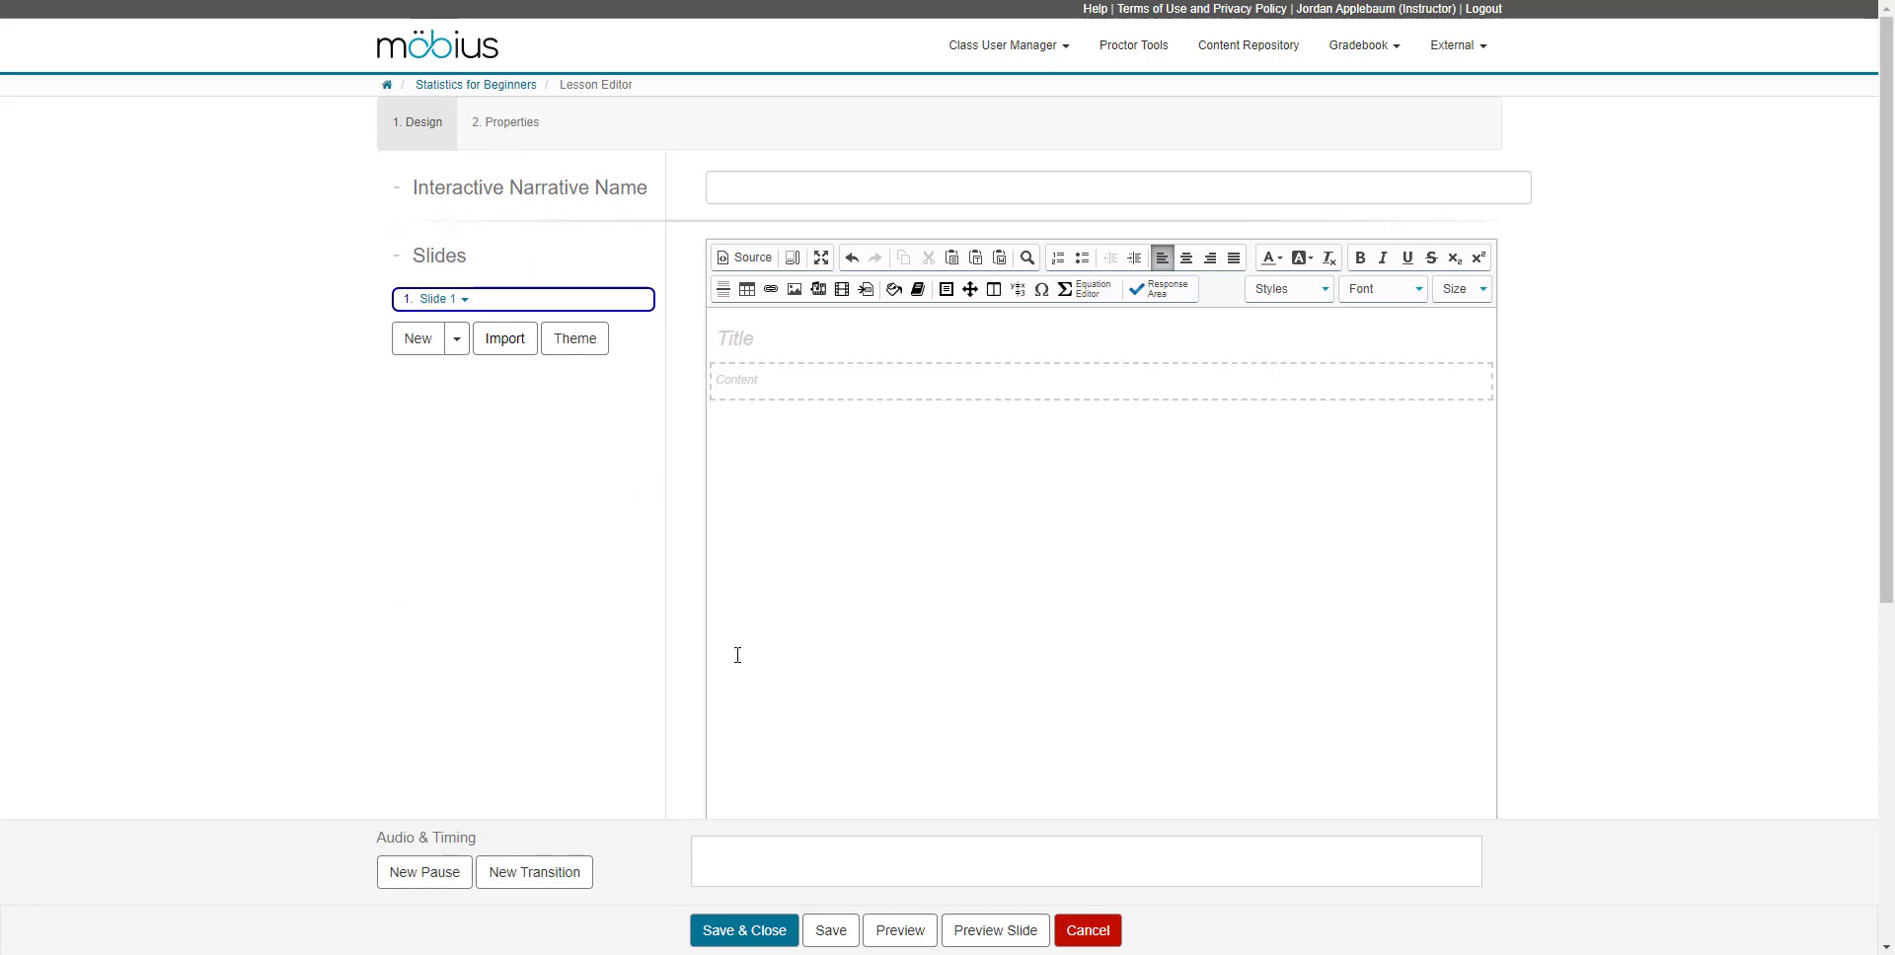
pyautogui.click(1095, 933)
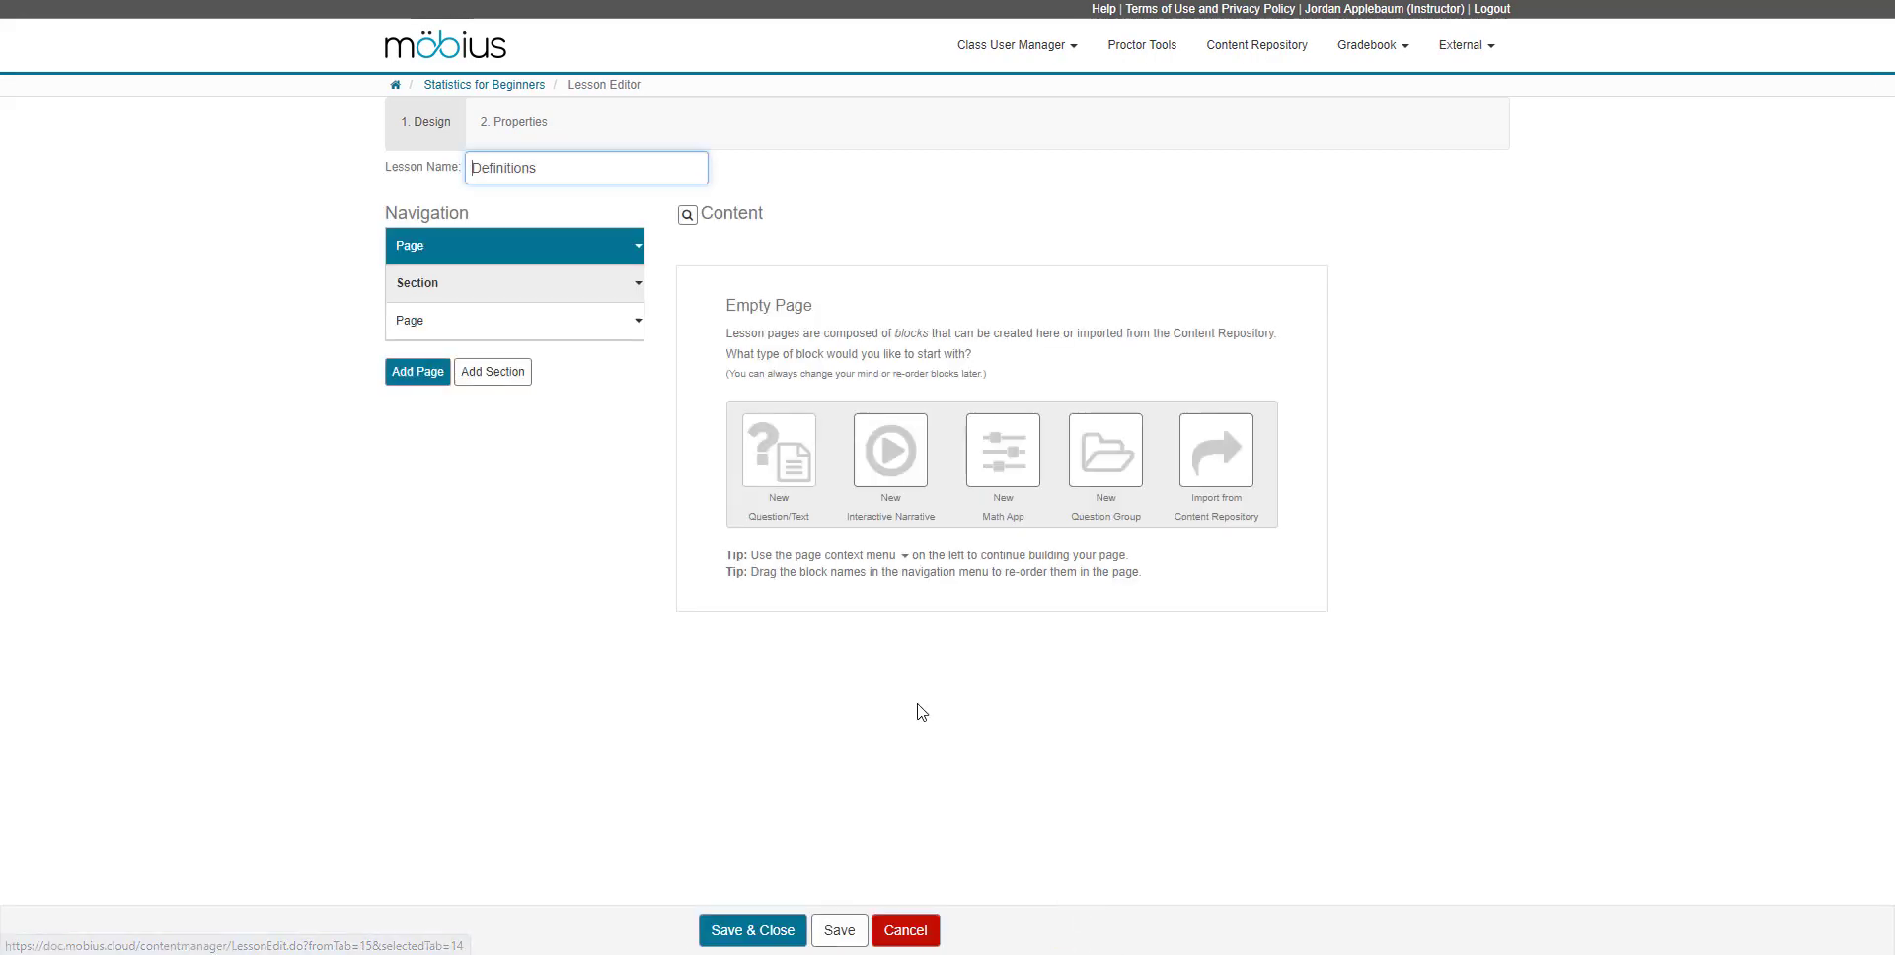
pyautogui.click(637, 246)
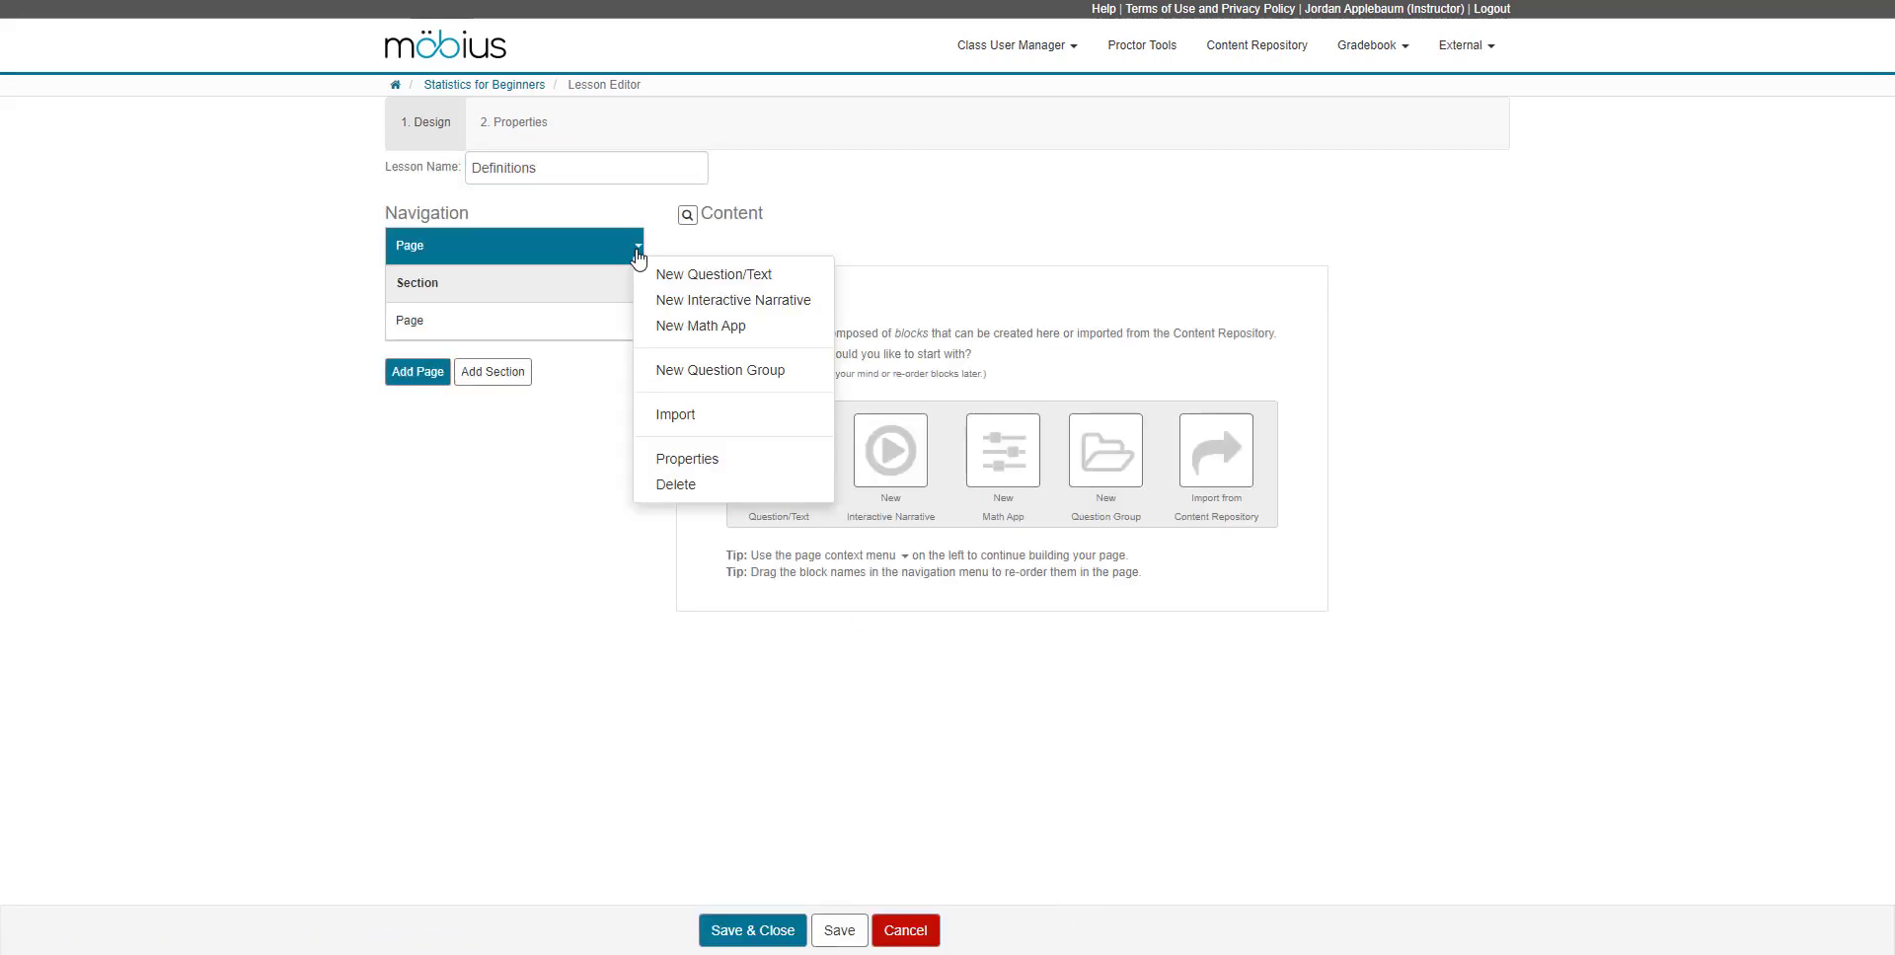
pyautogui.click(702, 328)
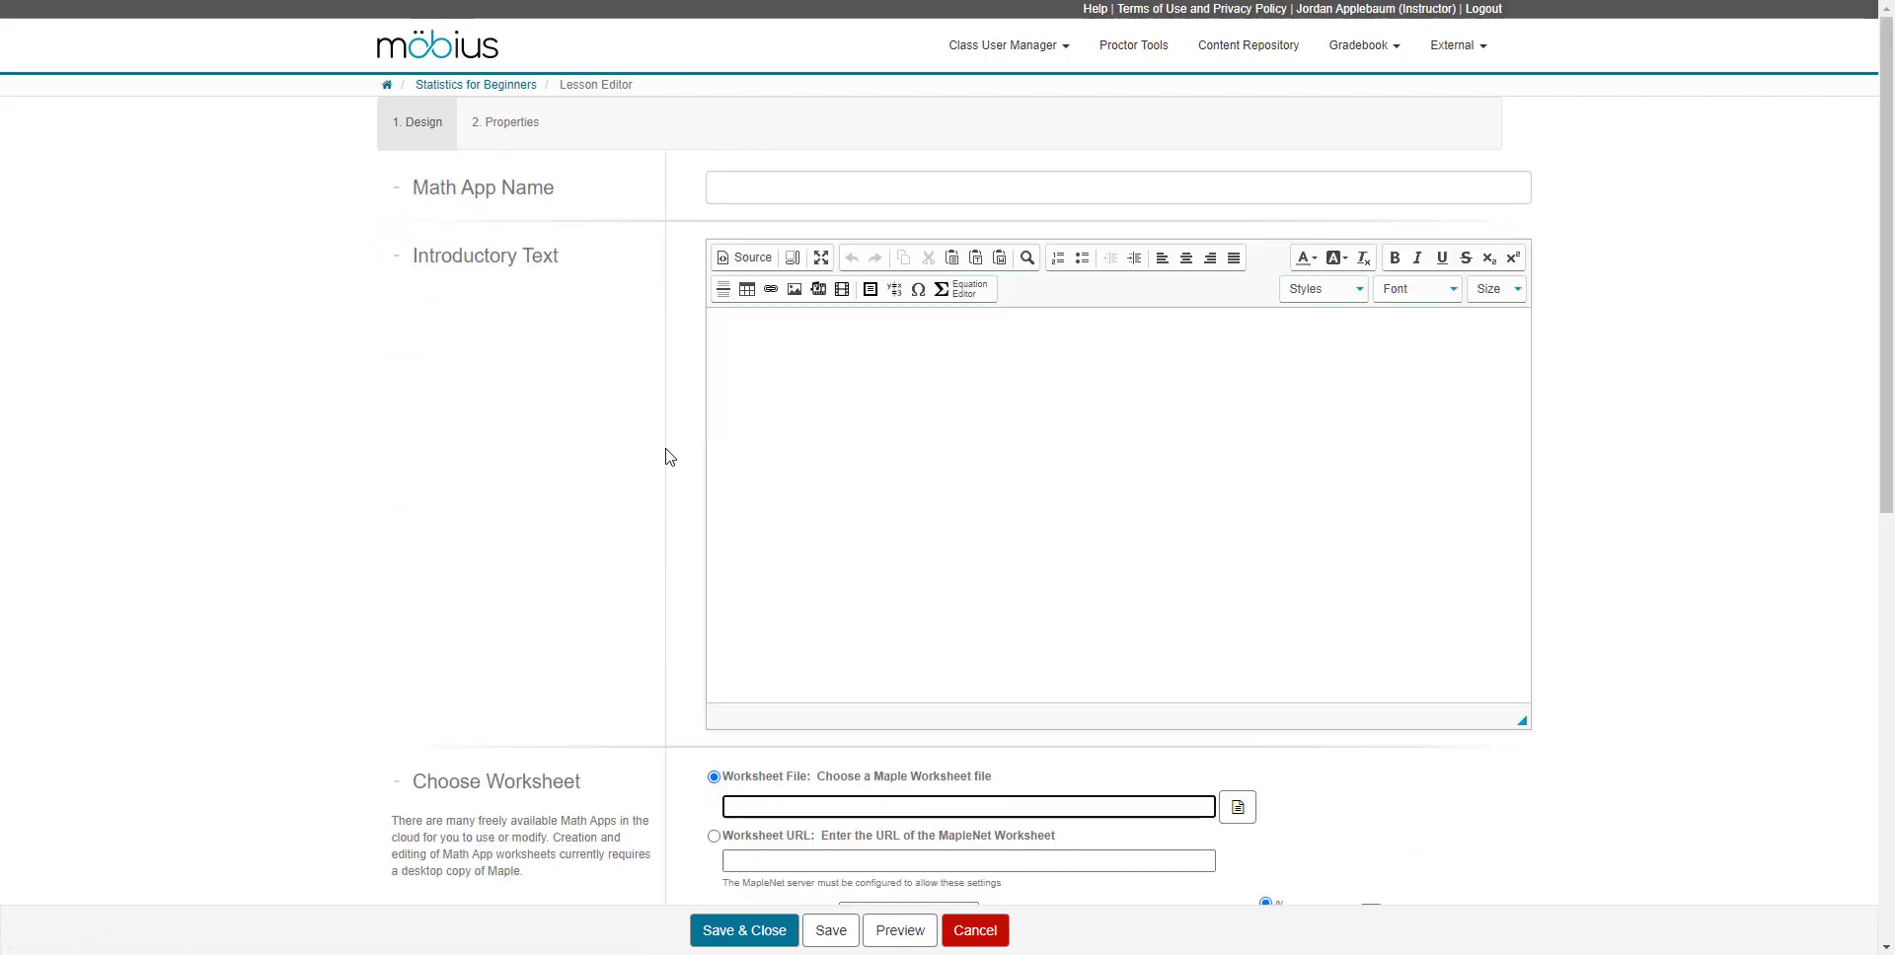
pyautogui.click(974, 931)
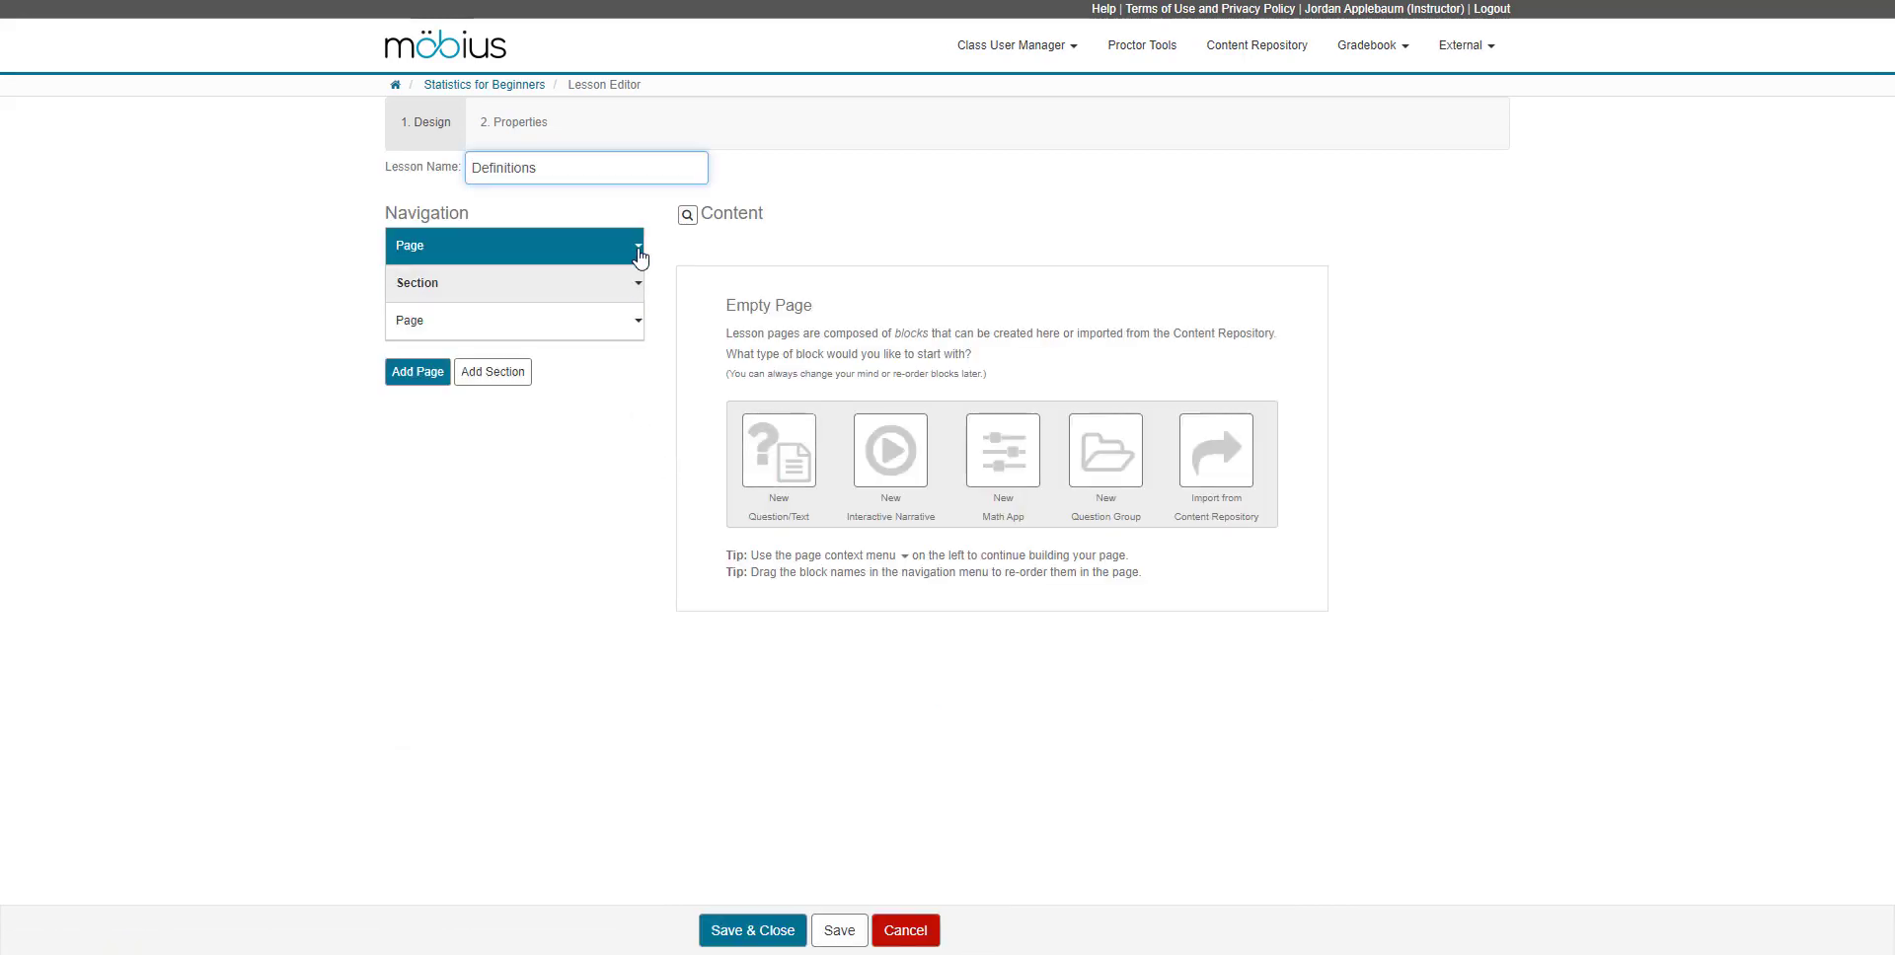
# Add a question group to the lesson's first page and look over the content options available for it.
pyautogui.click(638, 246)
pyautogui.click(683, 371)
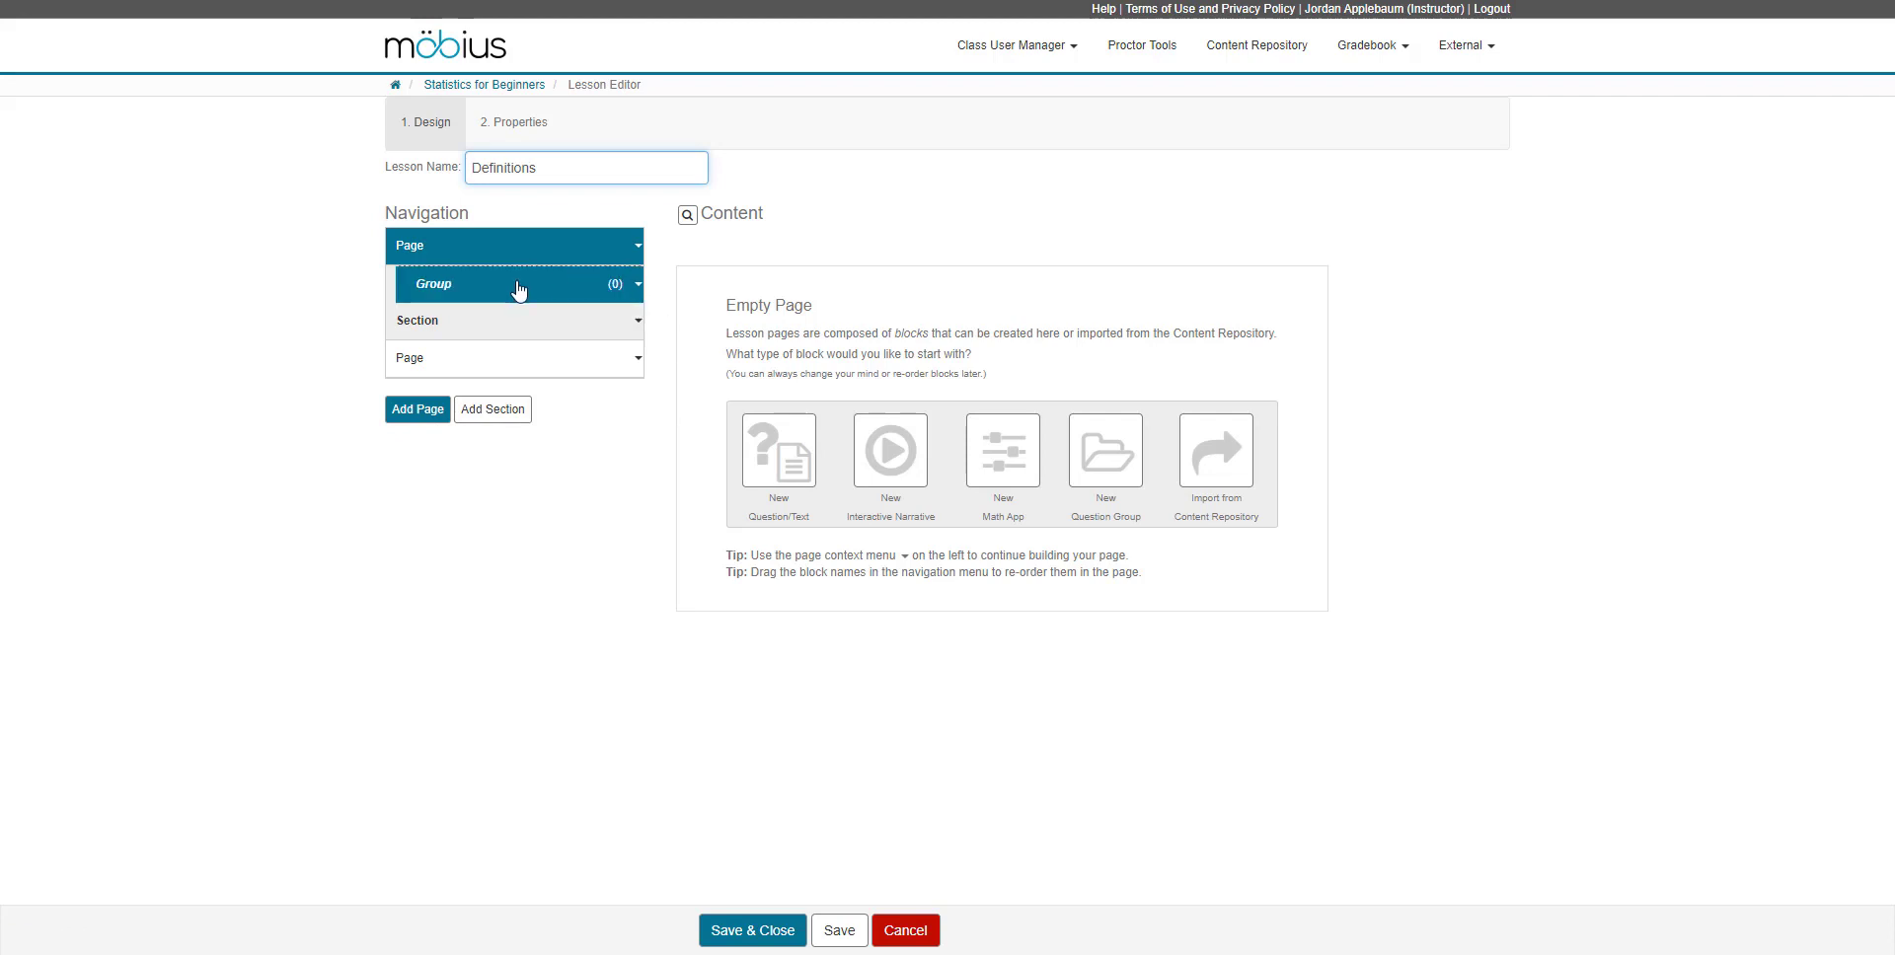
pyautogui.click(638, 285)
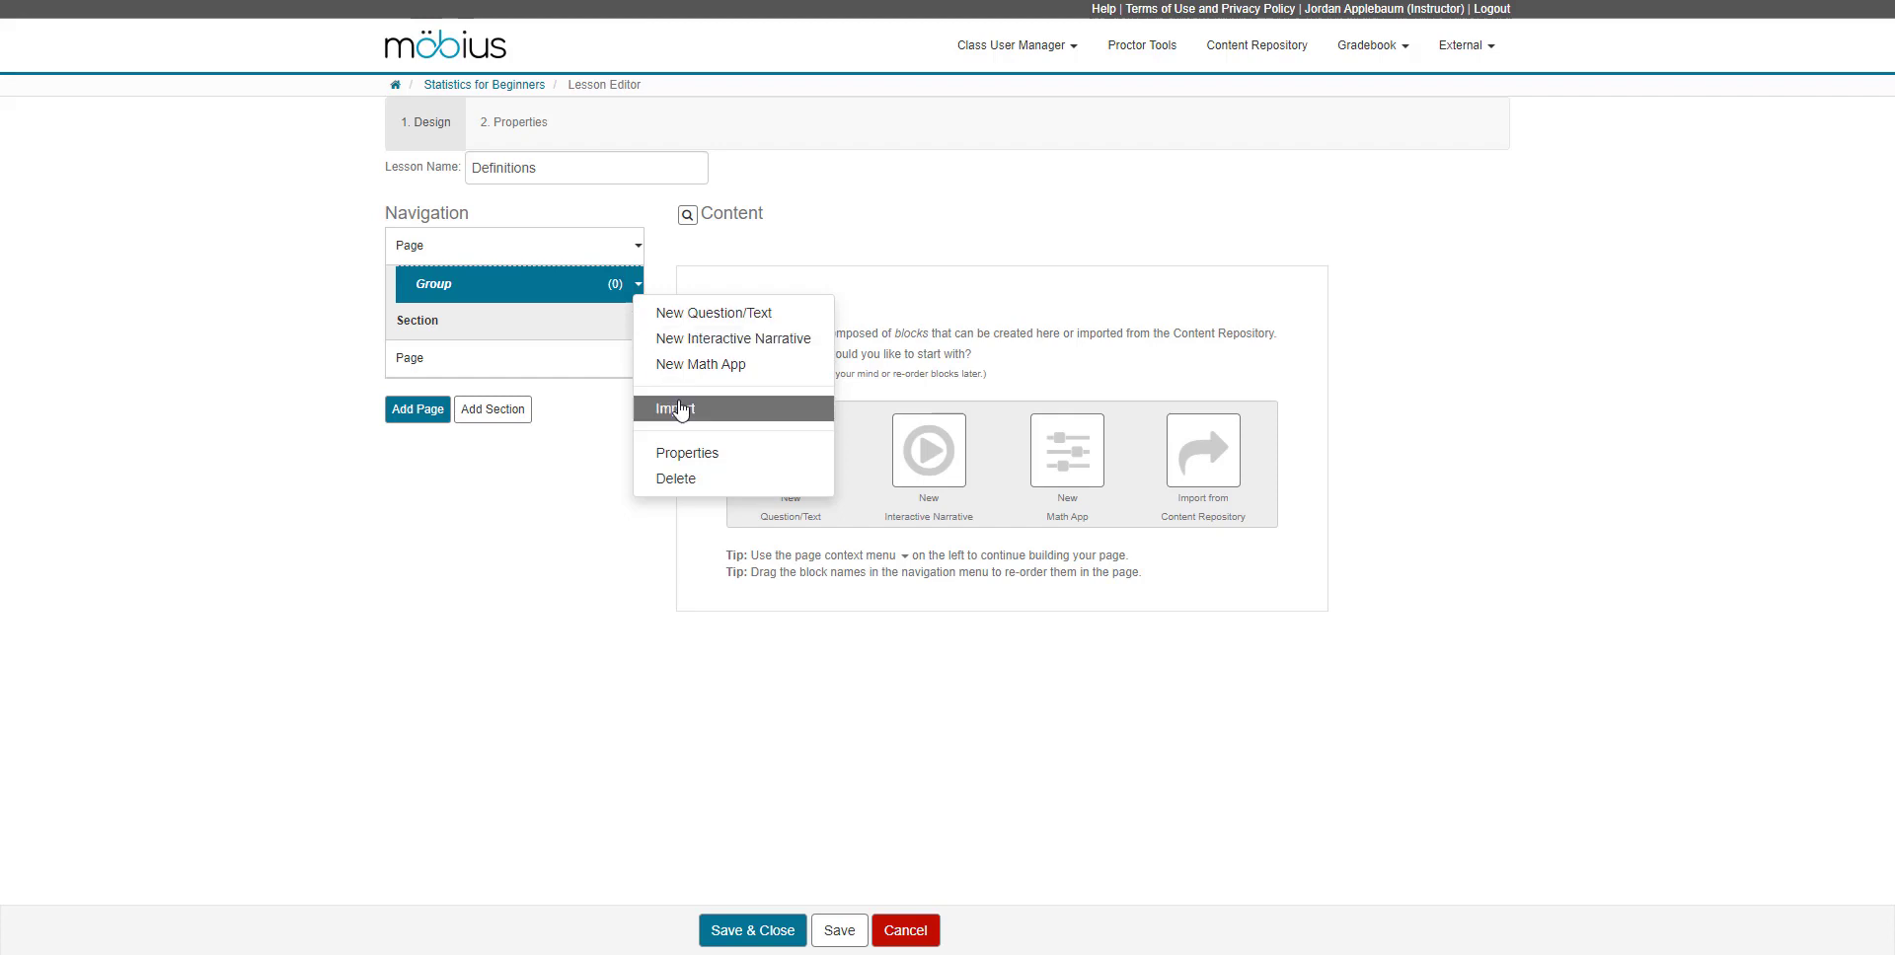
pyautogui.click(588, 432)
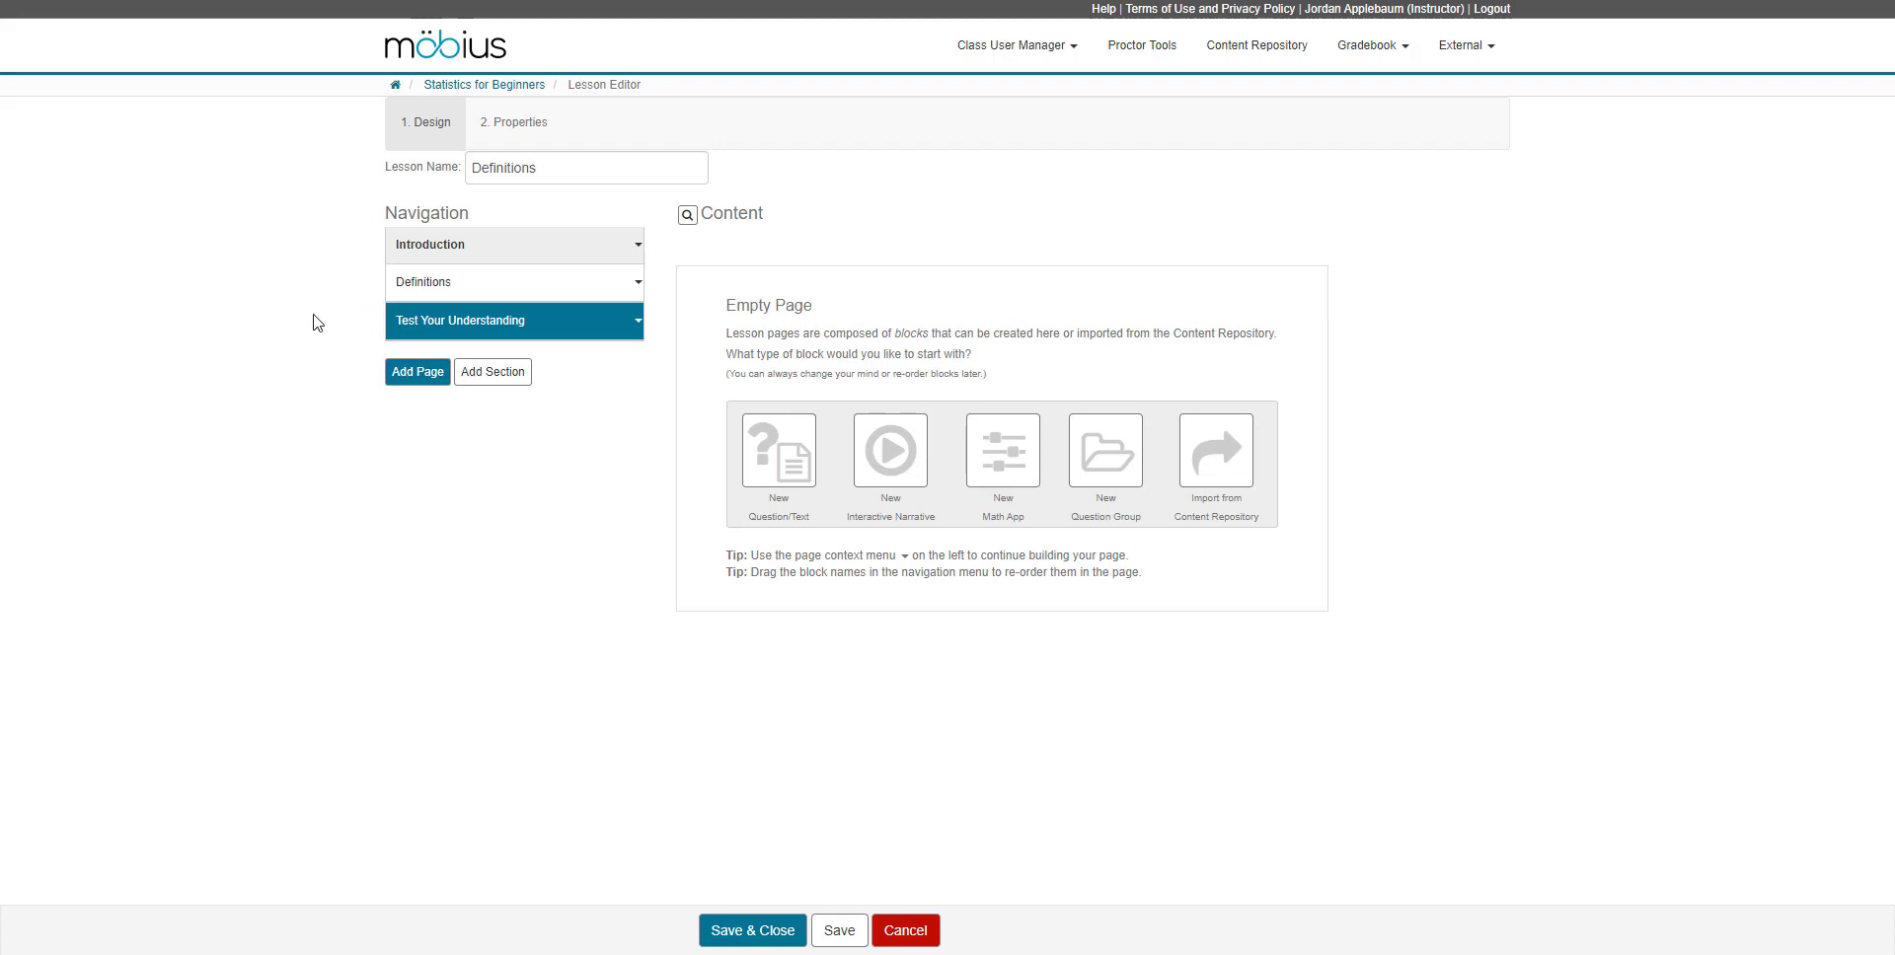
# Import the current class's texts 1.1.1a Definitions of Statistics, Probability, and Key Terms, 1.1.2a Probability, 1.1.3c Key Terms and 1.1.3a Key Terms into the Definitions page.
pyautogui.click(636, 288)
pyautogui.click(639, 286)
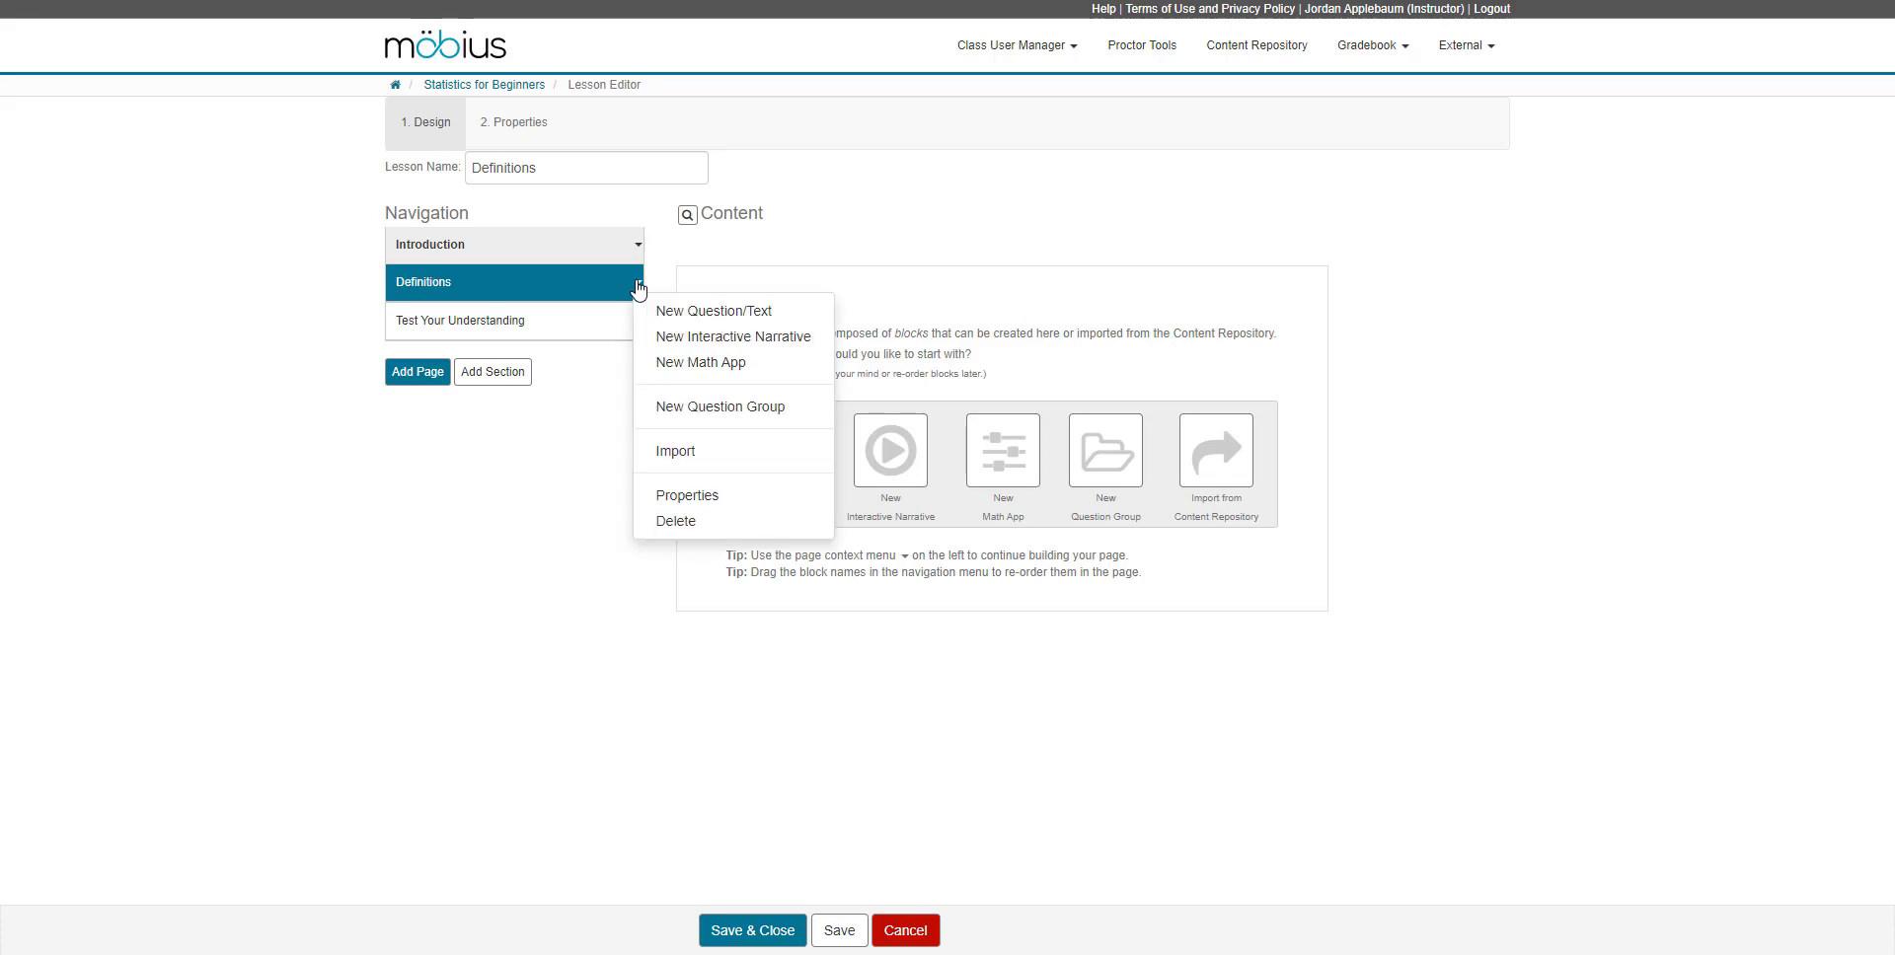
pyautogui.click(683, 452)
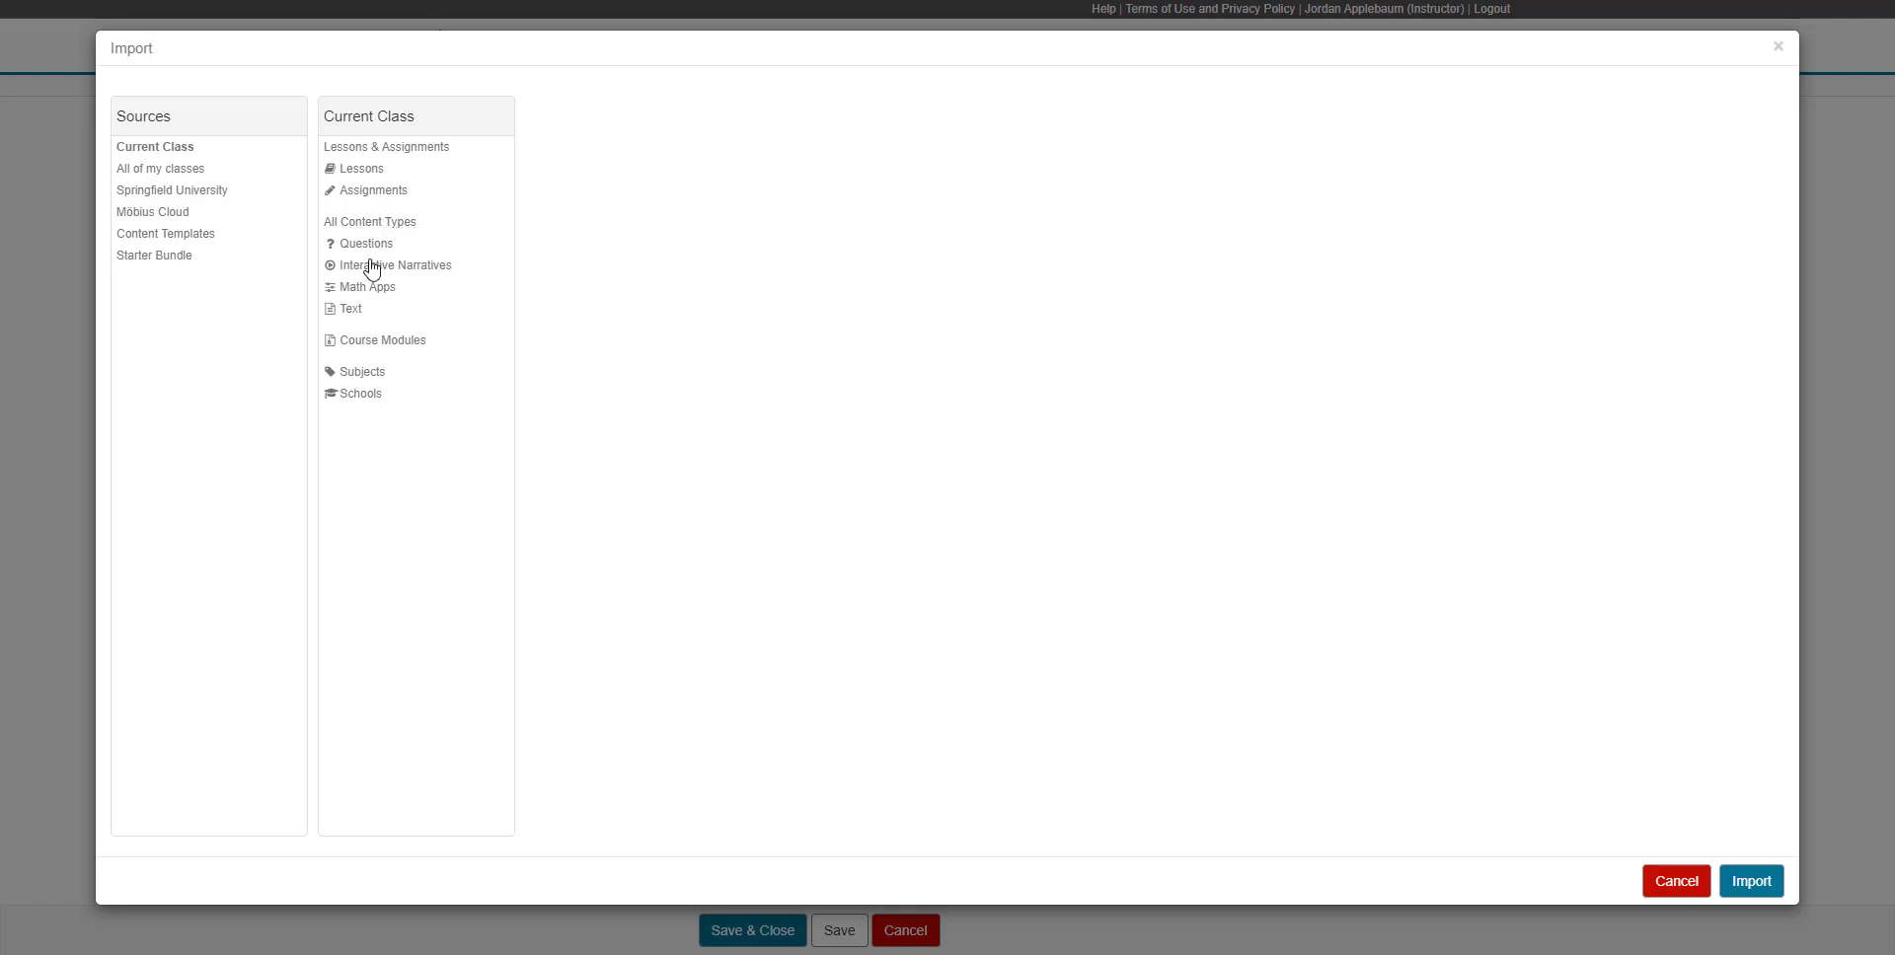
pyautogui.click(352, 309)
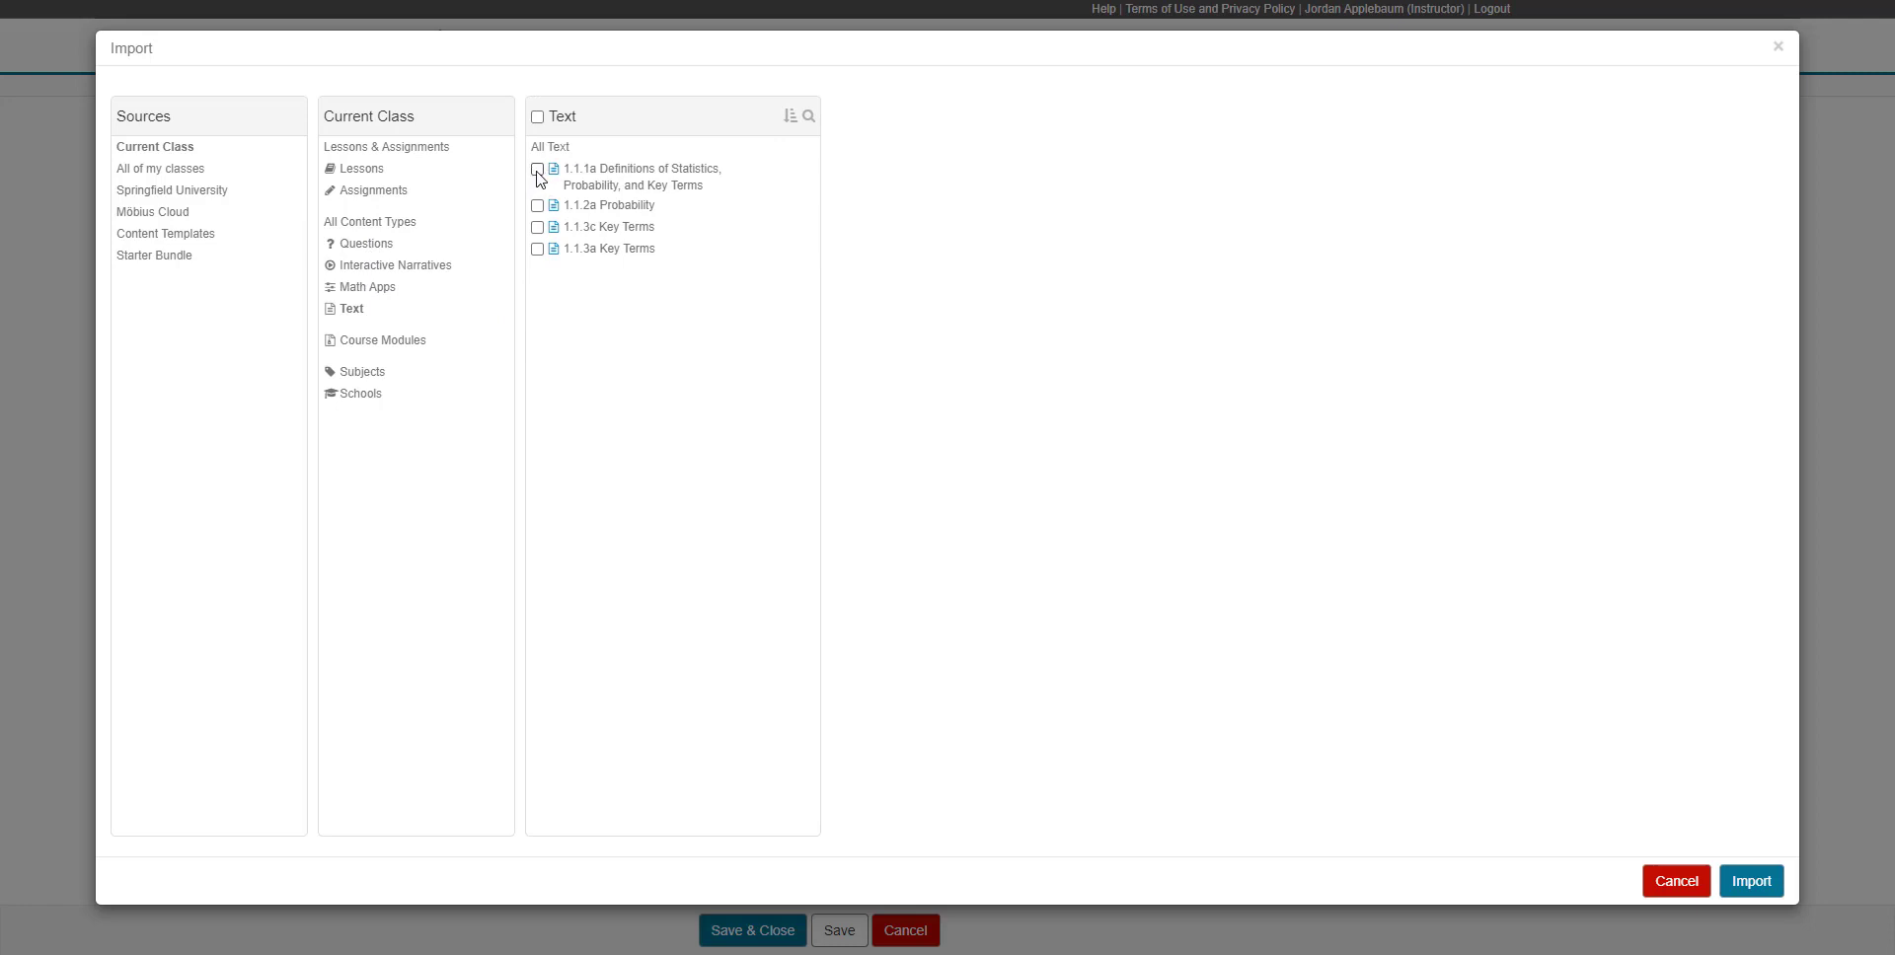
pyautogui.click(538, 170)
pyautogui.click(537, 205)
pyautogui.click(538, 227)
pyautogui.click(538, 249)
pyautogui.click(1749, 880)
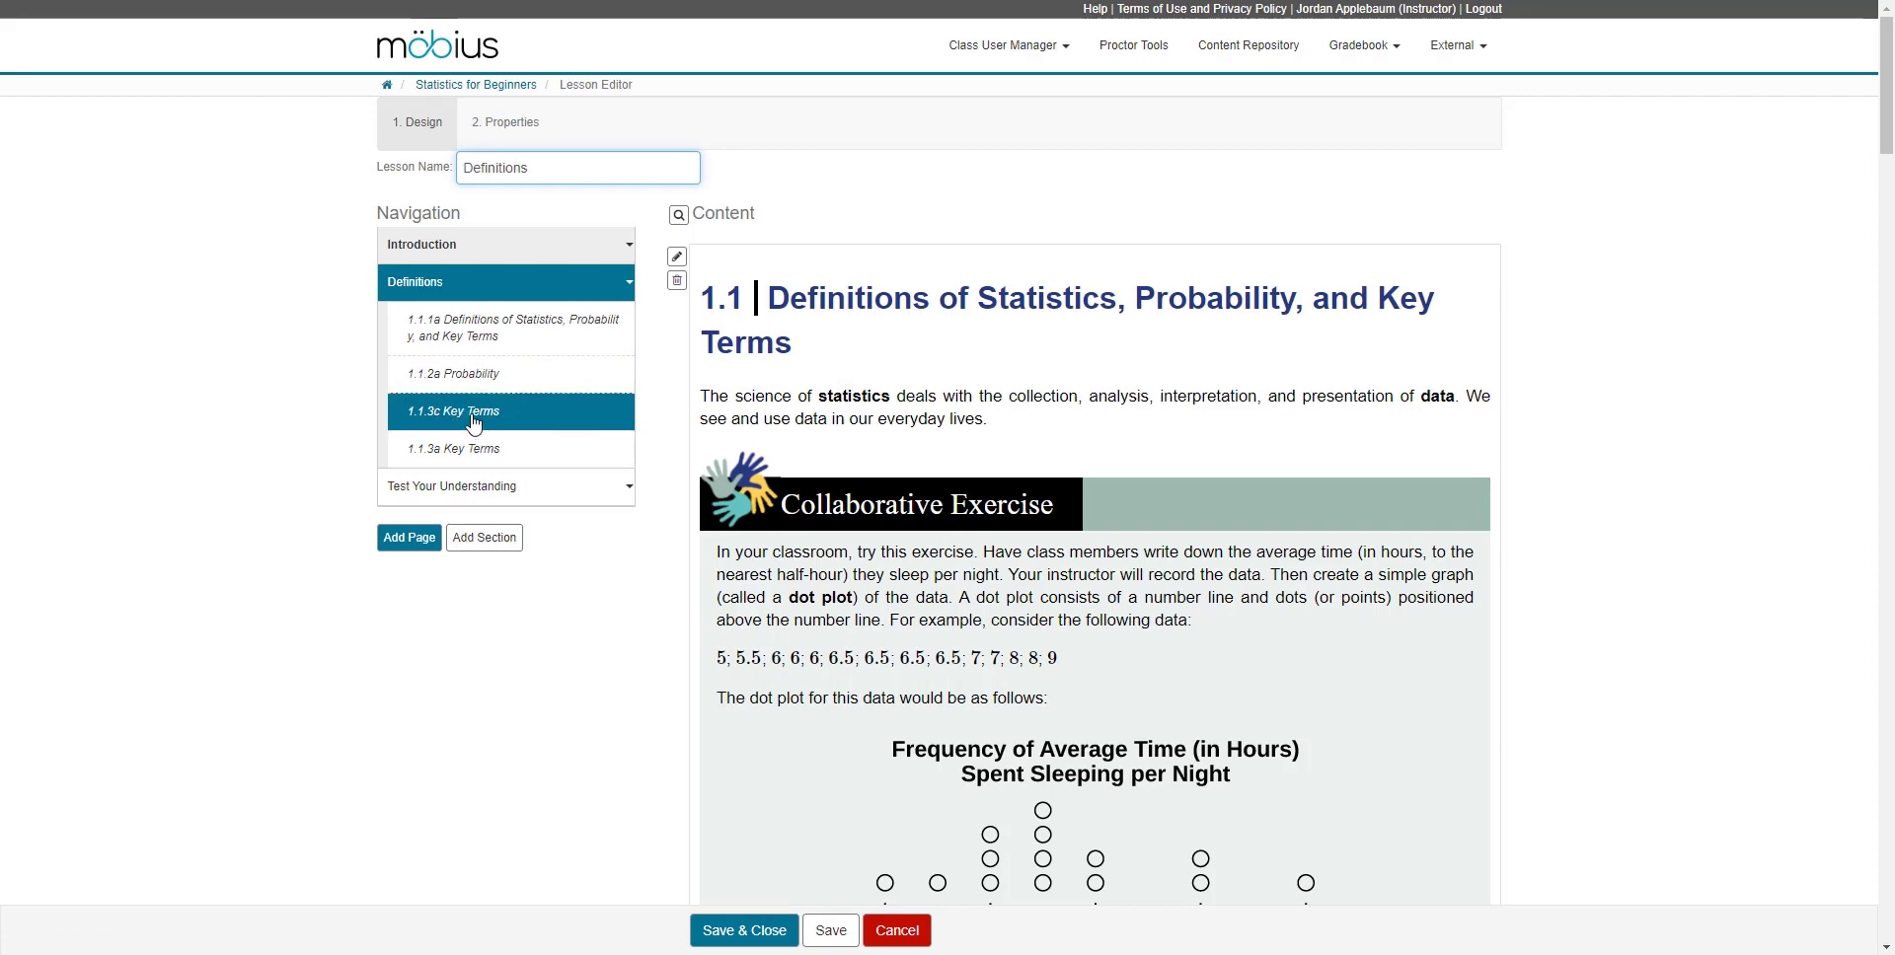
# Try reordering the 1.1.3c Key Terms block within the Definitions page.
pyautogui.click(479, 380)
pyautogui.click(472, 414)
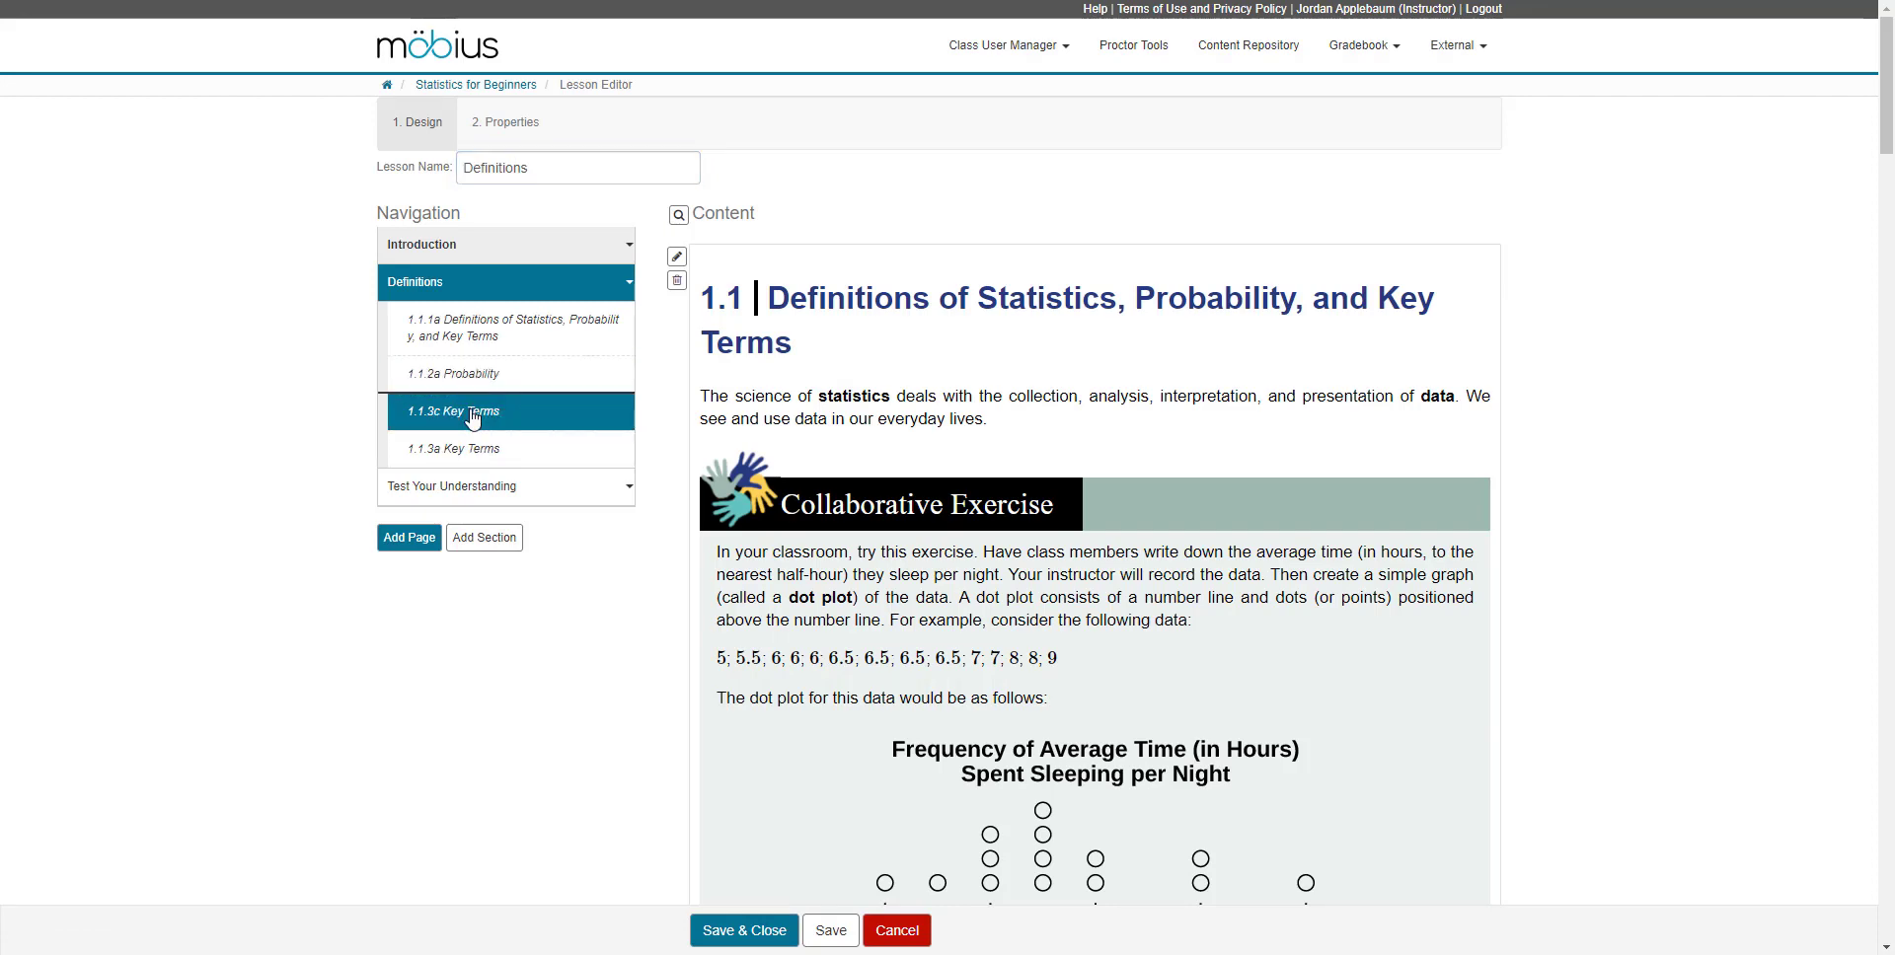
pyautogui.moveTo(469, 410)
pyautogui.mouseDown()
pyautogui.moveTo(470, 372)
pyautogui.moveTo(470, 405)
pyautogui.mouseUp()
# Import the question 1.1.3b Try It 1 from the current class into the Test Your Understanding page.
pyautogui.click(627, 490)
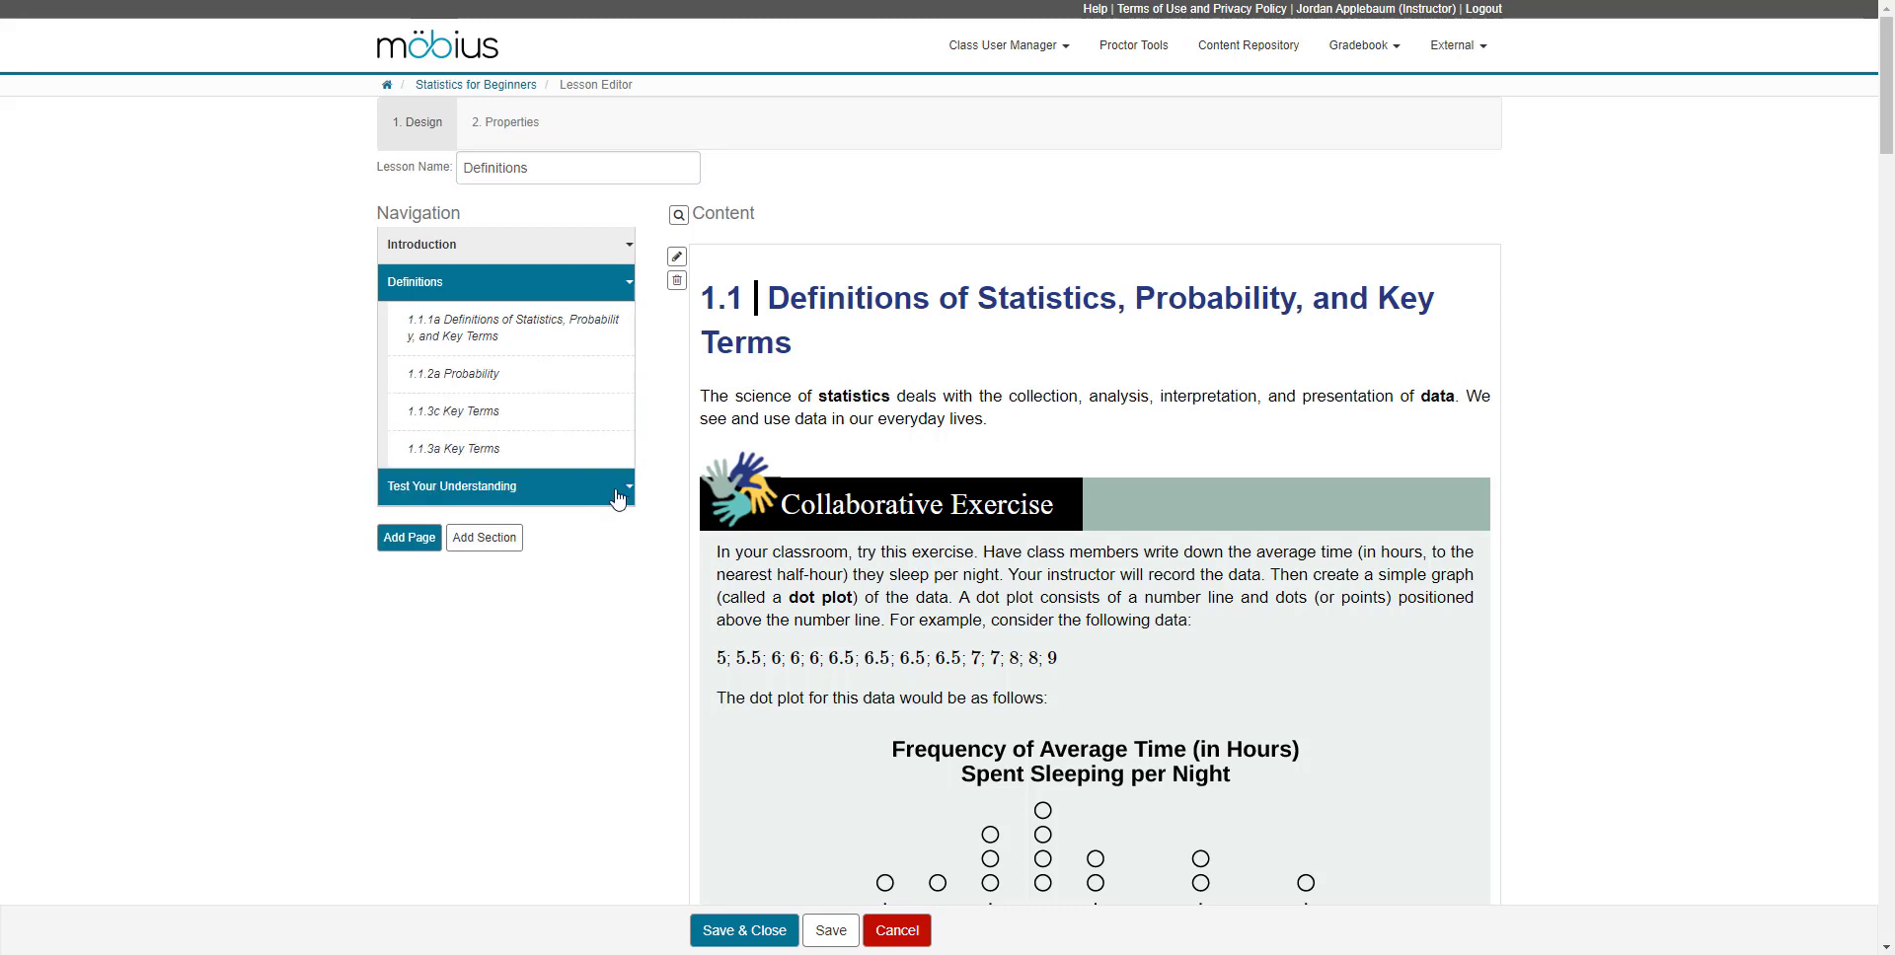
pyautogui.click(628, 489)
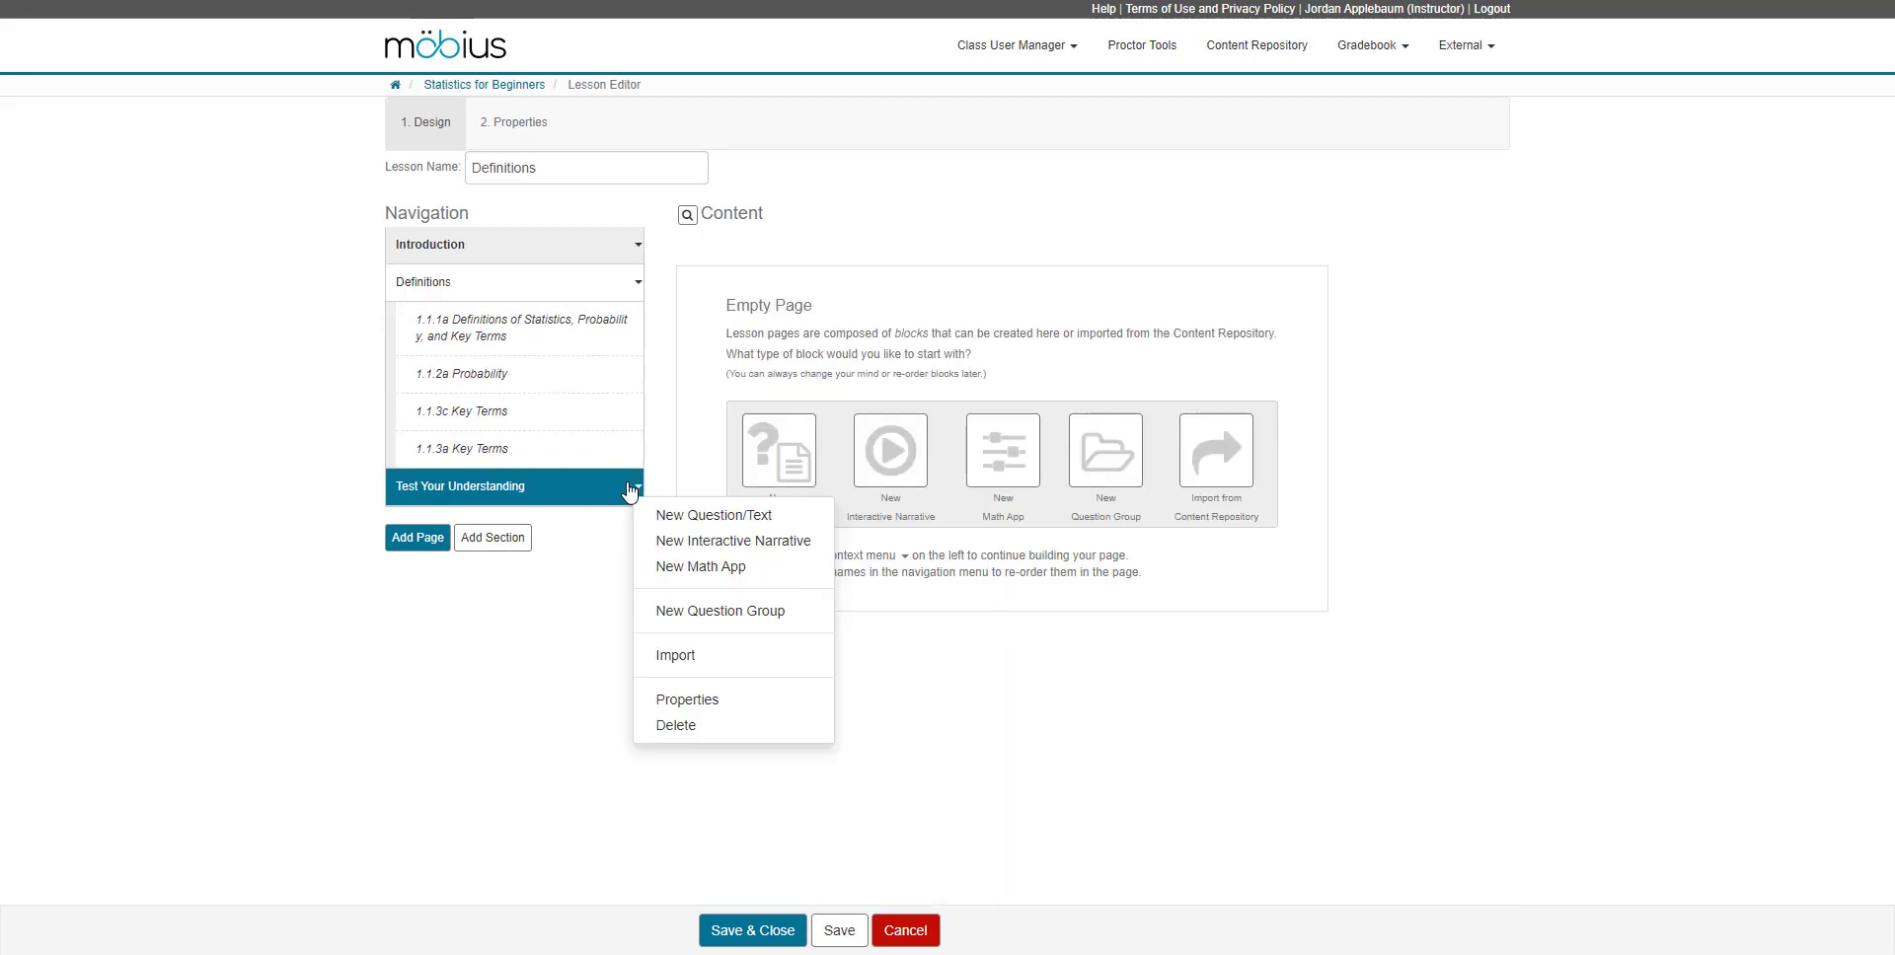
pyautogui.click(701, 657)
pyautogui.click(364, 243)
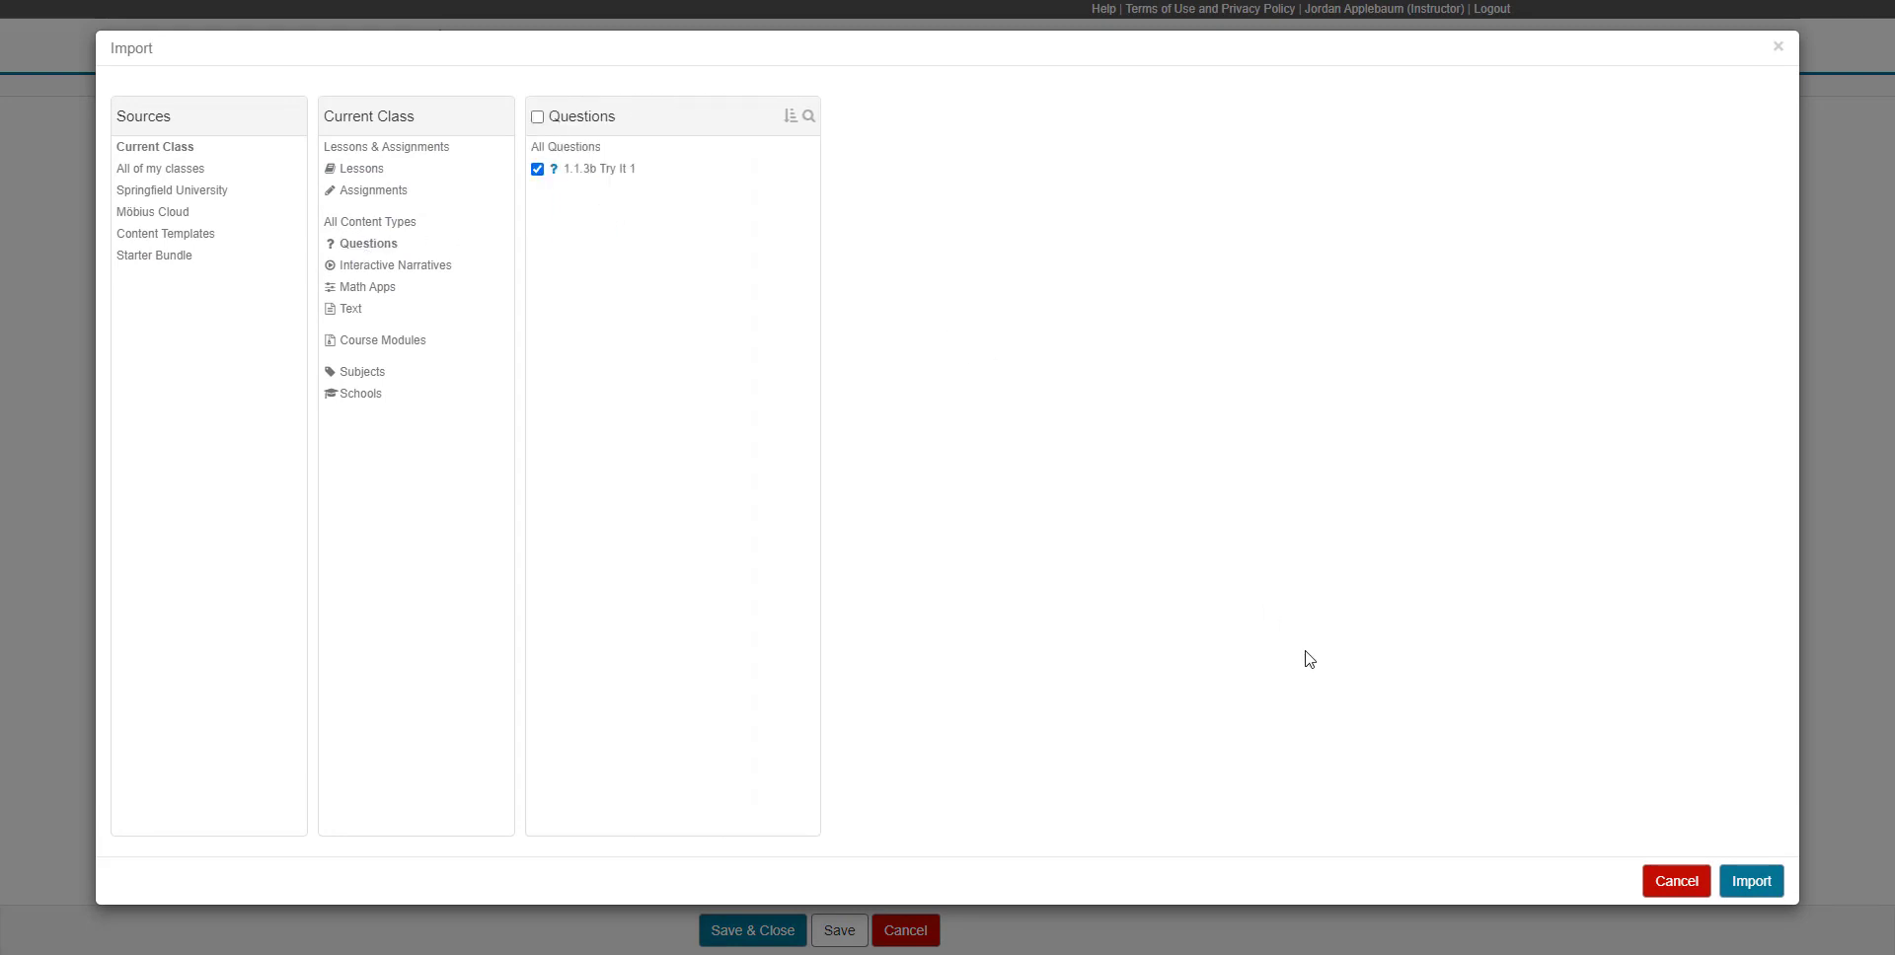
pyautogui.click(1749, 878)
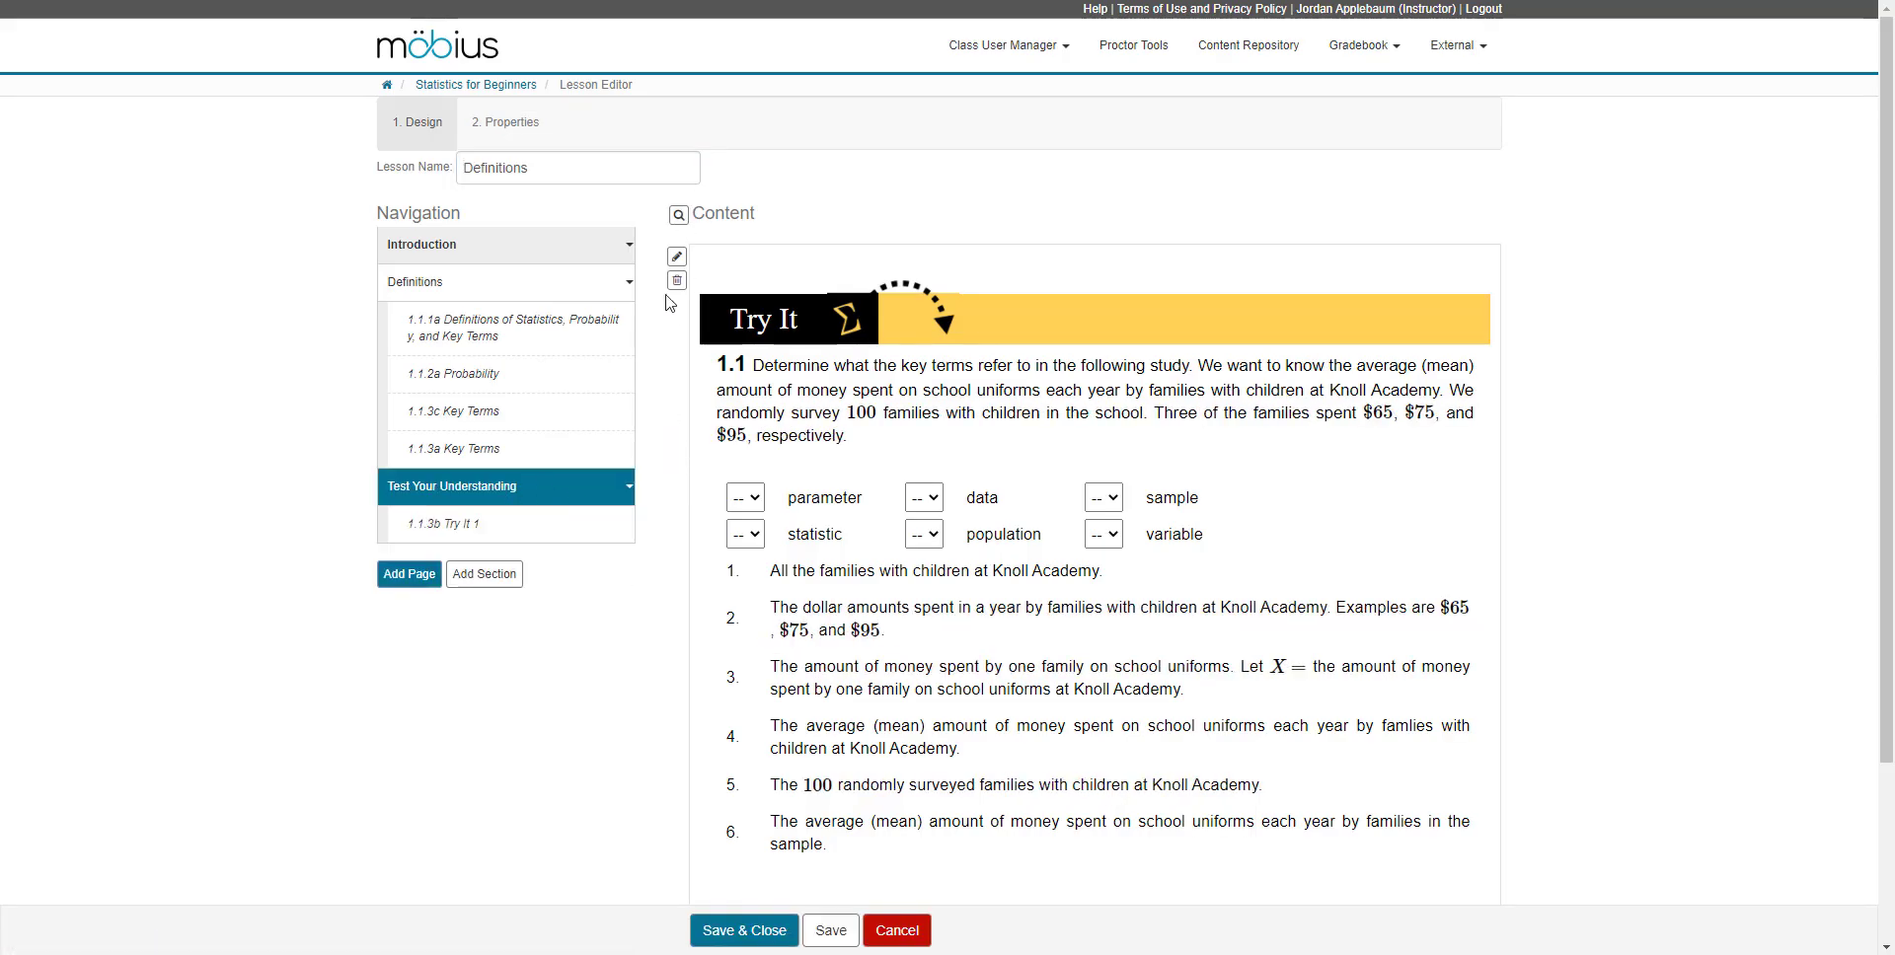
# Preview the Test Your Understanding and Definitions pages, reading through the Definitions content down to the Probability part.
pyautogui.click(677, 217)
pyautogui.click(677, 217)
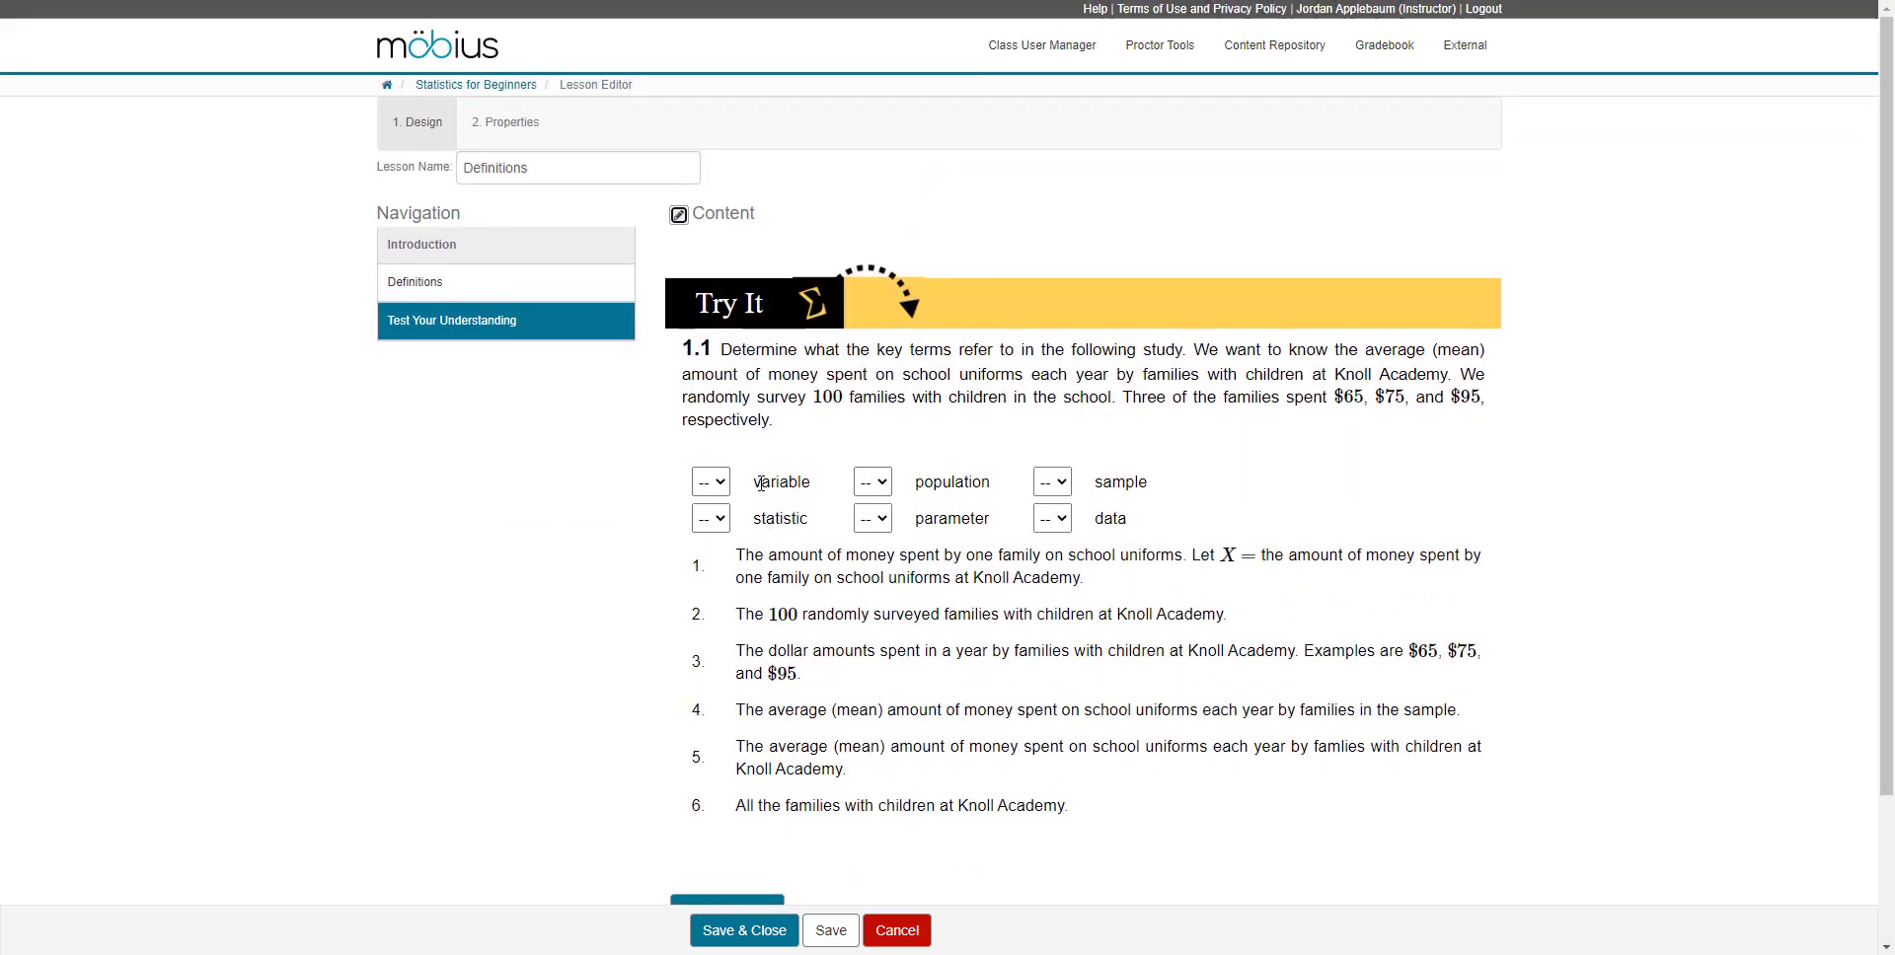
pyautogui.click(467, 292)
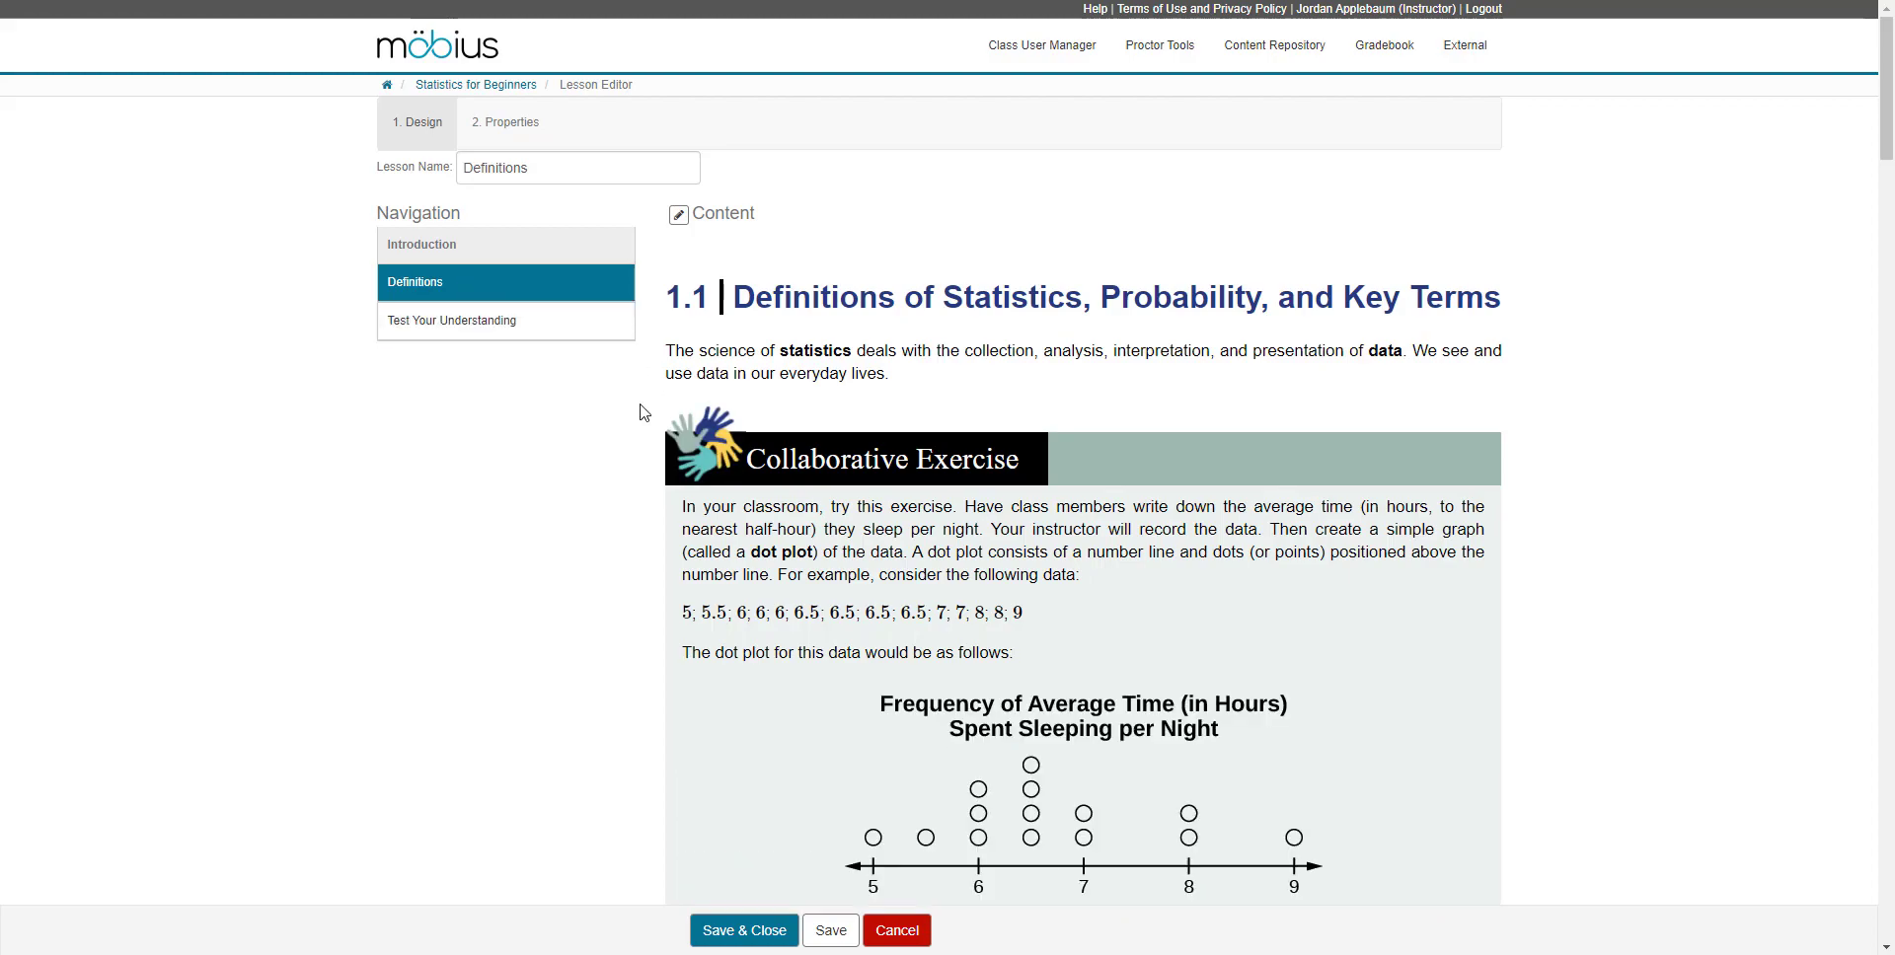
pyautogui.scroll(-3, 642, 419)
pyautogui.scroll(-5, 642, 424)
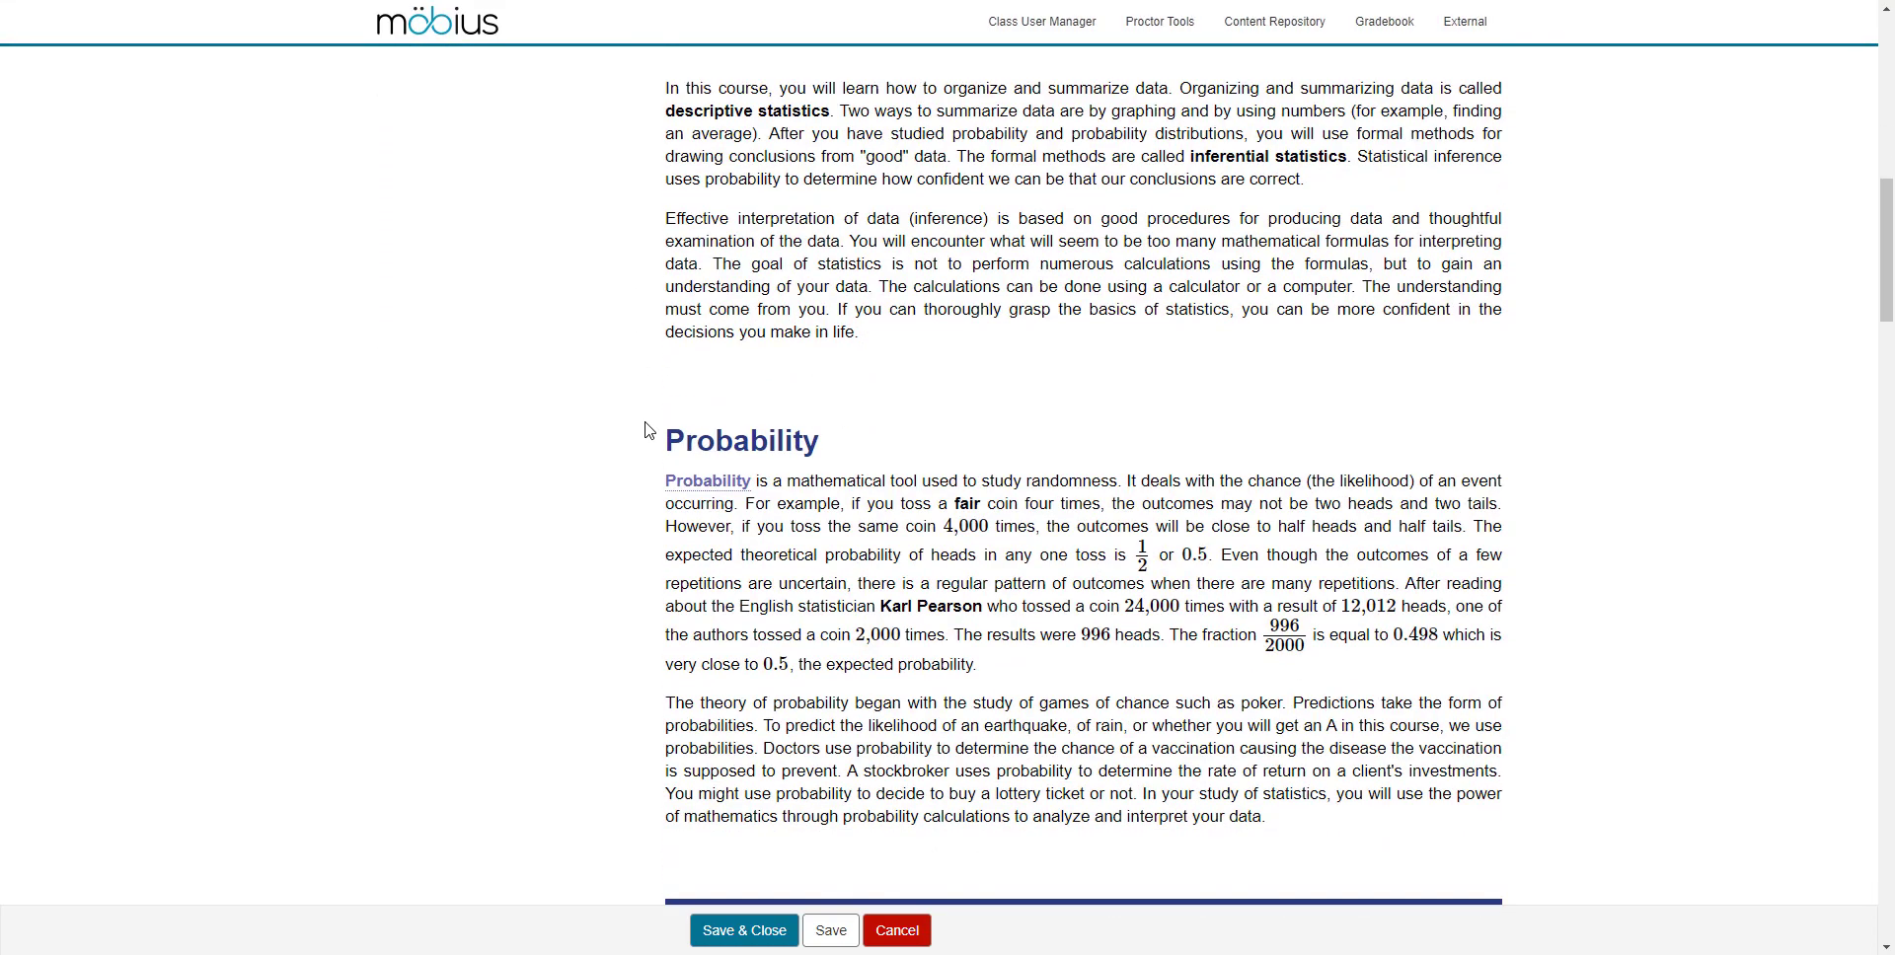
pyautogui.scroll(8, 643, 428)
pyautogui.scroll(1, 649, 430)
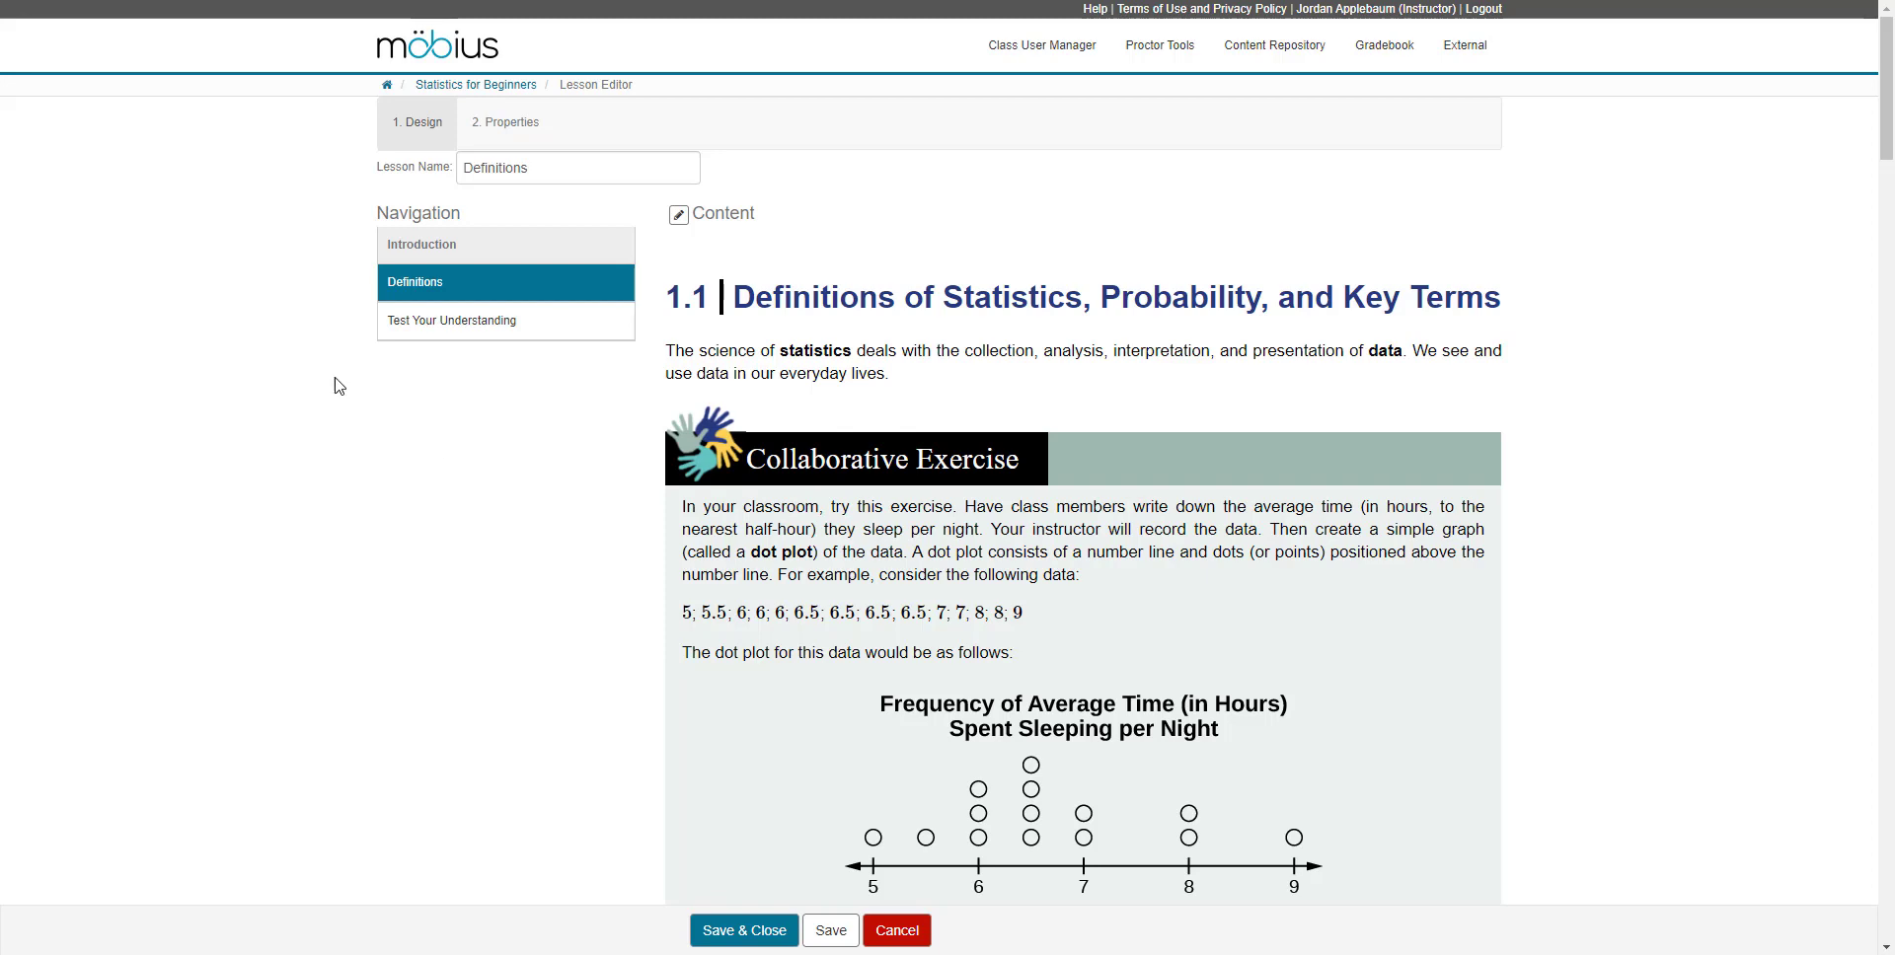
# Examine the lesson's properties, including the policy set, general, feedback, completion, and scheduling and visibility settings.
pyautogui.click(518, 129)
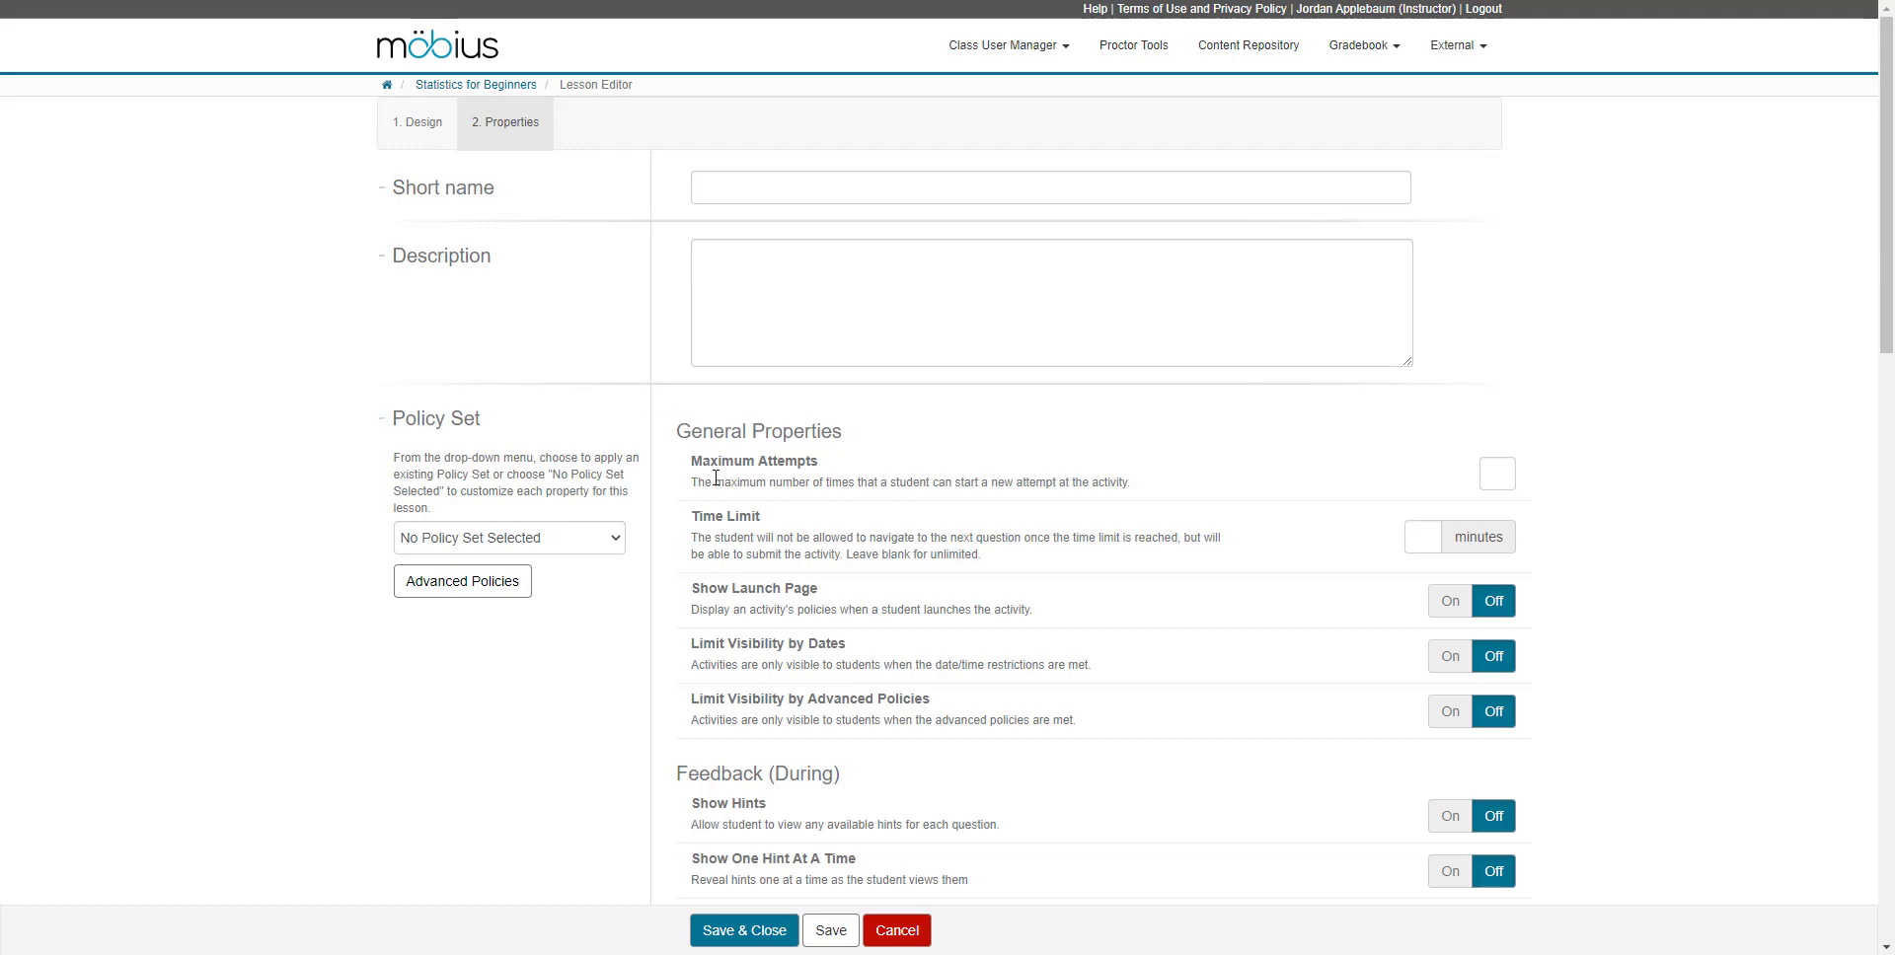
pyautogui.scroll(-8, 717, 484)
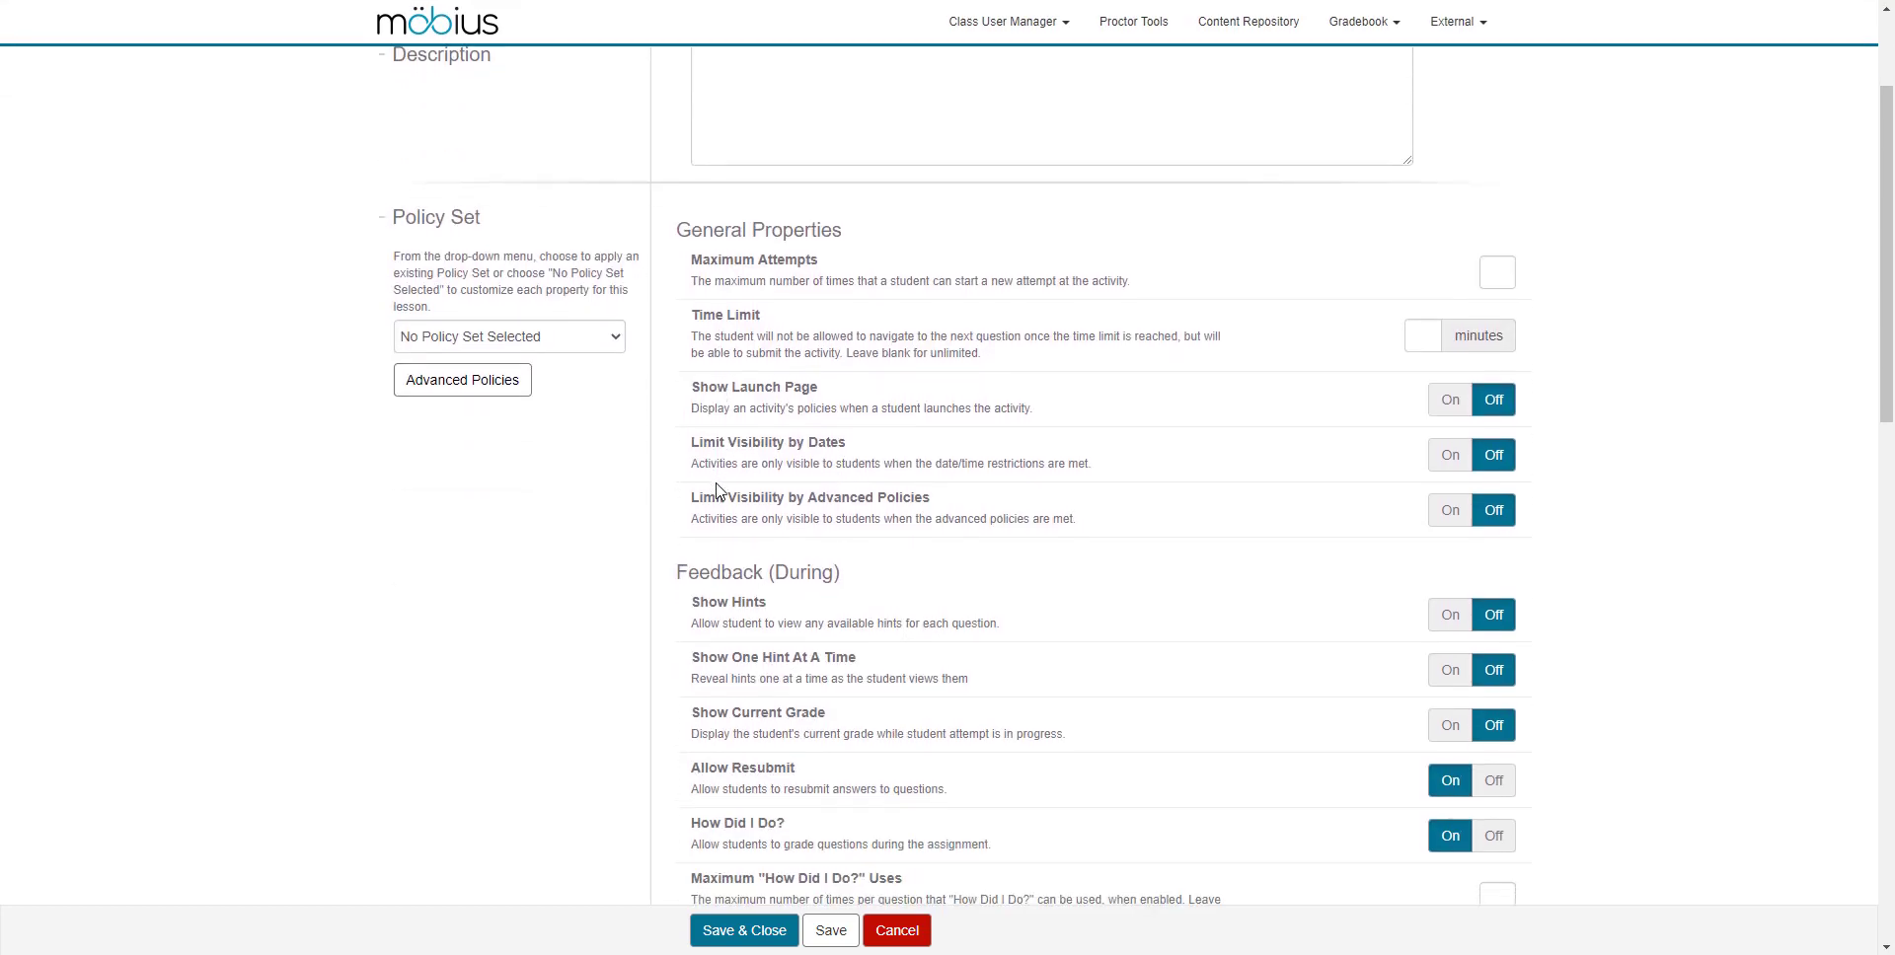
pyautogui.scroll(-2, 717, 490)
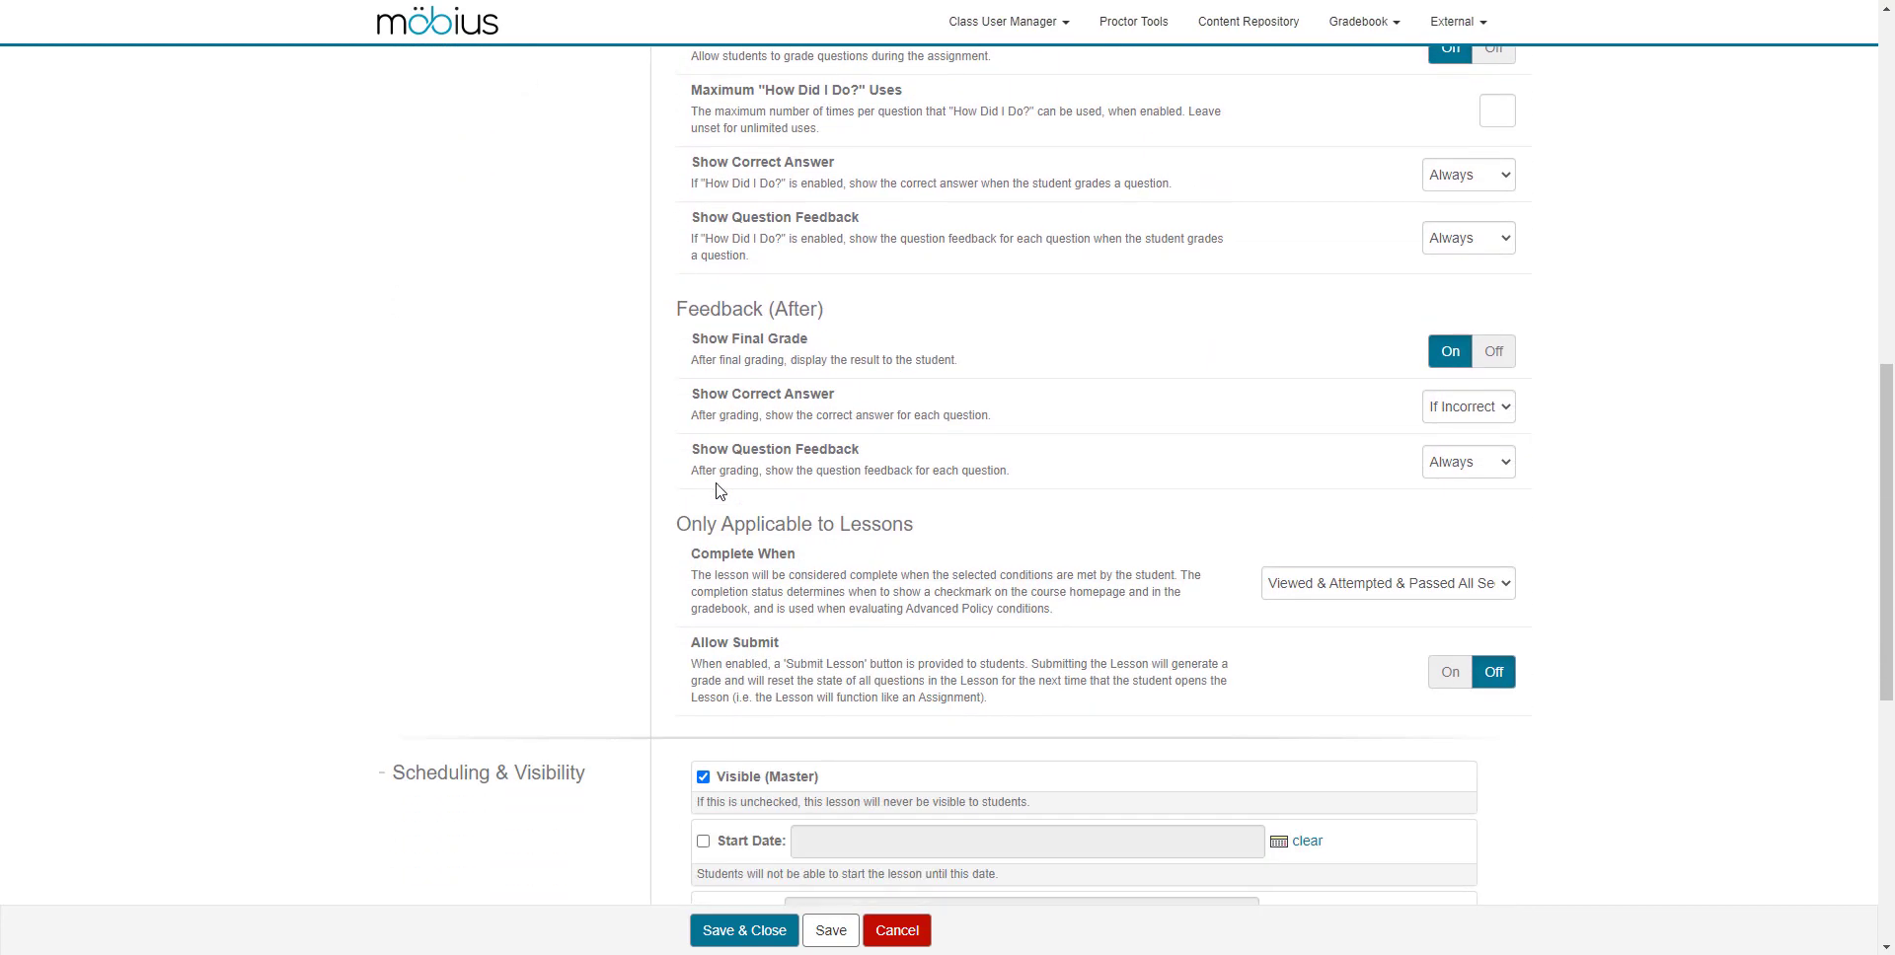
pyautogui.scroll(-7, 718, 490)
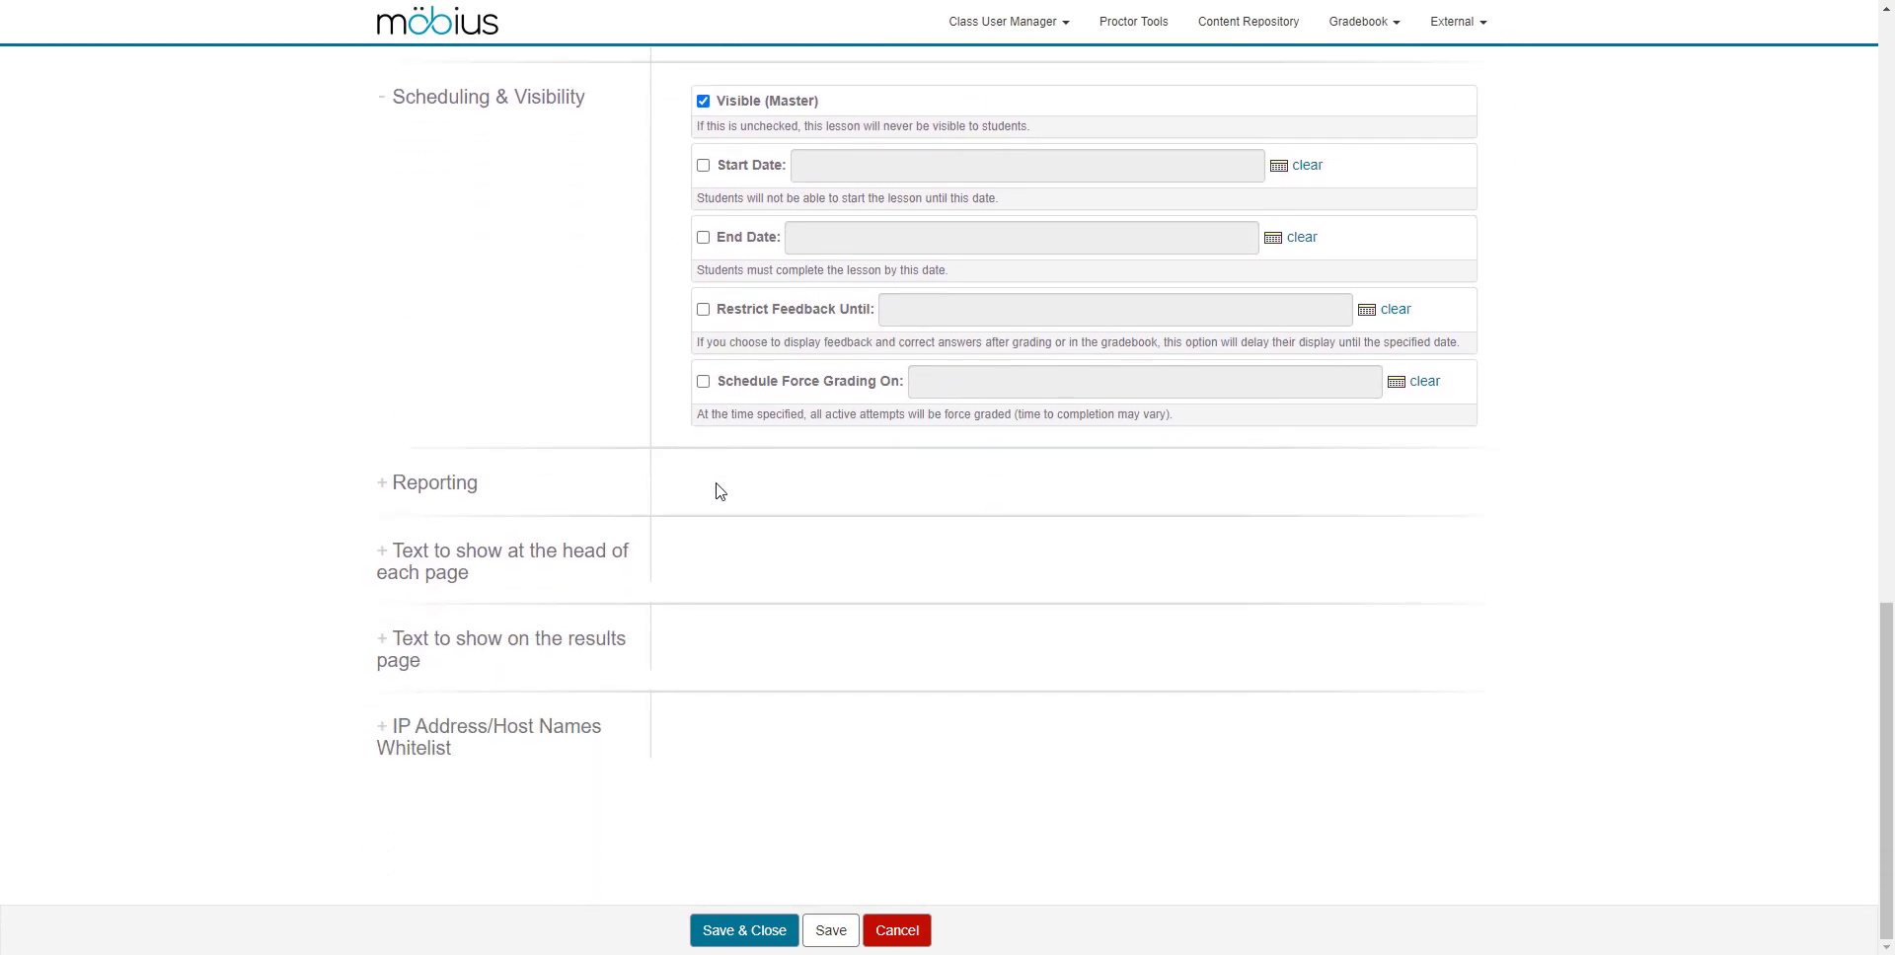
pyautogui.scroll(10, 723, 491)
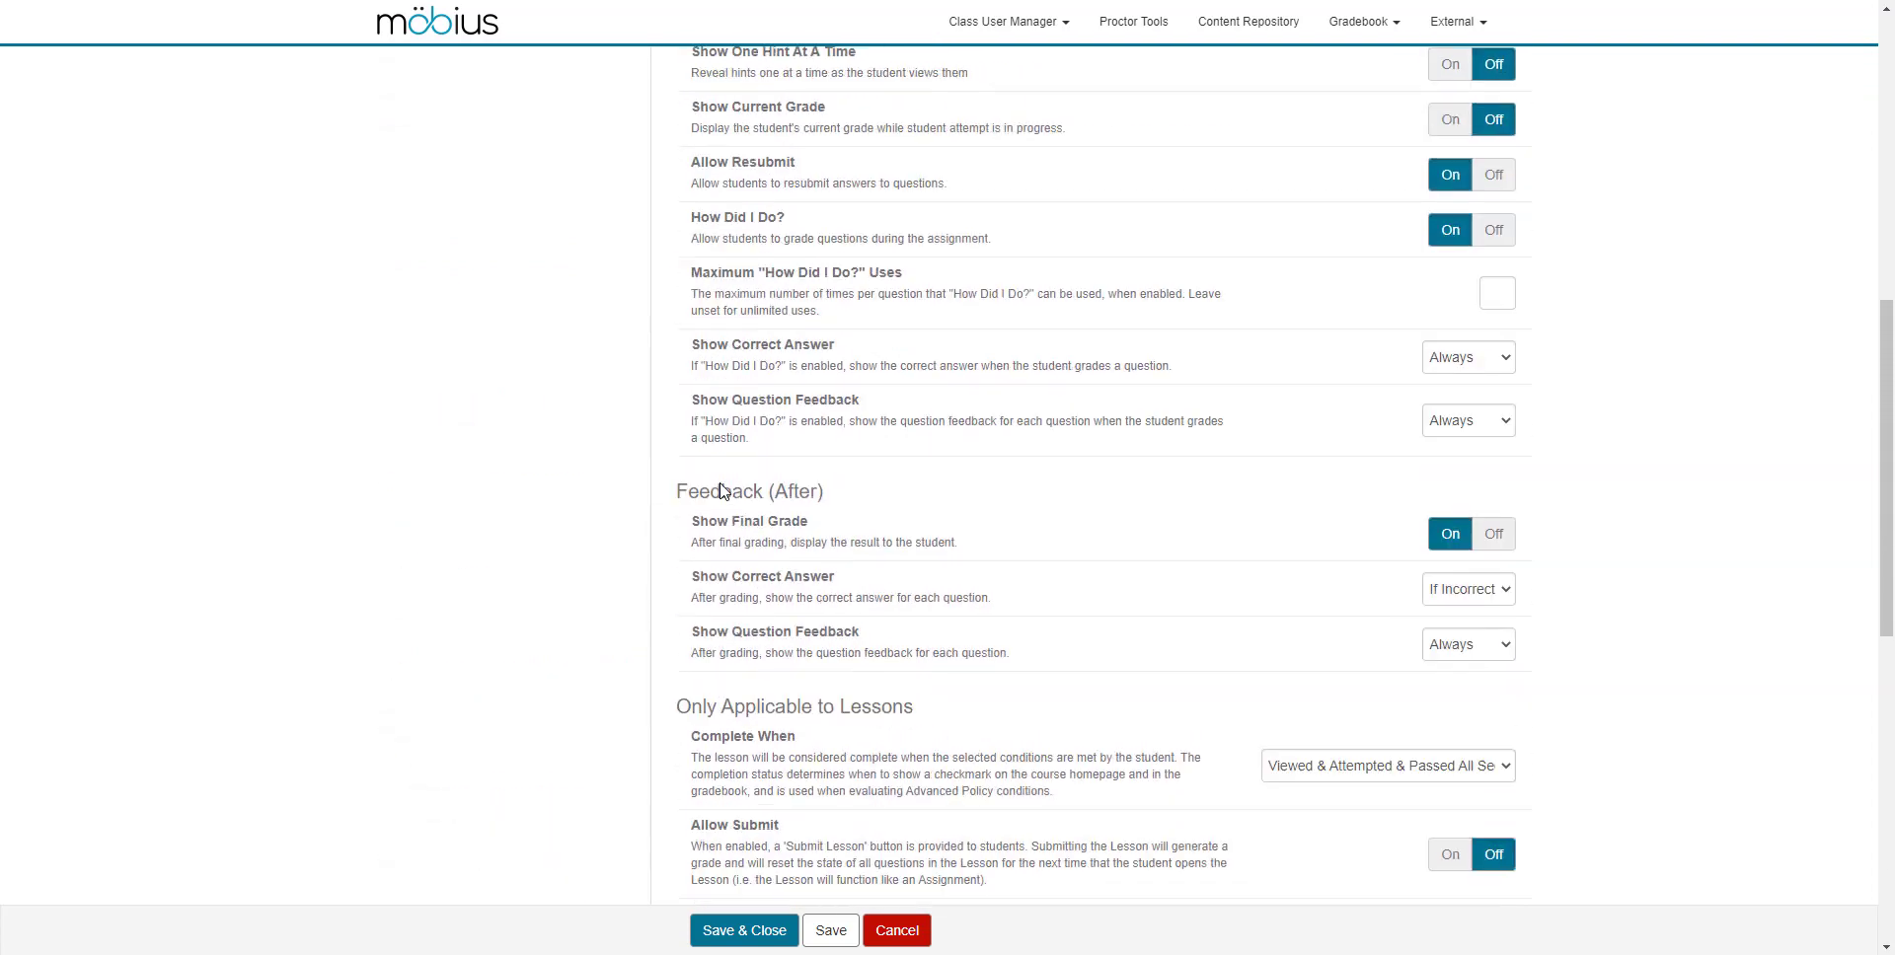
pyautogui.scroll(6, 723, 491)
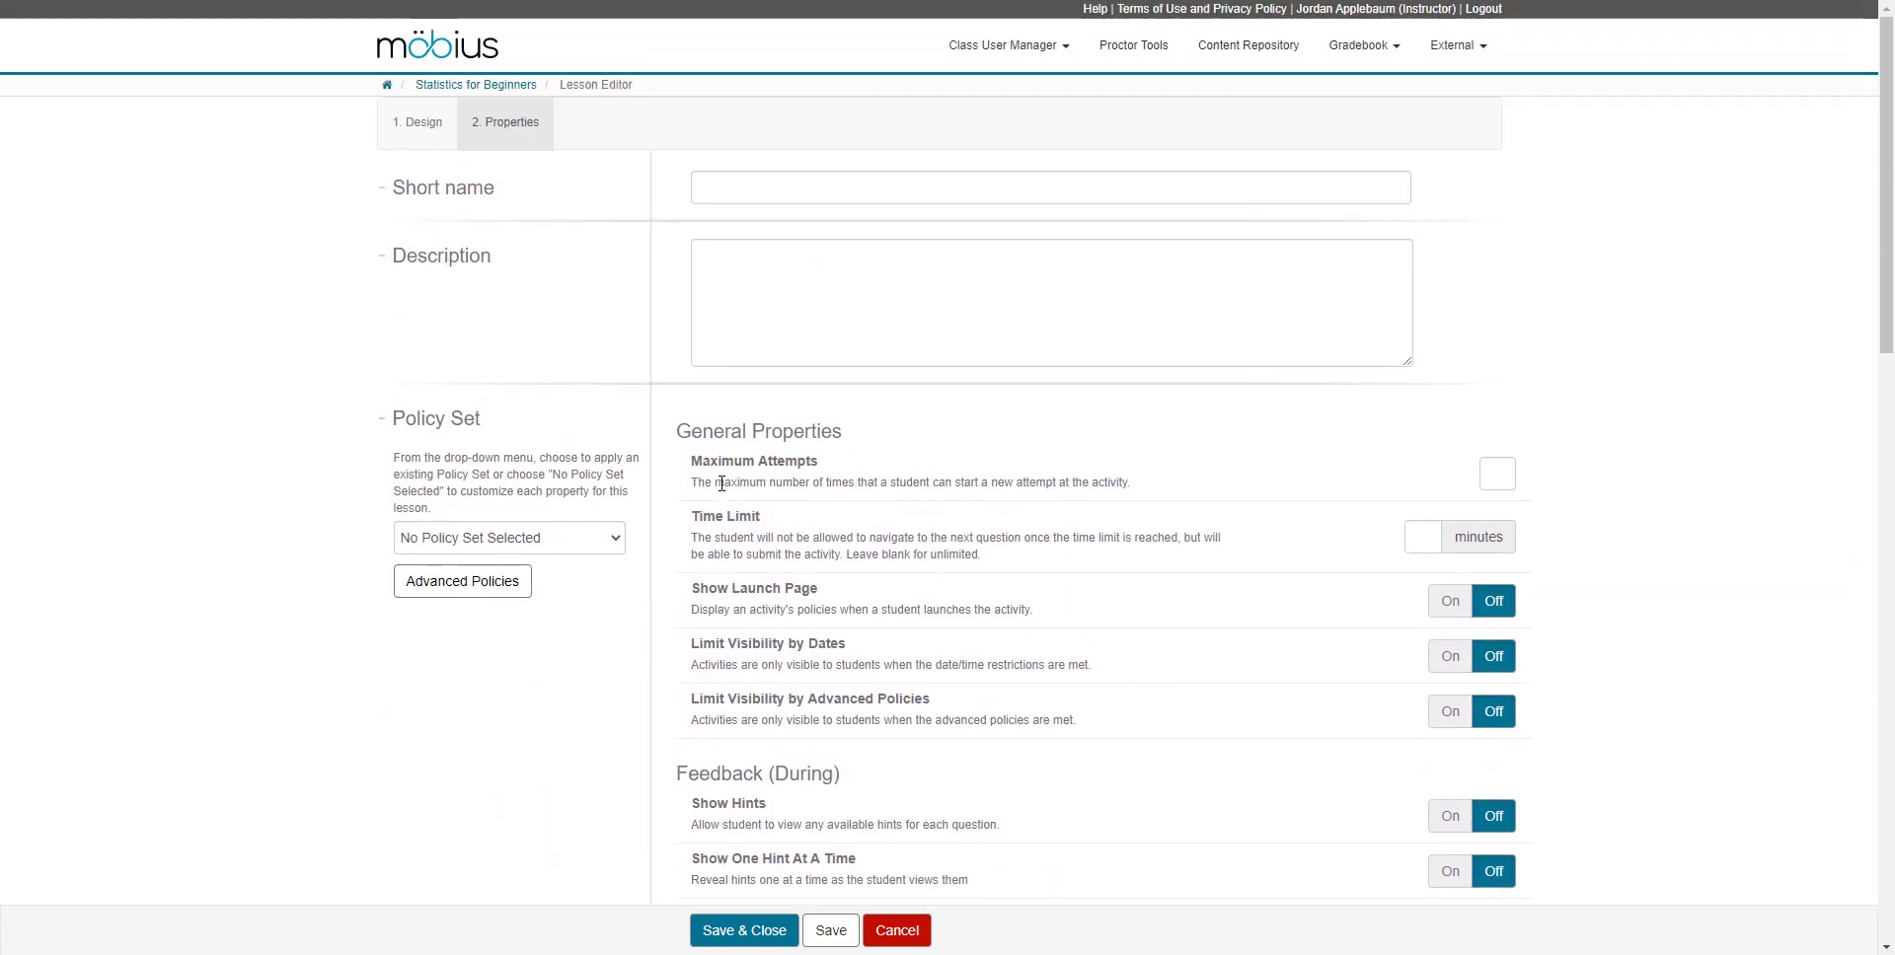
pyautogui.scroll(-5, 722, 484)
pyautogui.scroll(-1, 721, 483)
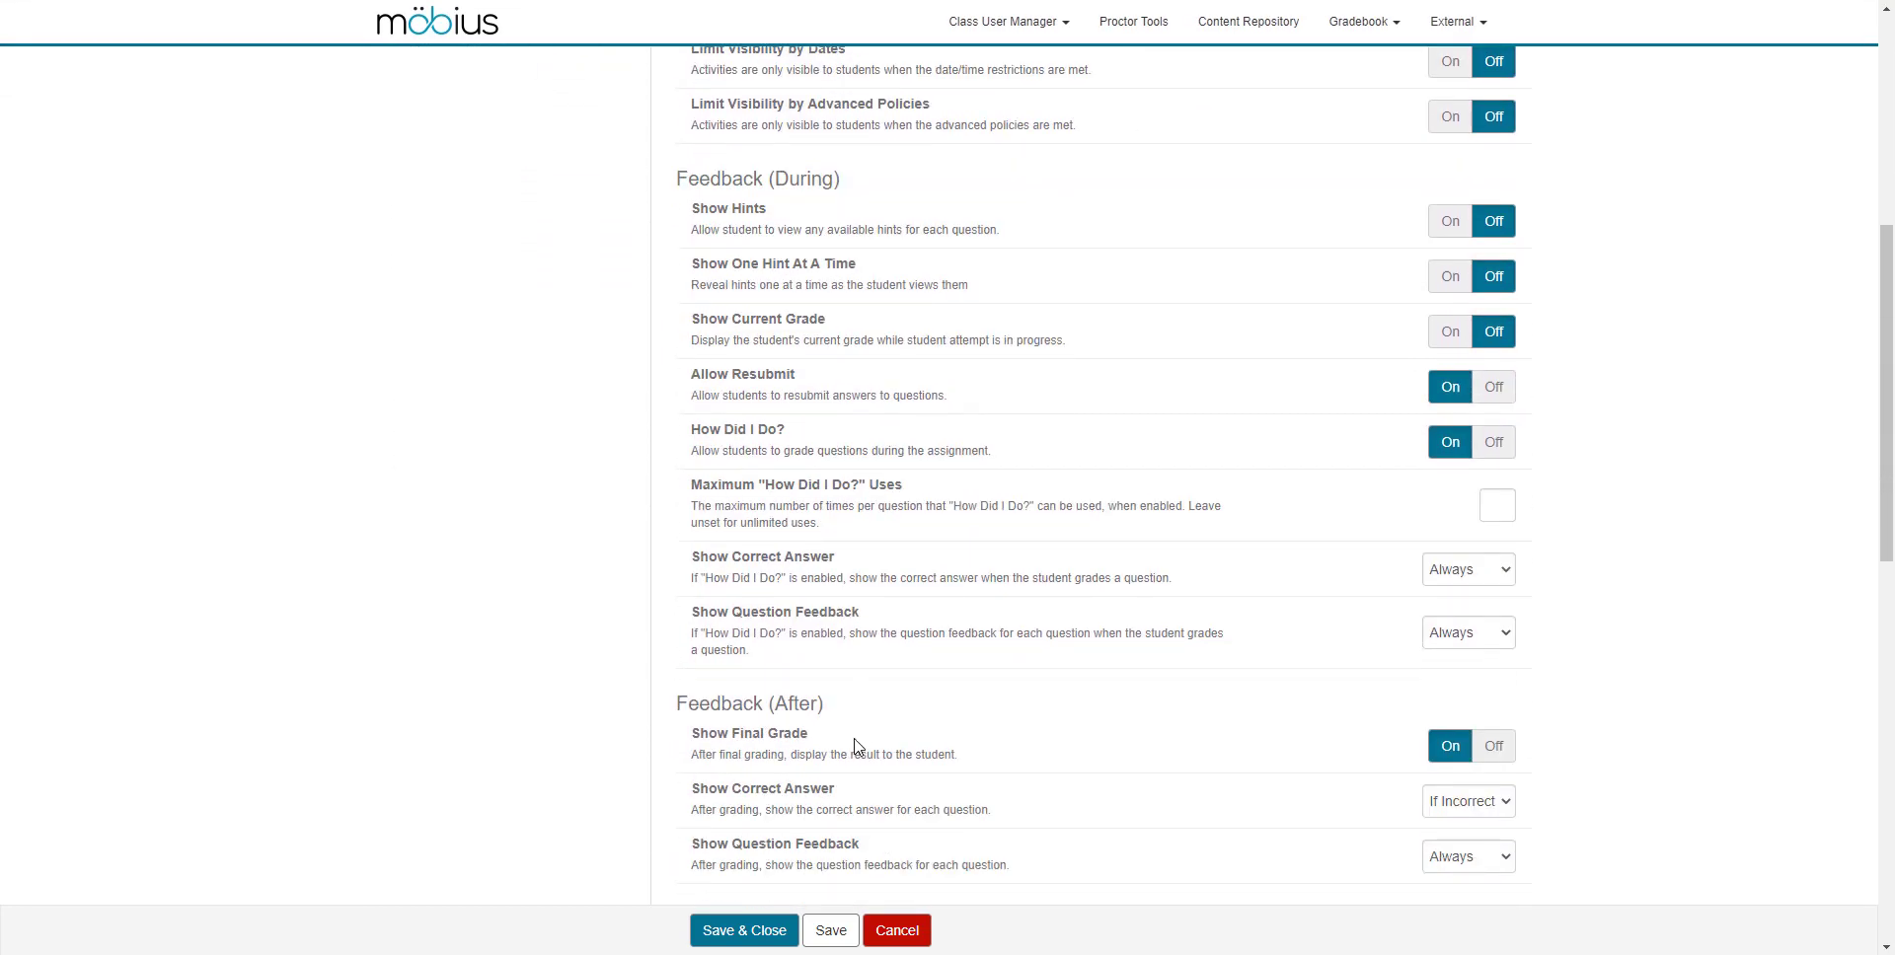
# Save and close the Definitions lesson, accepting the empty Introduction section.
pyautogui.click(740, 933)
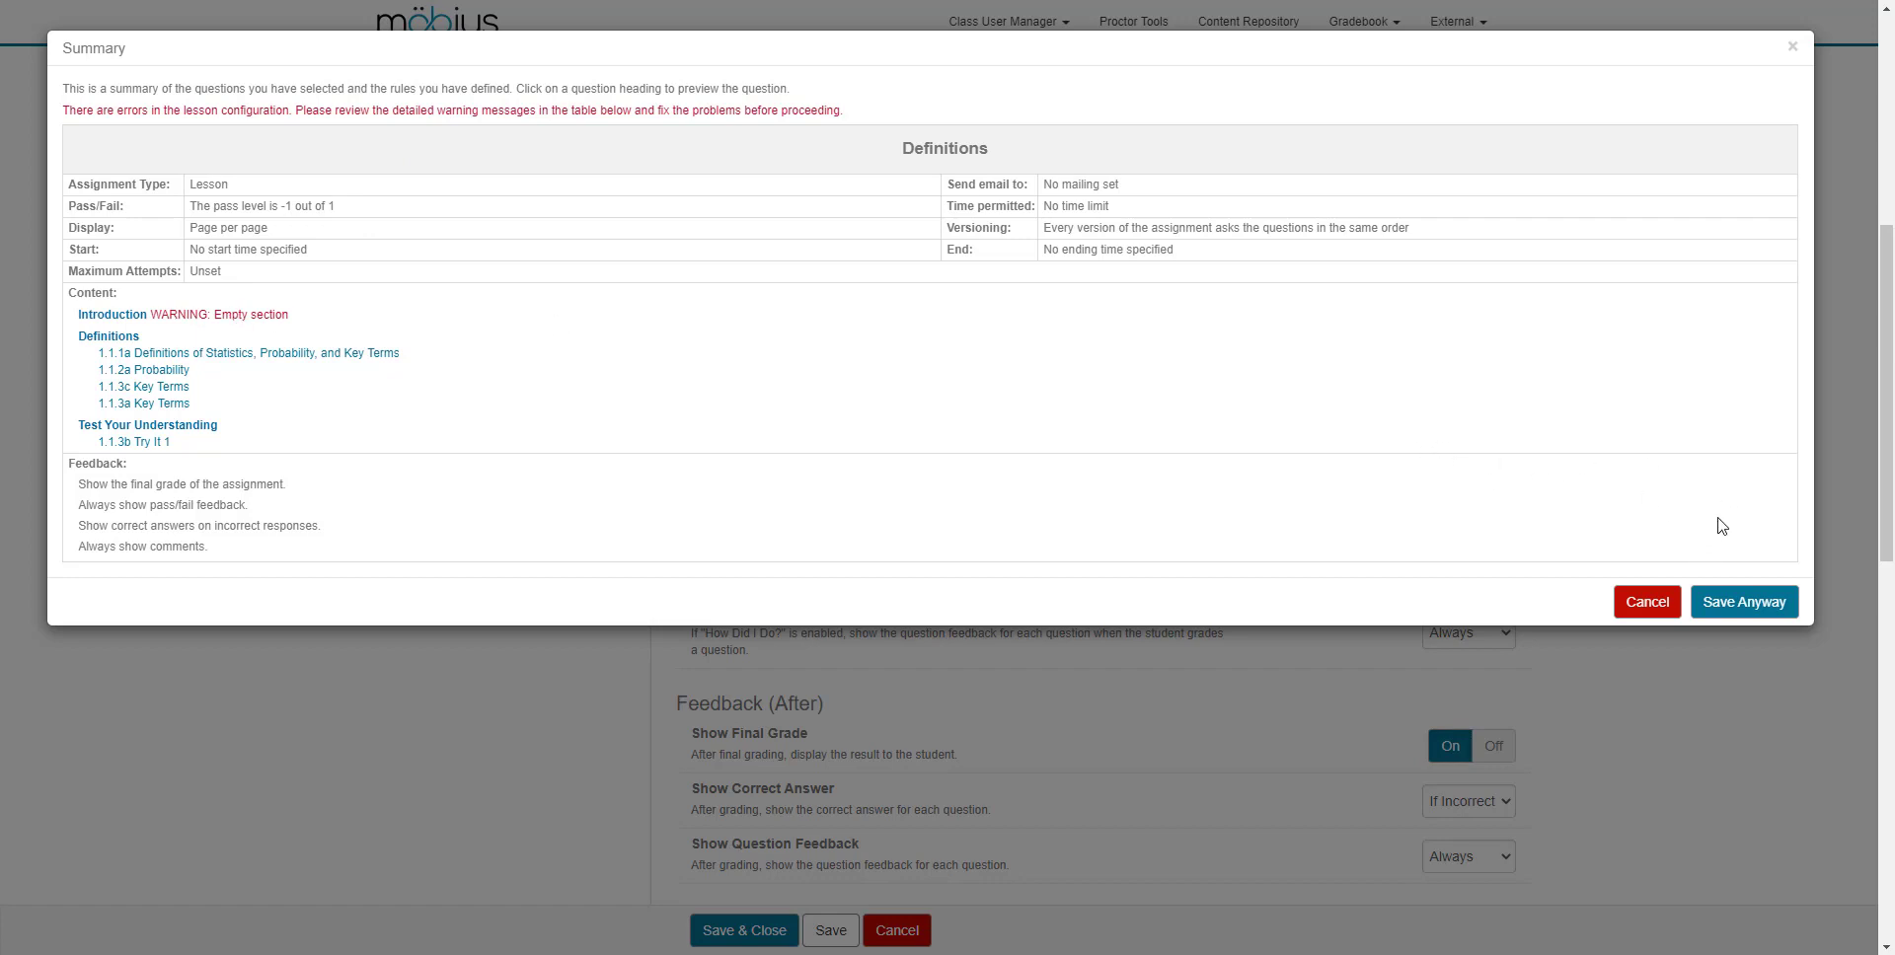
pyautogui.click(1746, 604)
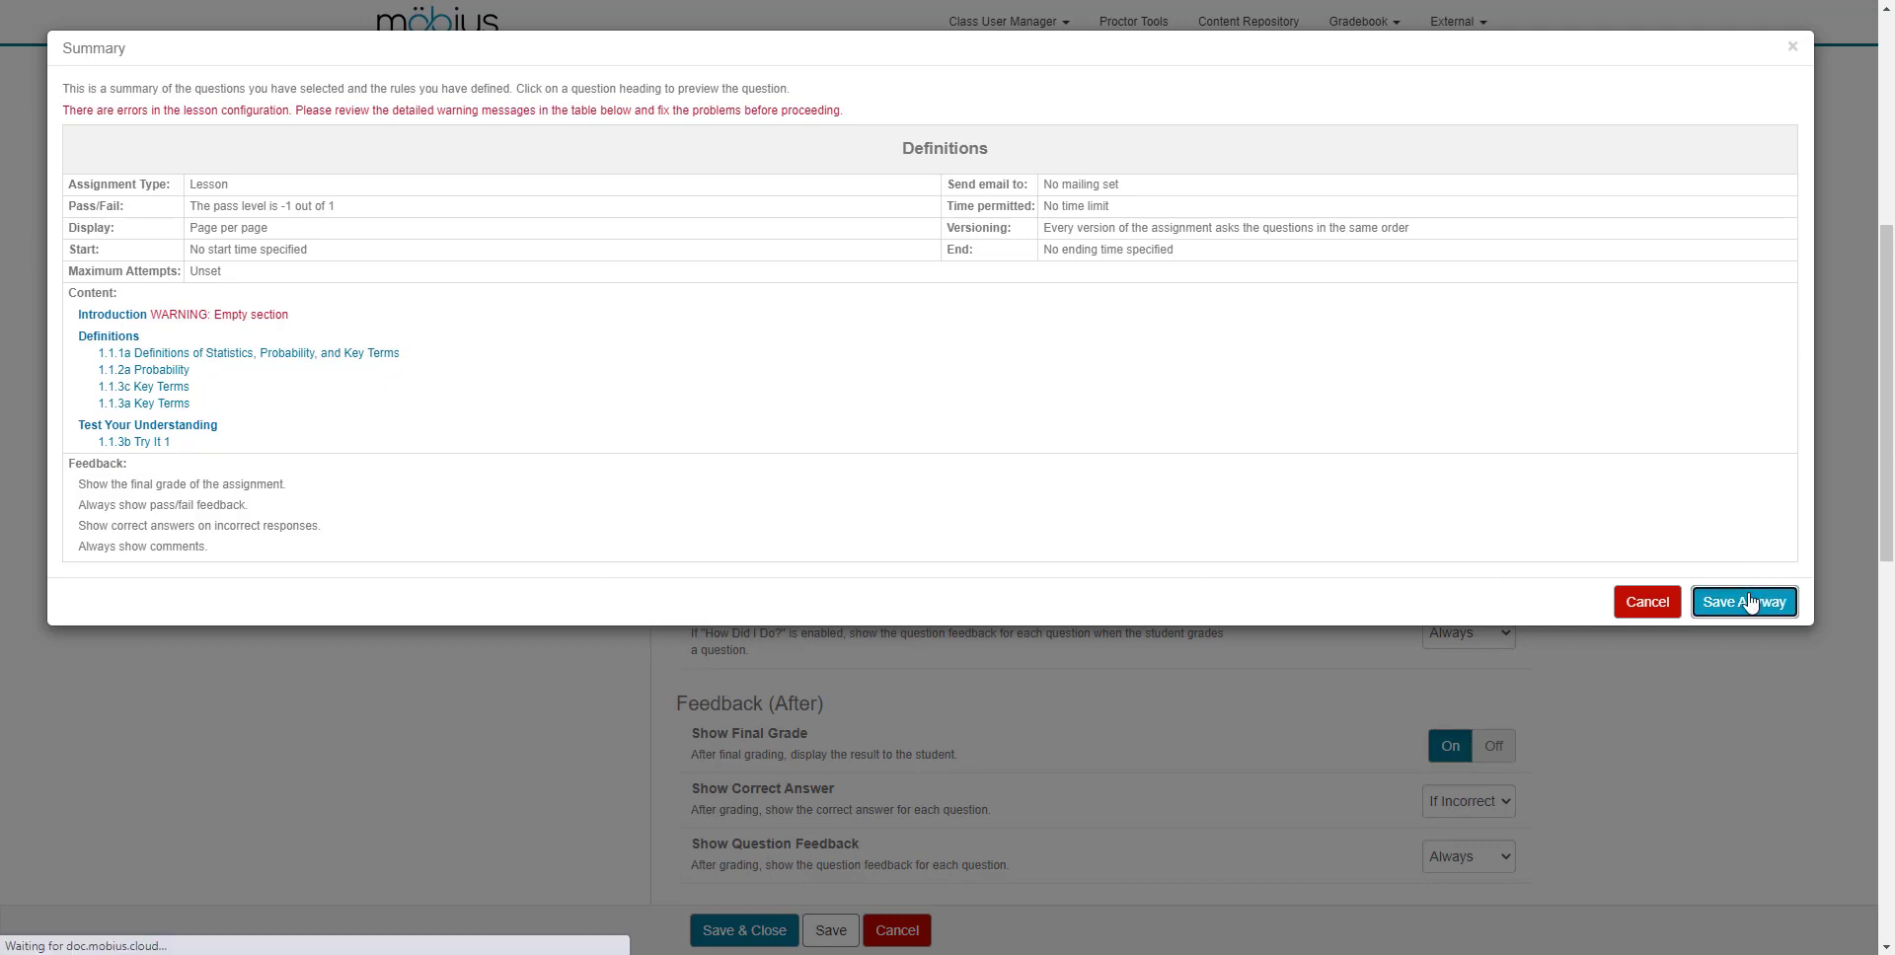